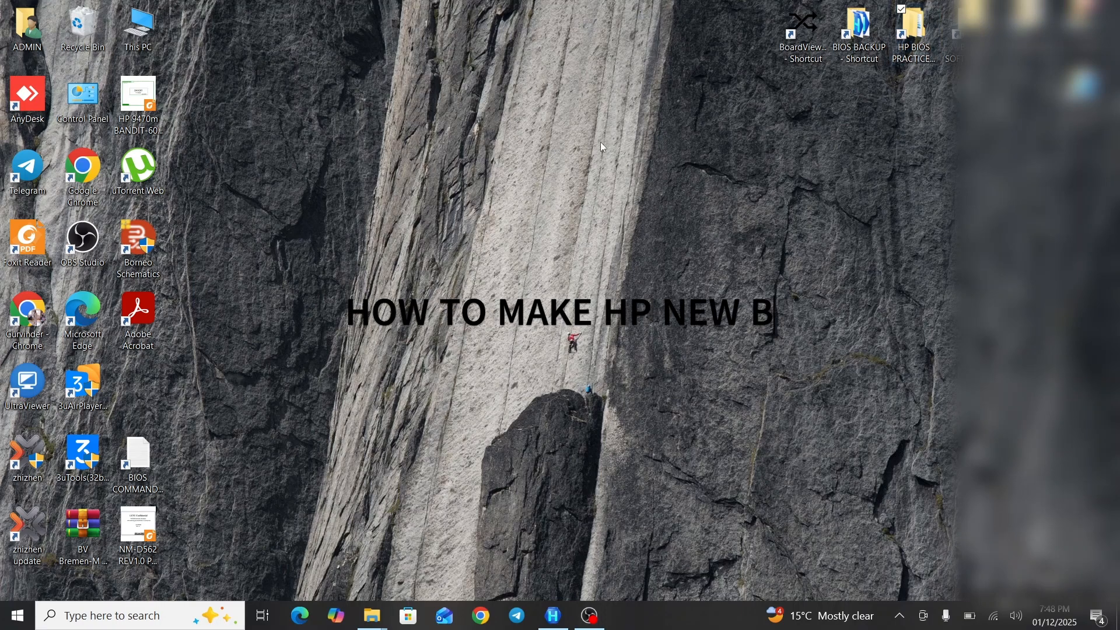
- Open the HP 240 G7 BIOS backup from the FILE 2 folder and find all instances of the text string NOTEBOOK
{"action": "double_click", "coordinate": [248, 143]}
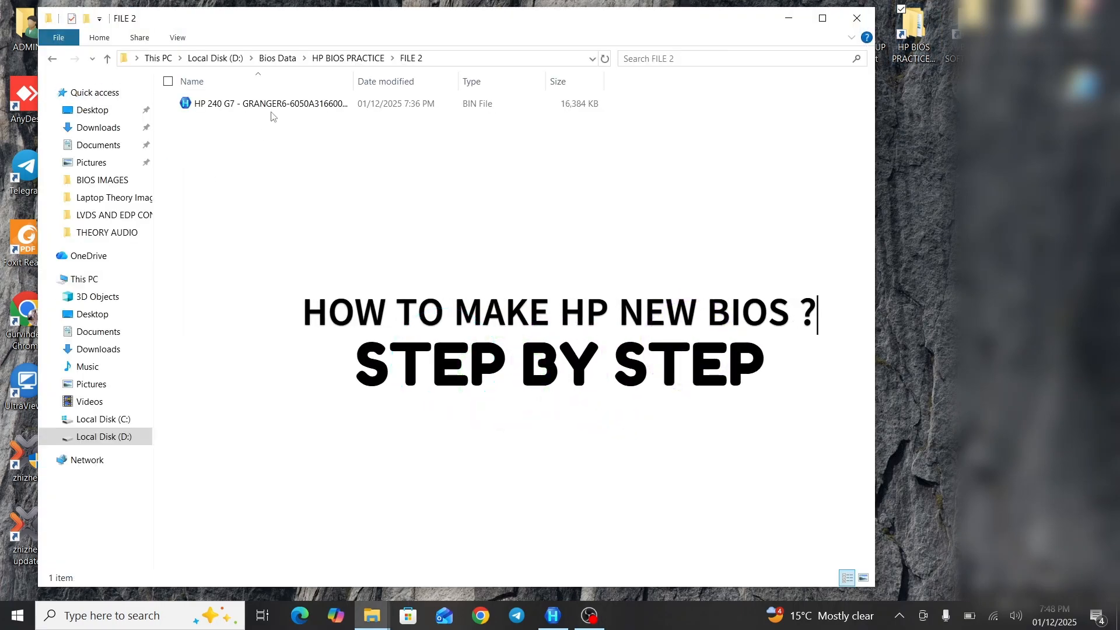
{"action": "left_click", "coordinate": [281, 108]}
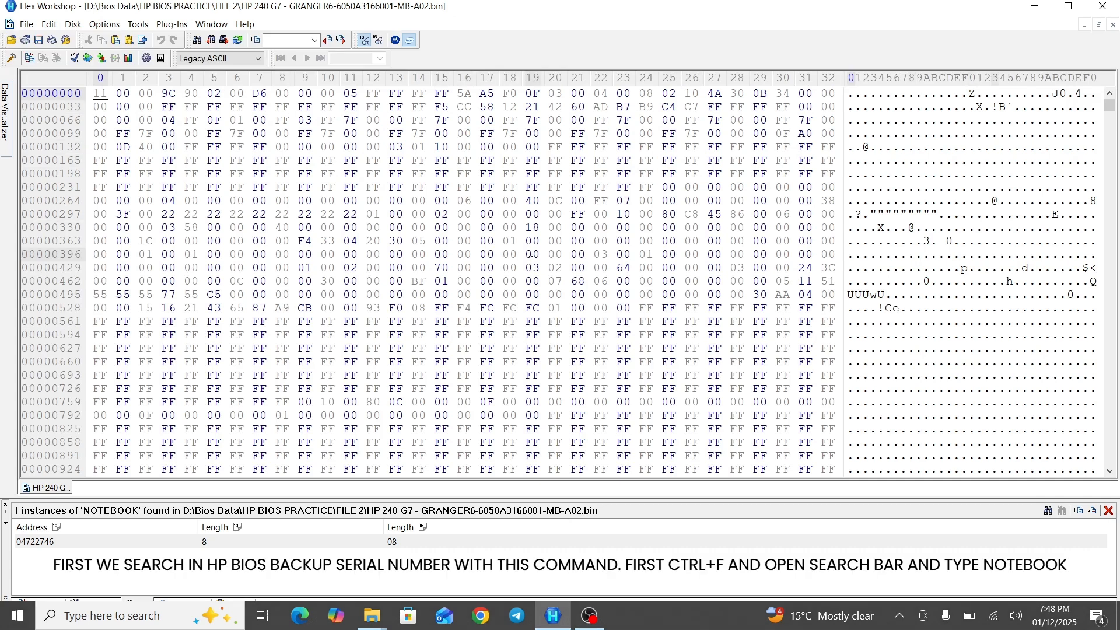
{"action": "key", "text": "ctrl+f"}
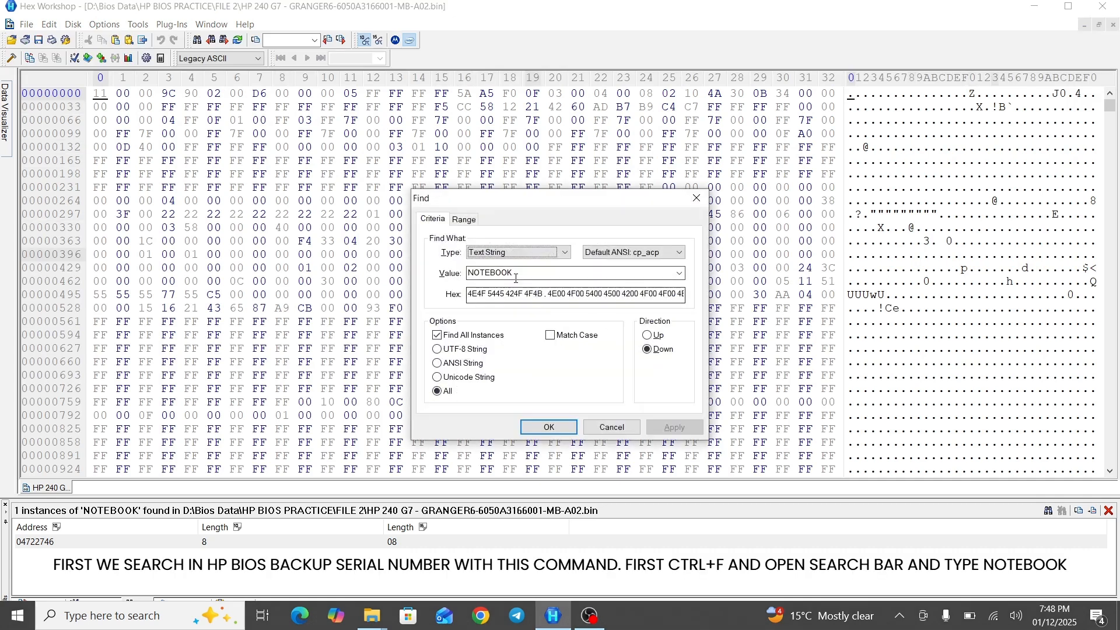
{"action": "type", "text": "N"}
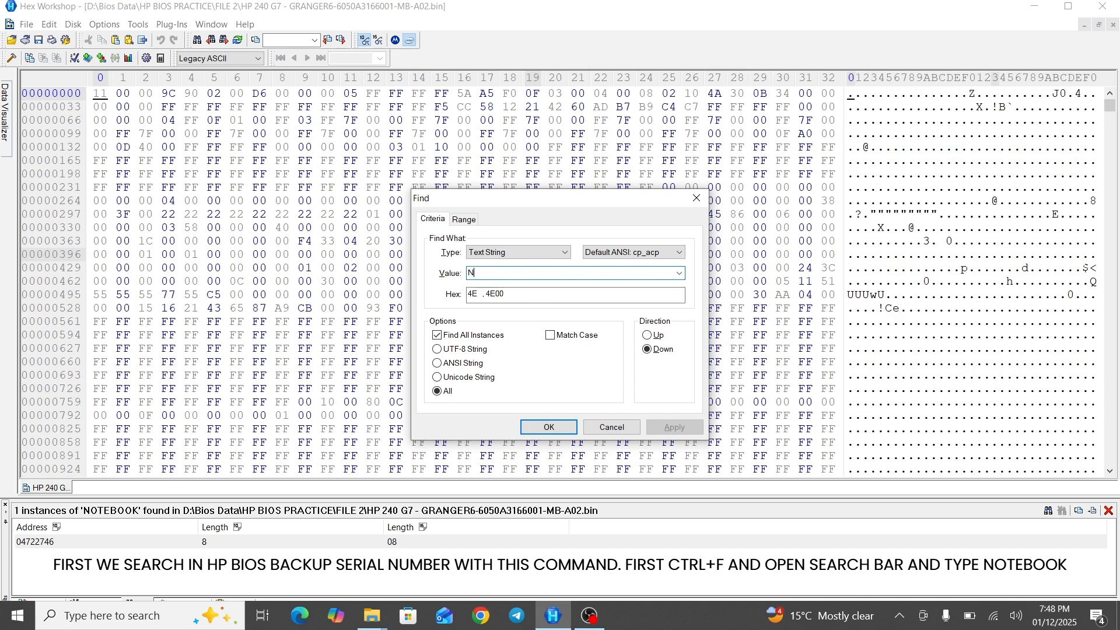
{"action": "type", "text": "OTEBBOO"}
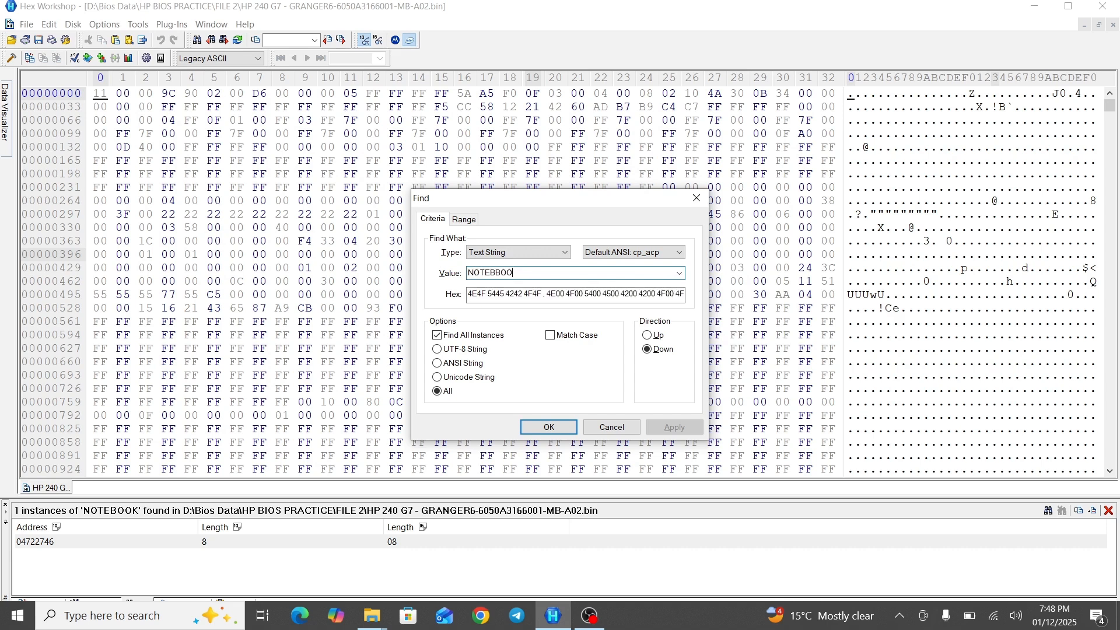
{"action": "key", "text": "BackSpace"}
{"action": "key", "text": "BackSpace"}
{"action": "key", "text": "BackSpace"}
{"action": "key", "text": "BackSpace"}
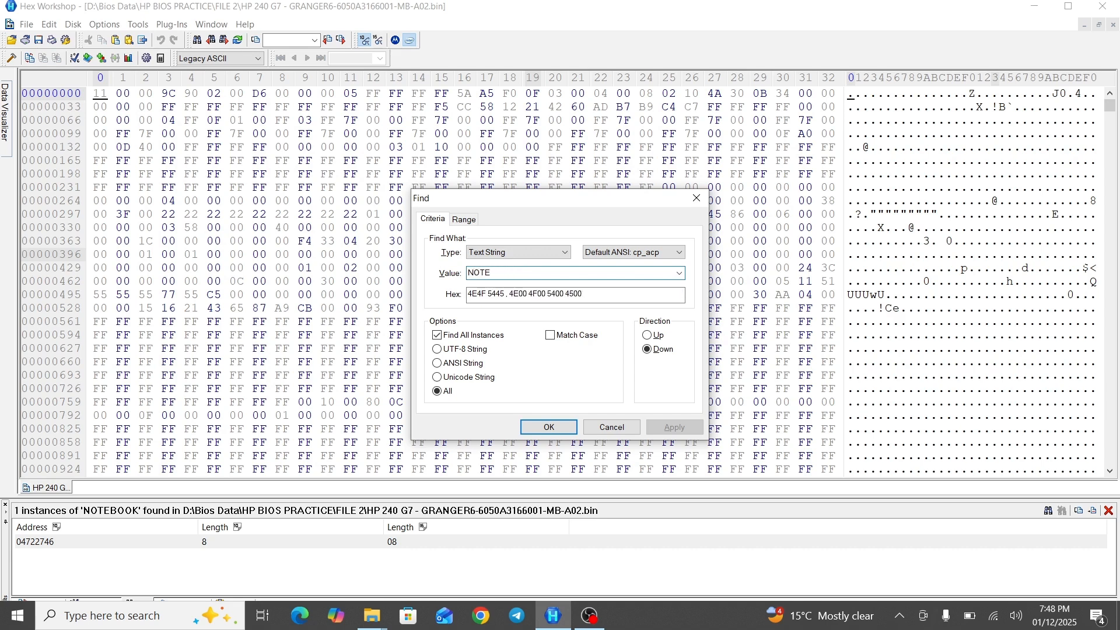
{"action": "type", "text": "BOOK"}
{"action": "key", "text": "Return"}
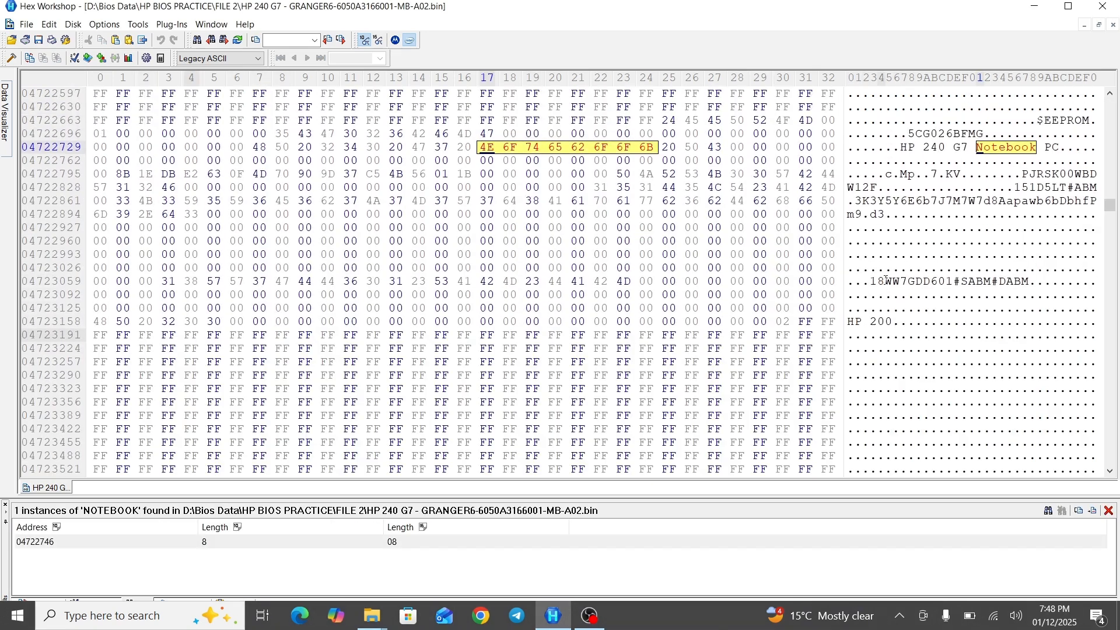
- Select and copy the ten-character serial number just above the "HP 240 G7 Notebook PC" text in the backup
{"action": "scroll", "coordinate": [885, 280], "scroll_direction": "up", "scroll_amount": 1}
{"action": "left_click", "coordinate": [915, 147]}
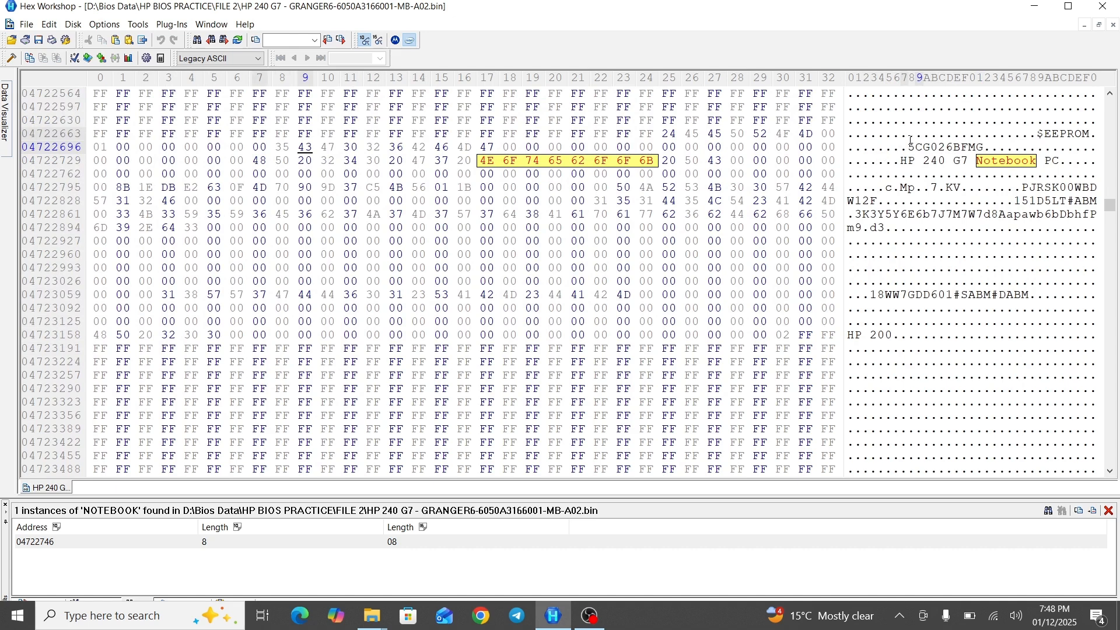
{"action": "left_click_drag", "start_coordinate": [910, 139], "coordinate": [986, 147]}
{"action": "left_click", "coordinate": [931, 147]}
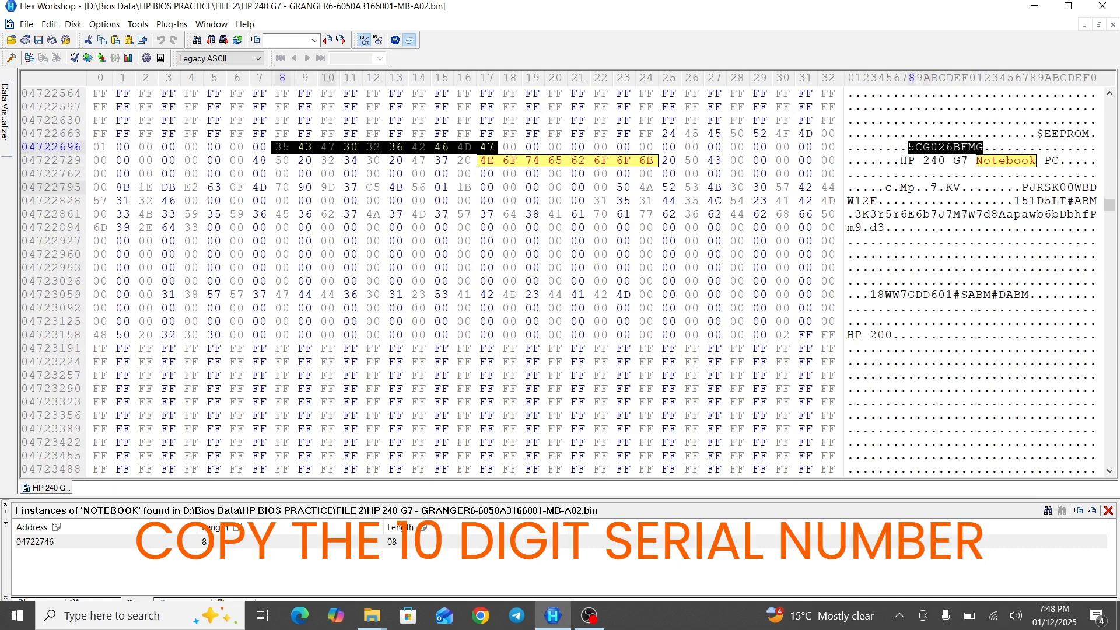
{"action": "right_click", "coordinate": [935, 149]}
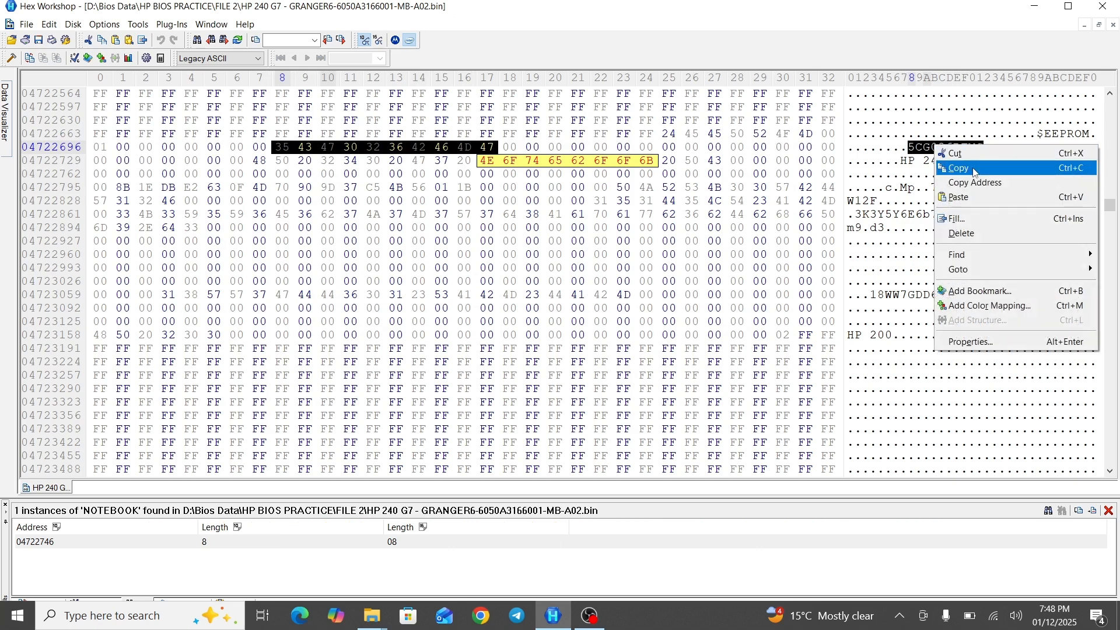
{"action": "left_click", "coordinate": [973, 169]}
- Switch to Chrome, search for hp support, and open the laptop Software and Drivers page on the official HP Support site
{"action": "left_click", "coordinate": [480, 615]}
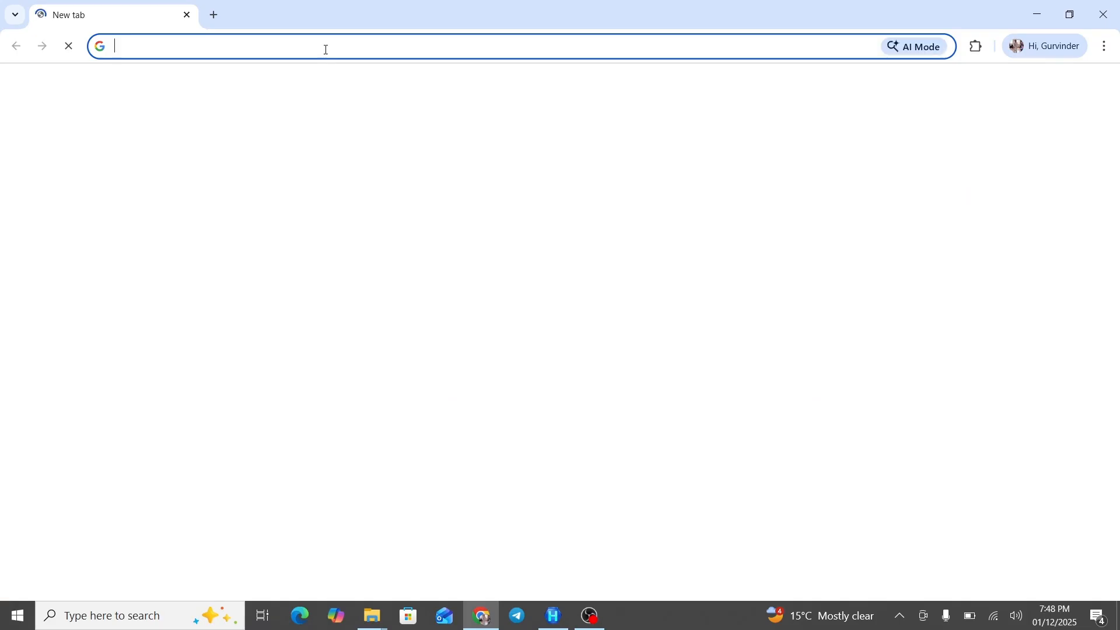
{"action": "left_click", "coordinate": [326, 48]}
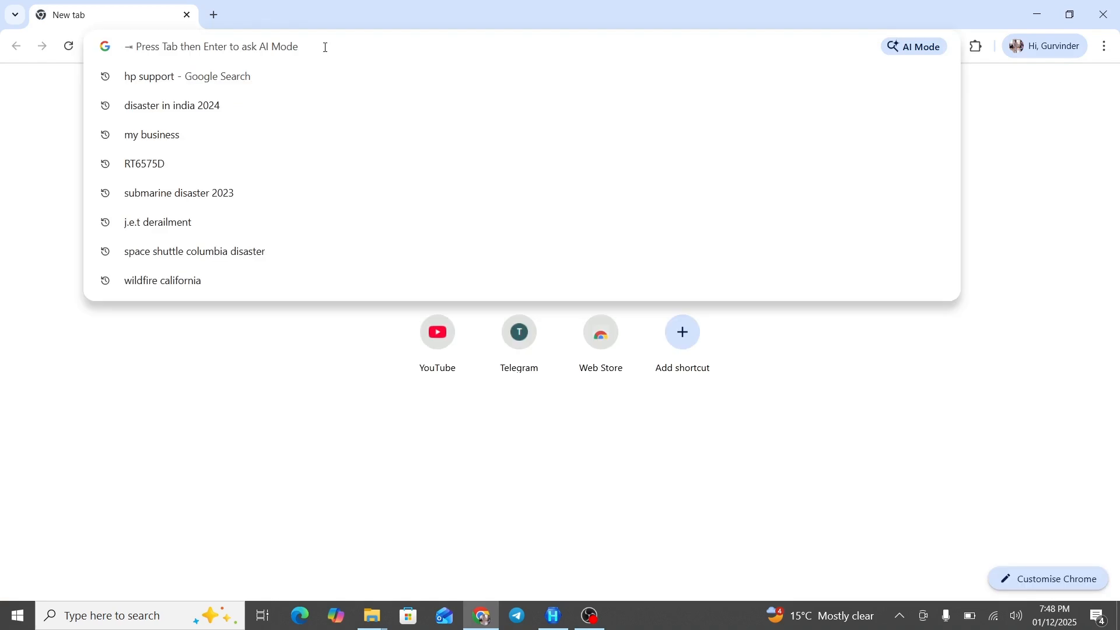
{"action": "left_click", "coordinate": [220, 77]}
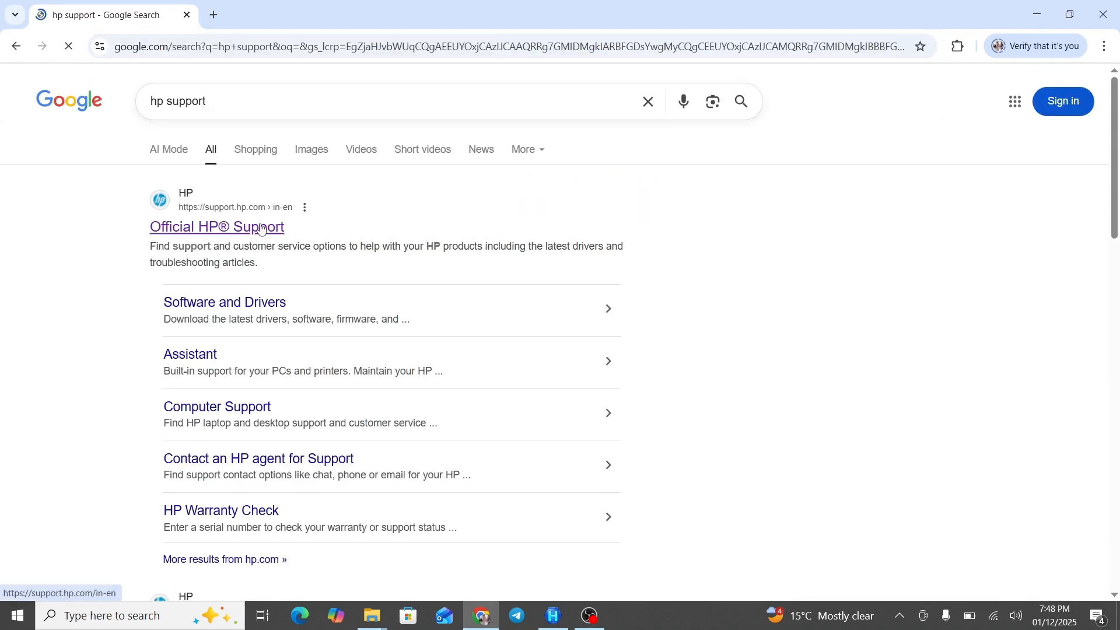
{"action": "left_click", "coordinate": [261, 228]}
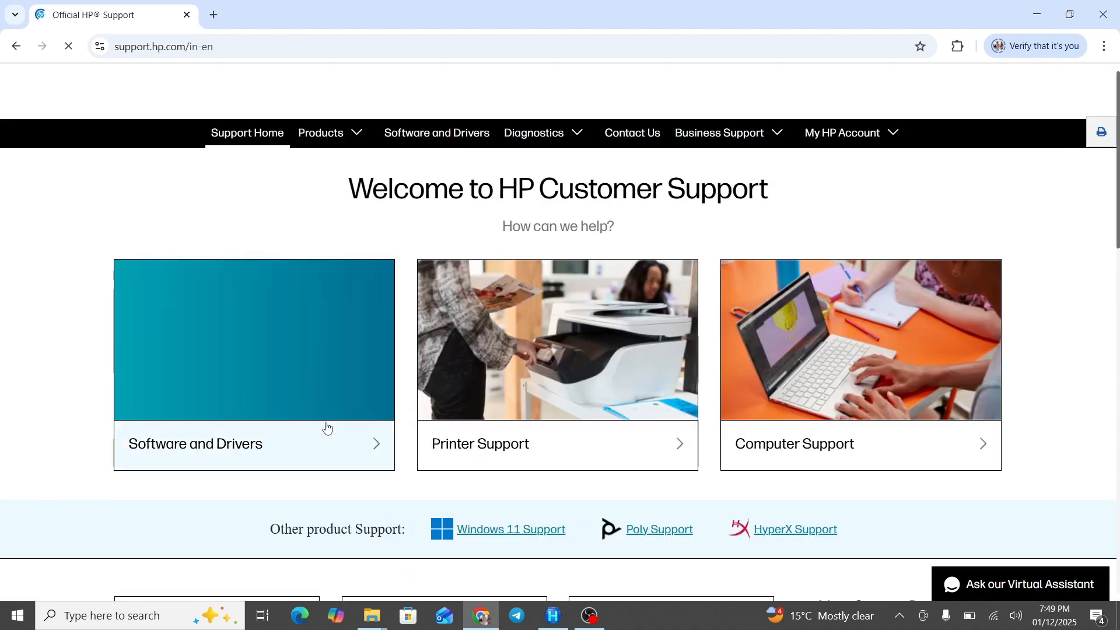
{"action": "scroll", "coordinate": [326, 429], "scroll_direction": "down", "scroll_amount": 8}
{"action": "scroll", "coordinate": [302, 302], "scroll_direction": "up", "scroll_amount": 8}
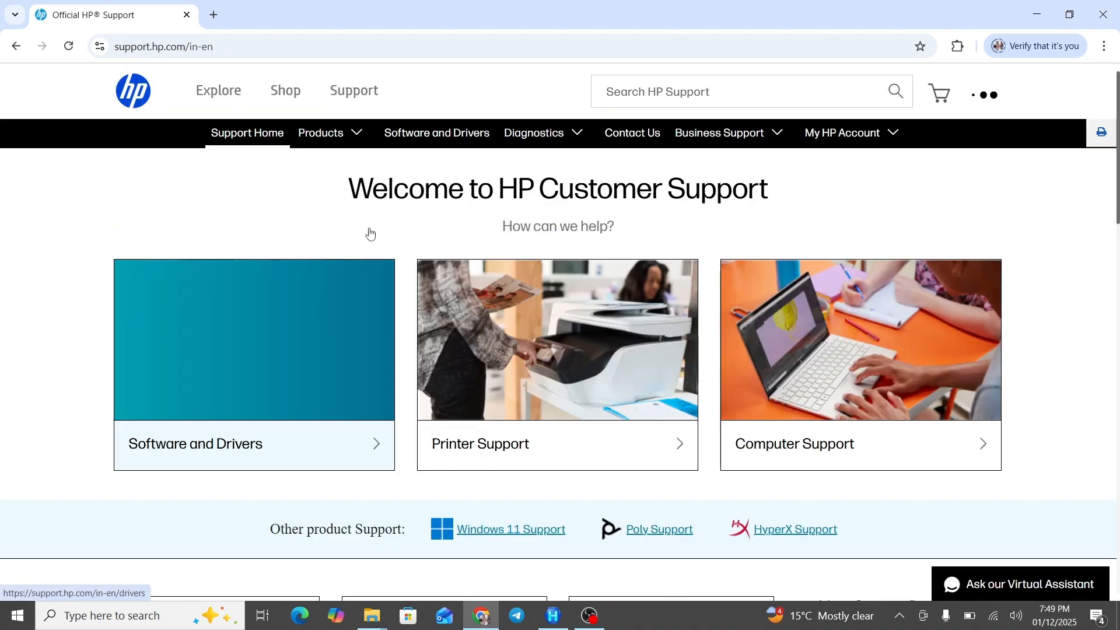
{"action": "left_click", "coordinate": [425, 135]}
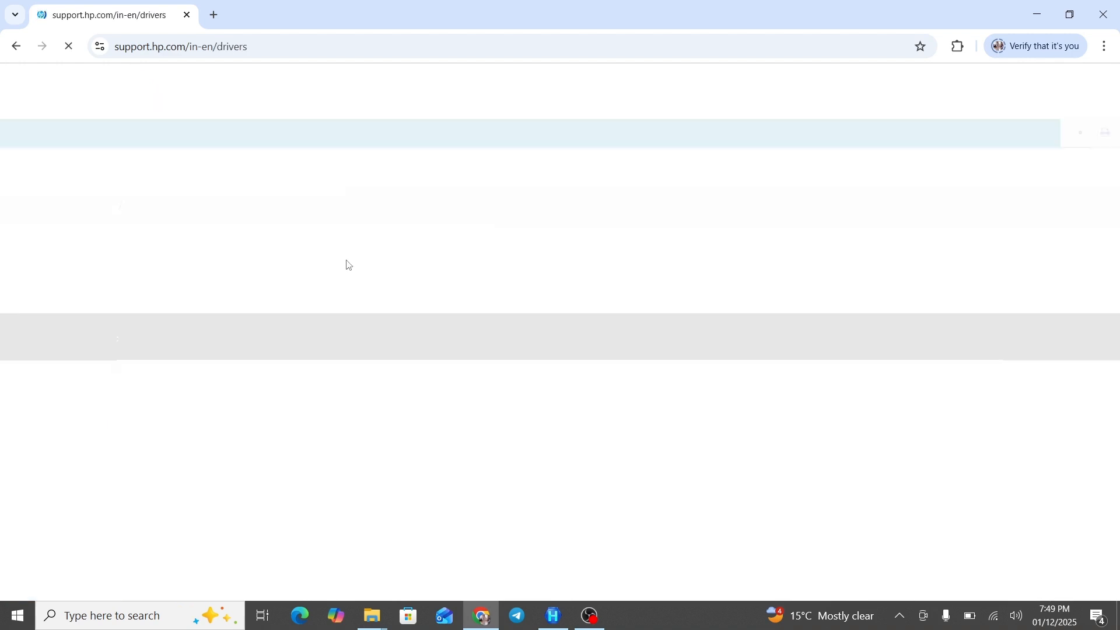
{"action": "left_click", "coordinate": [375, 395]}
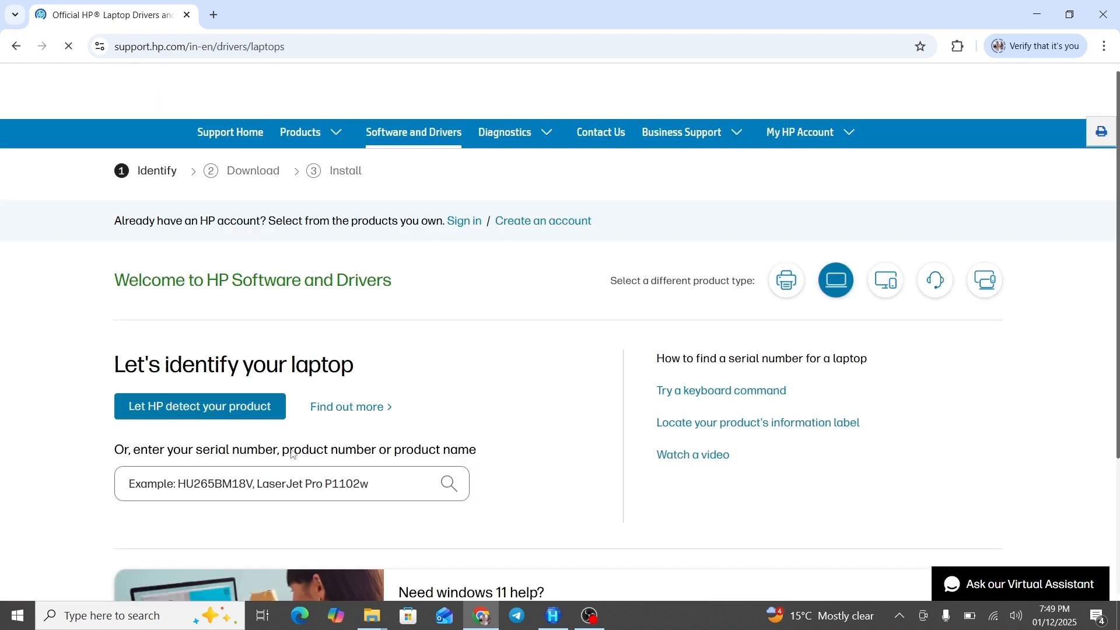
- Look up the laptop's drivers by submitting the copied serial number in the product identification field
{"action": "left_click", "coordinate": [308, 470]}
{"action": "scroll", "coordinate": [292, 338], "scroll_direction": "down", "scroll_amount": 4}
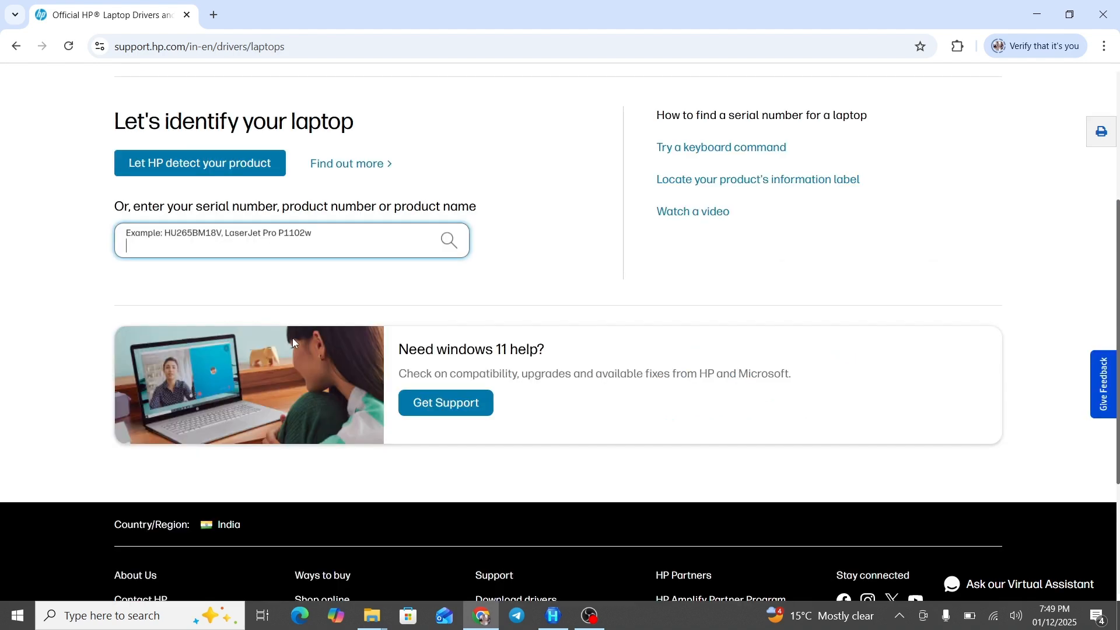
{"action": "key", "text": "ctrl+v"}
{"action": "left_click", "coordinate": [449, 241]}
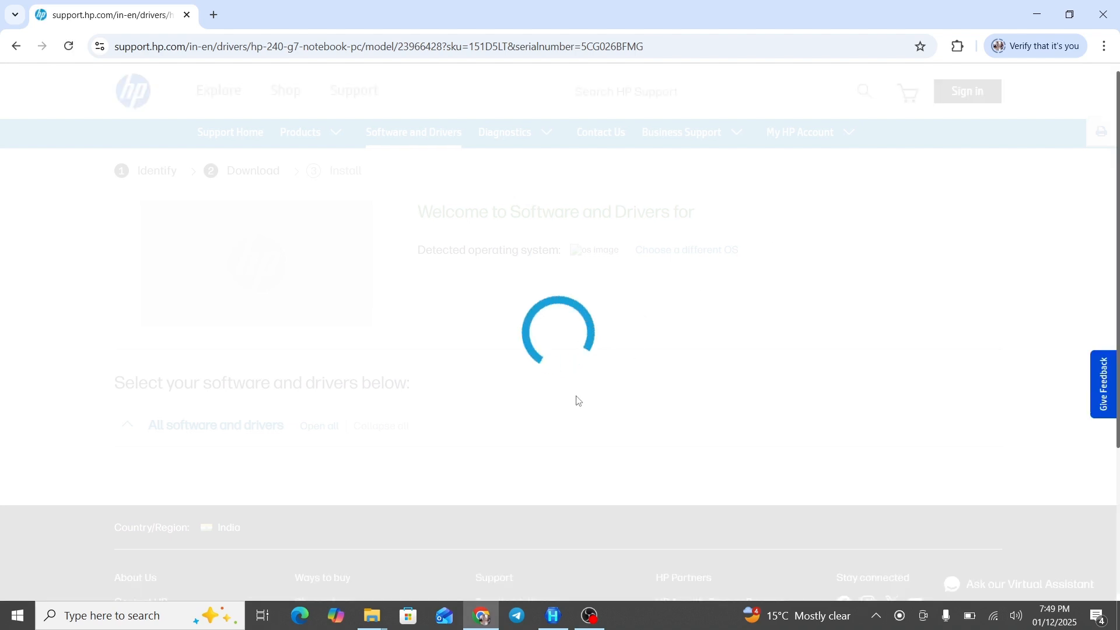
{"action": "left_click", "coordinate": [483, 616]}
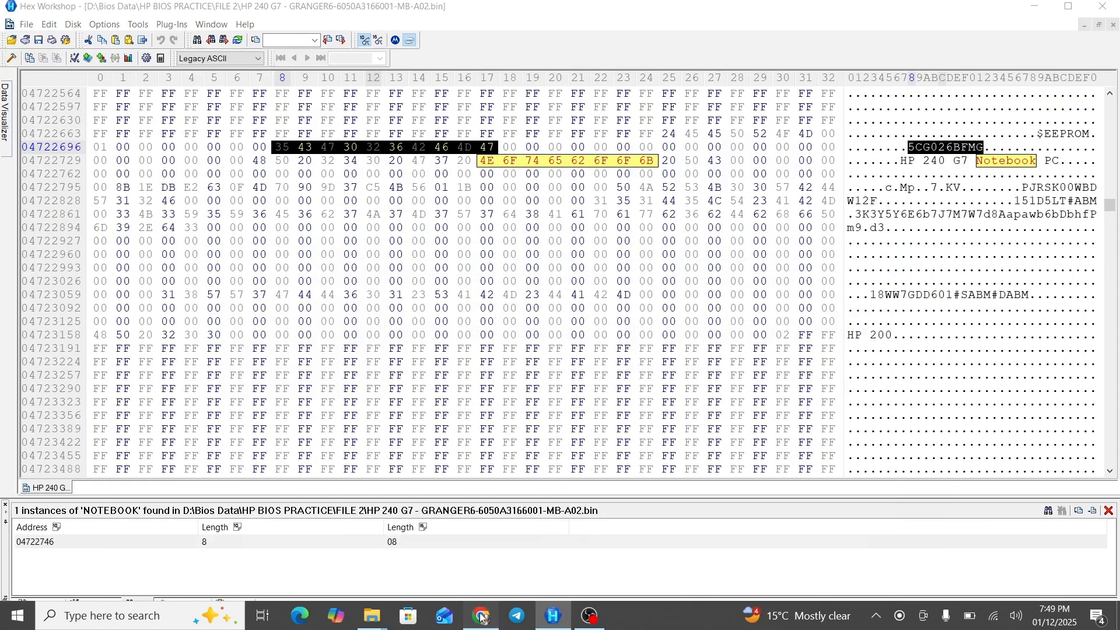
{"action": "left_click", "coordinate": [482, 616]}
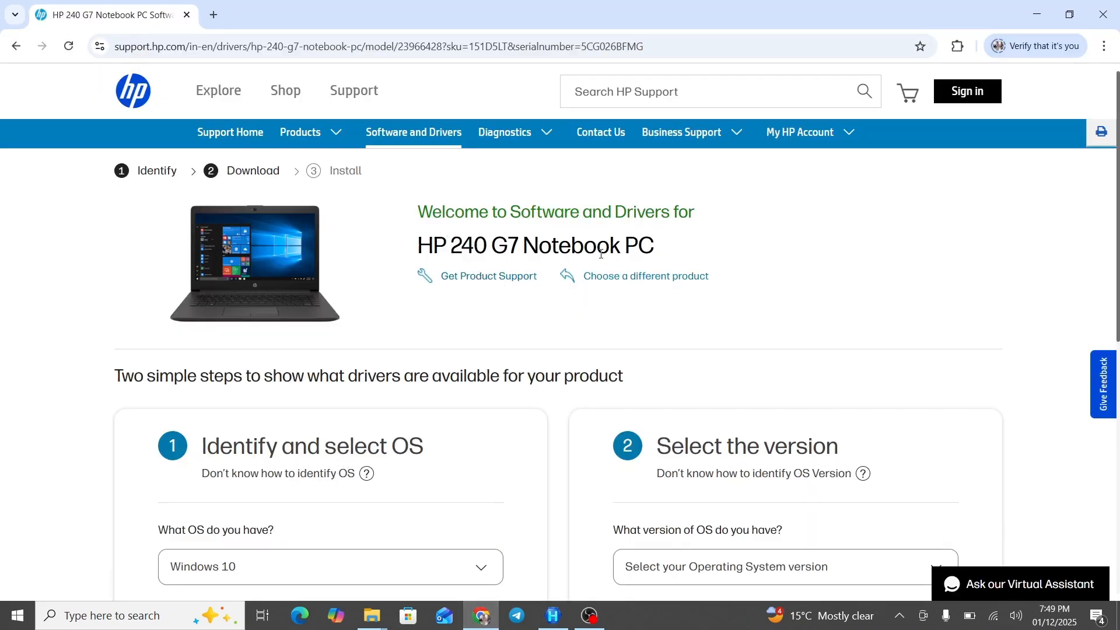
- Choose Windows 10 as the operating system and Windows 10 (64-bit) as the version, and submit the selection
{"action": "scroll", "coordinate": [467, 332], "scroll_direction": "down", "scroll_amount": 3}
{"action": "left_click", "coordinate": [370, 323]}
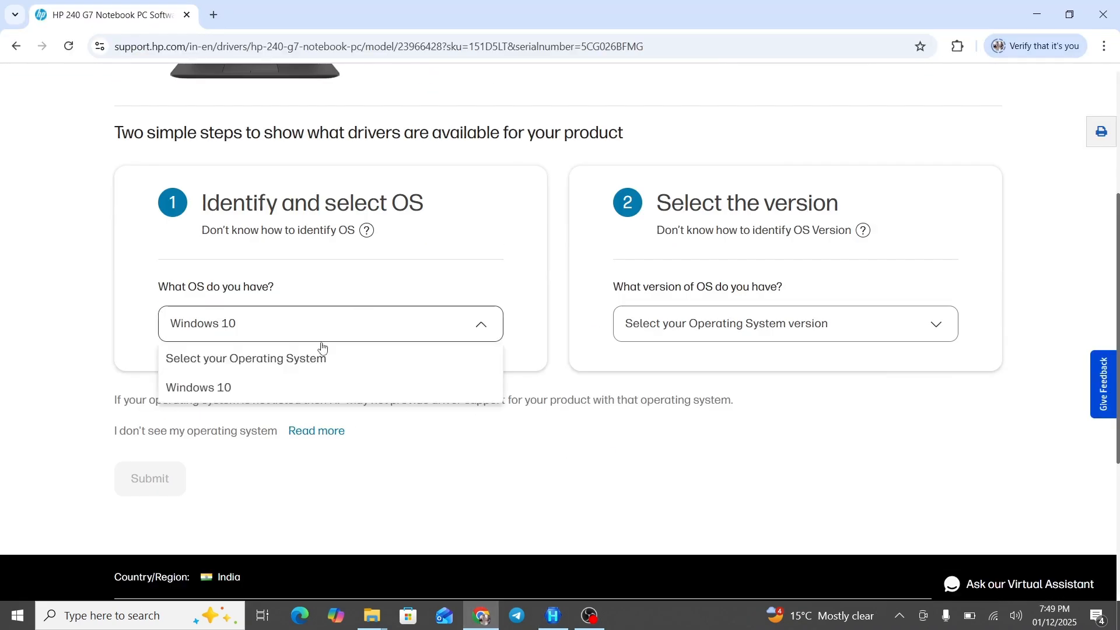
{"action": "left_click", "coordinate": [245, 389]}
{"action": "left_click", "coordinate": [742, 337]}
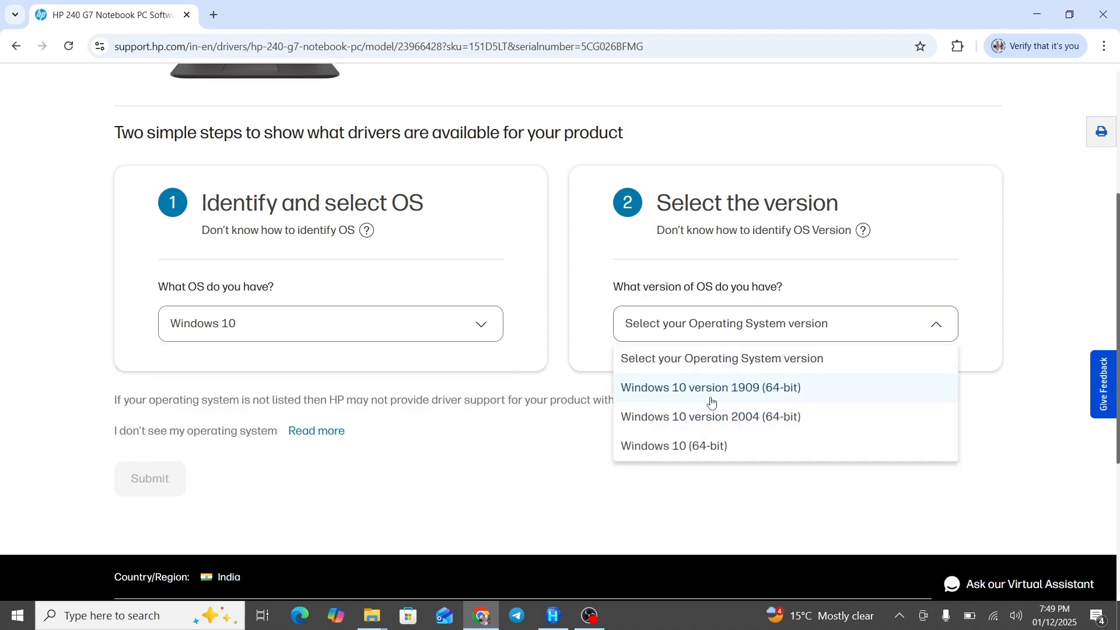
{"action": "left_click", "coordinate": [700, 451]}
{"action": "scroll", "coordinate": [338, 380], "scroll_direction": "down", "scroll_amount": 3}
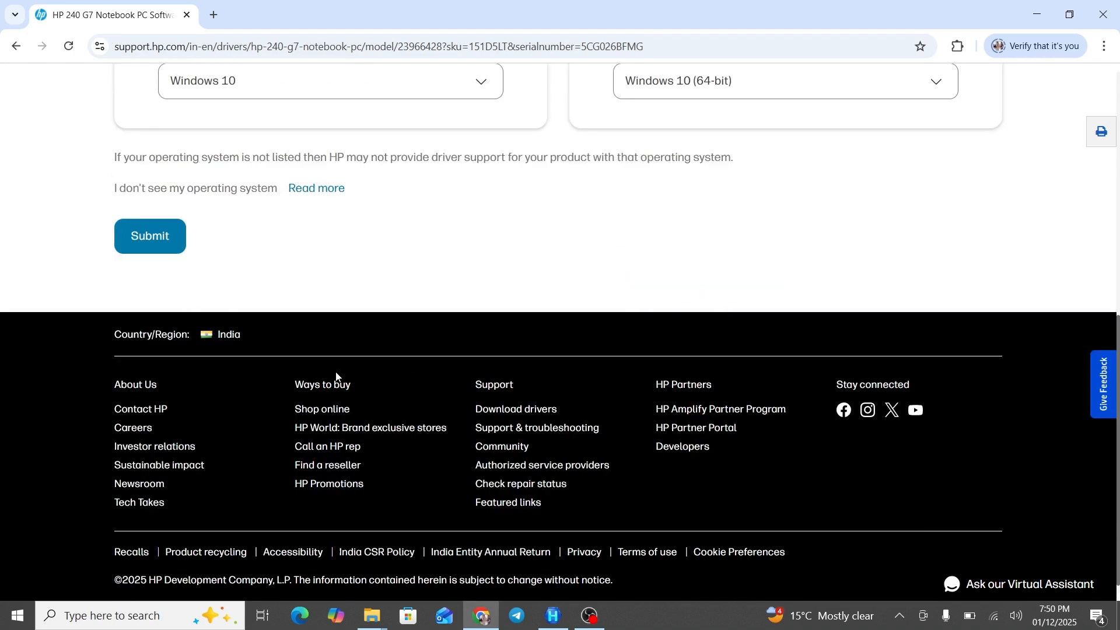
{"action": "left_click", "coordinate": [157, 244]}
- Expand the BIOS-System Firmware category in the list of all software and drivers and review its BIOS updates
{"action": "scroll", "coordinate": [464, 380], "scroll_direction": "down", "scroll_amount": 7}
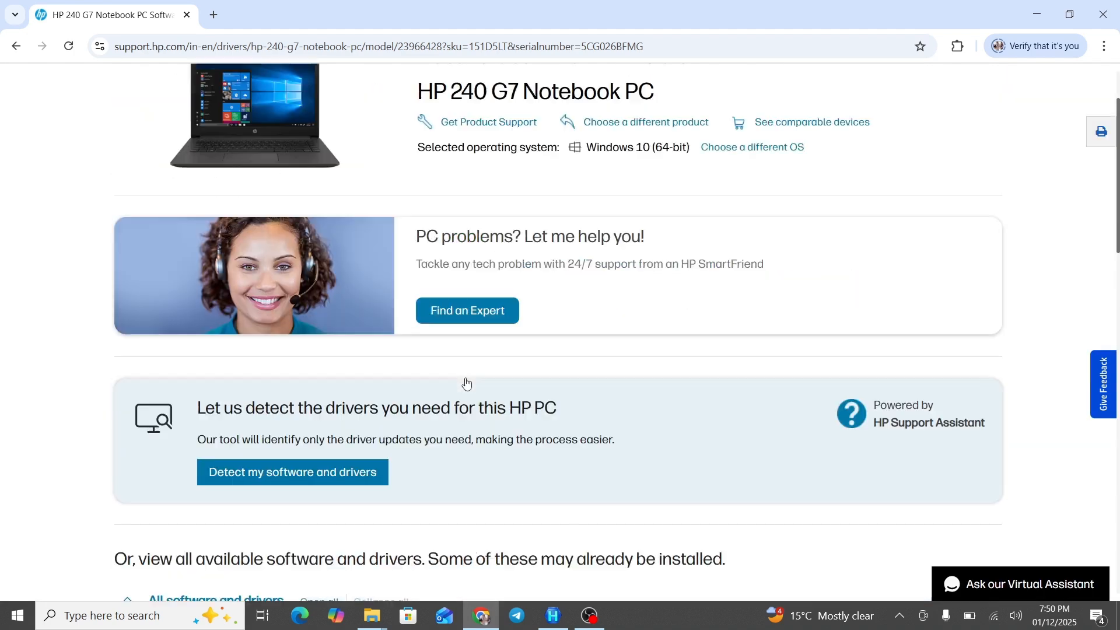
{"action": "left_click", "coordinate": [138, 318]}
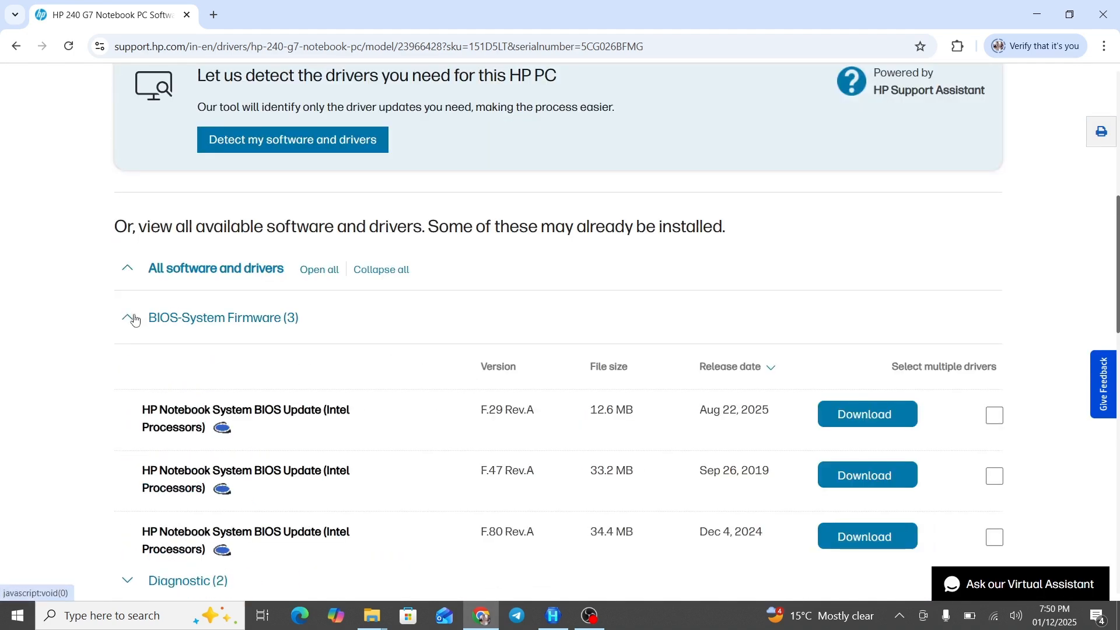
{"action": "scroll", "coordinate": [356, 385], "scroll_direction": "down", "scroll_amount": 6}
{"action": "scroll", "coordinate": [369, 383], "scroll_direction": "up", "scroll_amount": 6}
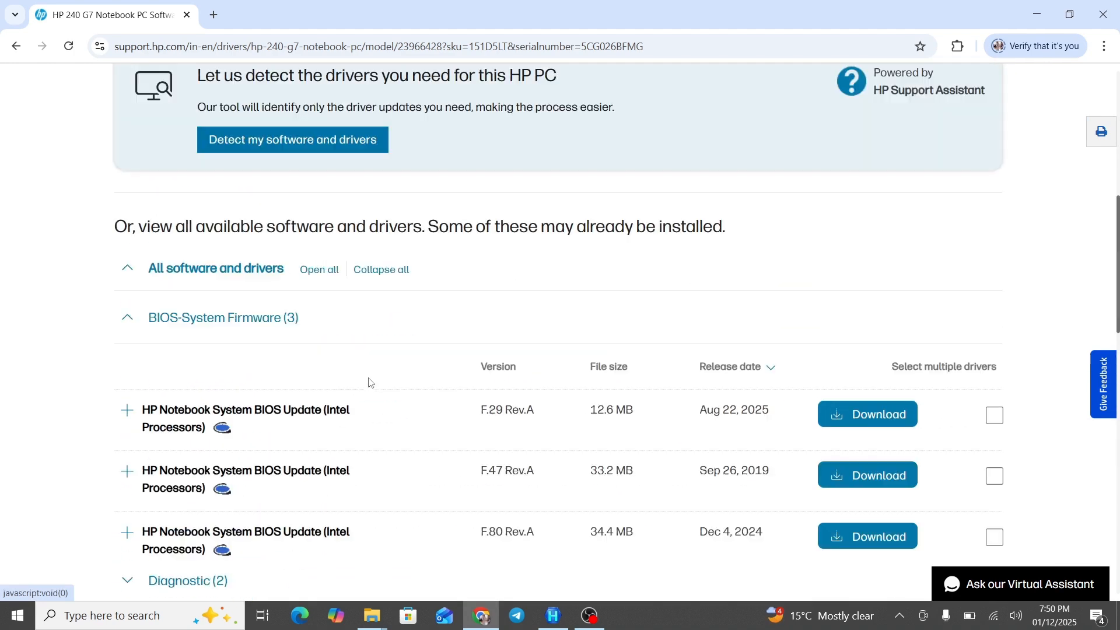
- Switch back to Hex Workshop and find all instances of the text string $BVDT in the BIOS backup
{"action": "left_click", "coordinate": [553, 615]}
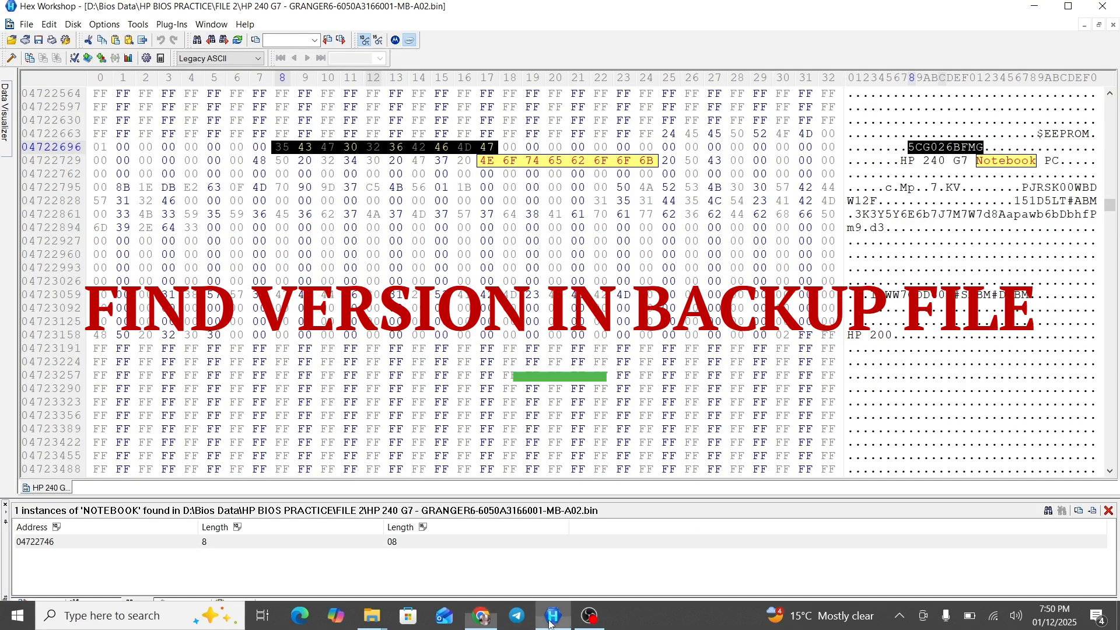
{"action": "key", "text": "ctrl+f"}
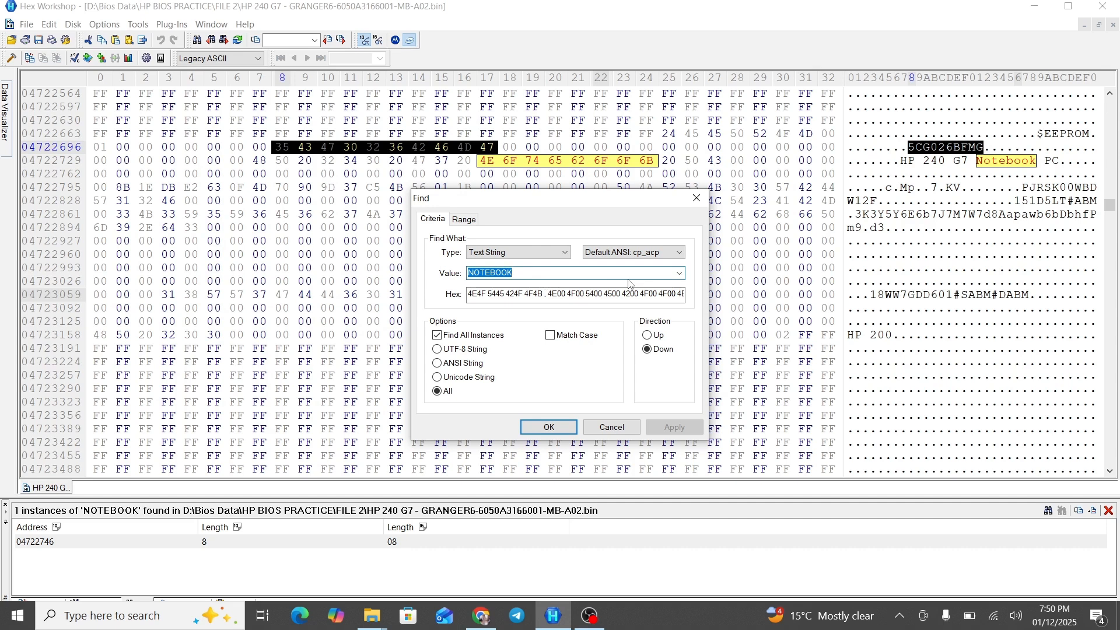
{"action": "type", "text": "$BVD"}
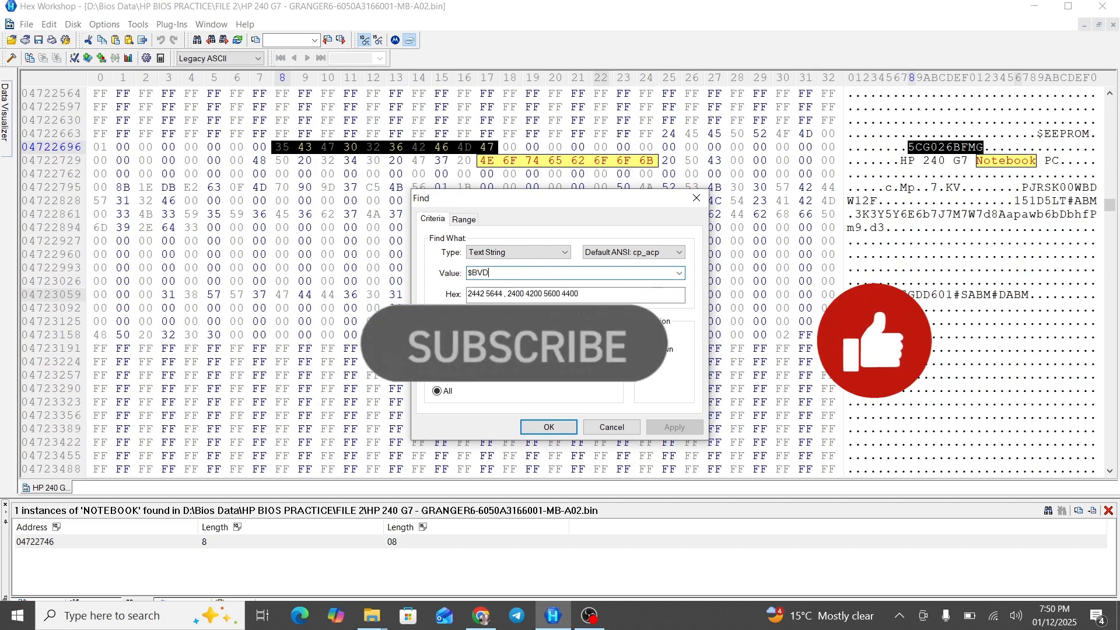
{"action": "type", "text": "T"}
{"action": "key", "text": "Return"}
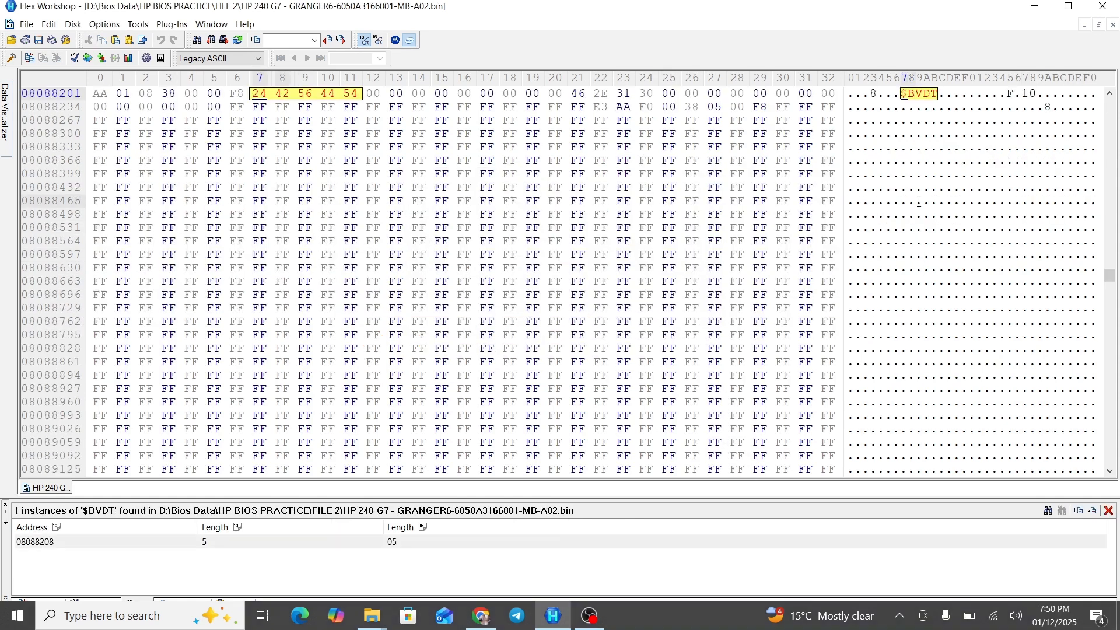
- Select and copy the BIOS version string that follows the $BVDT marker
{"action": "scroll", "coordinate": [919, 202], "scroll_direction": "up", "scroll_amount": 2}
{"action": "left_click_drag", "start_coordinate": [1009, 119], "coordinate": [1039, 125]}
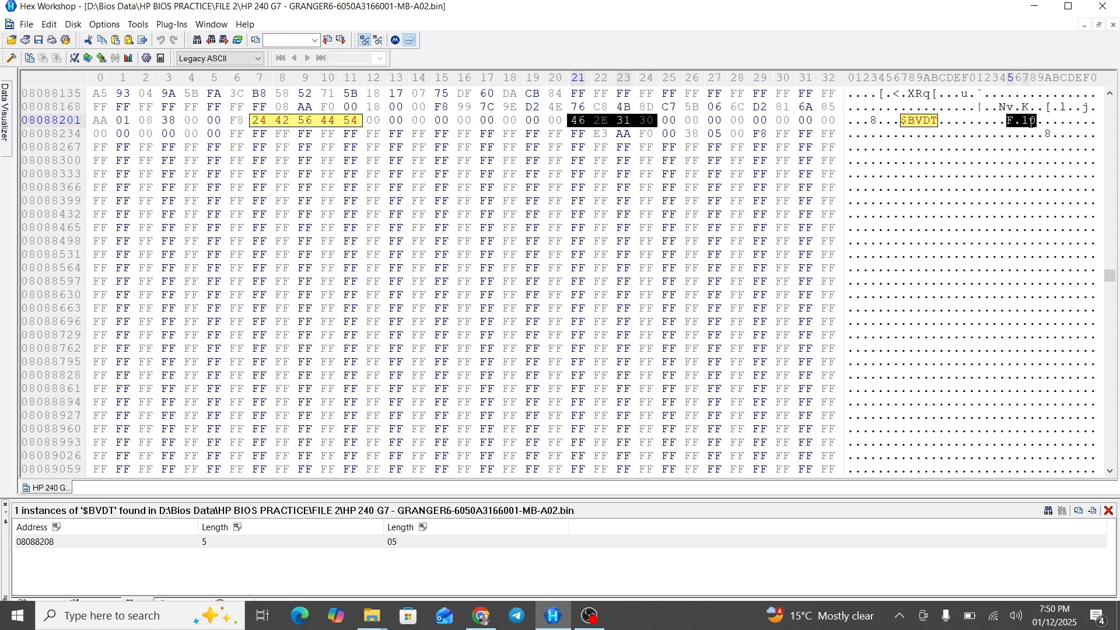
{"action": "right_click", "coordinate": [1032, 120]}
{"action": "left_click", "coordinate": [992, 145]}
- Switch back to the HP Support page in Chrome and look through the previous versions of the F.80 Rev.A BIOS update
{"action": "left_click", "coordinate": [481, 616]}
{"action": "scroll", "coordinate": [411, 440], "scroll_direction": "down", "scroll_amount": 4}
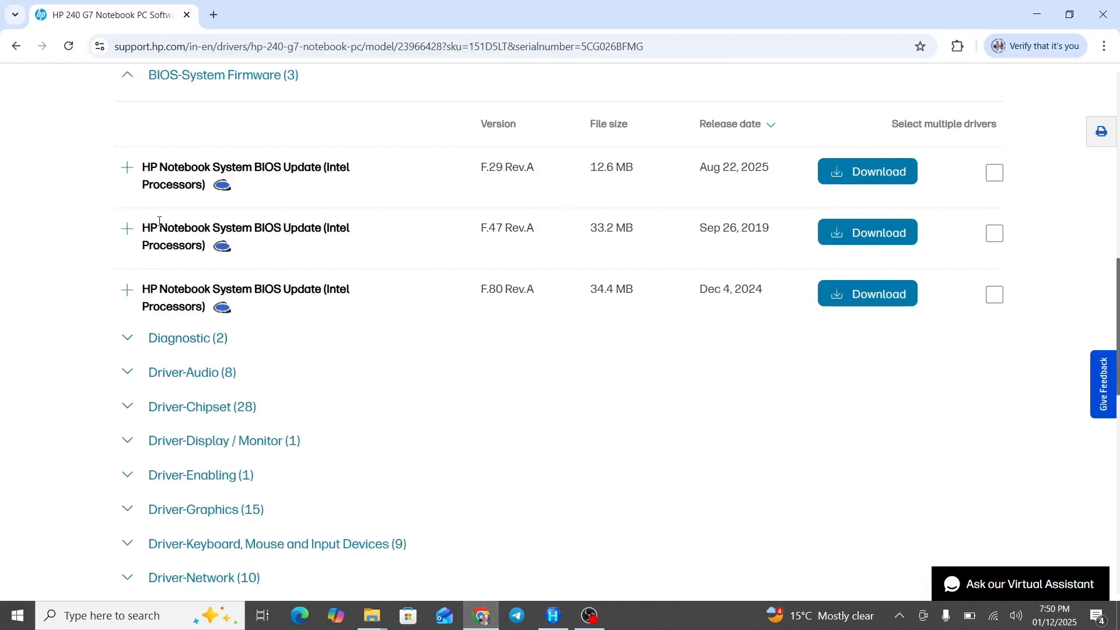
{"action": "left_click", "coordinate": [128, 291]}
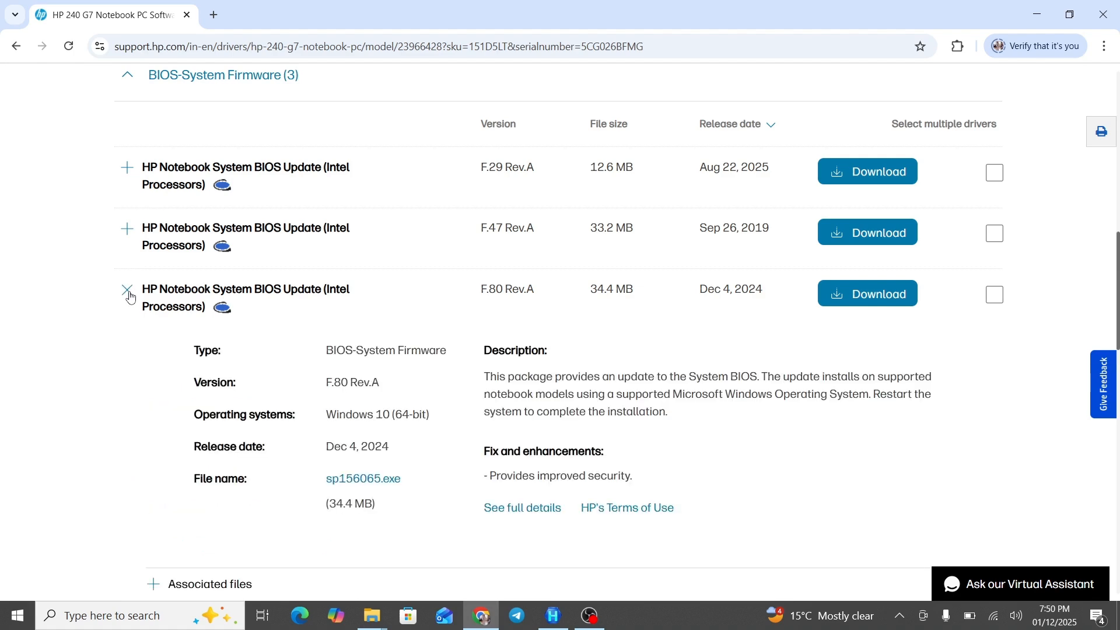
{"action": "scroll", "coordinate": [284, 339], "scroll_direction": "down", "scroll_amount": 8}
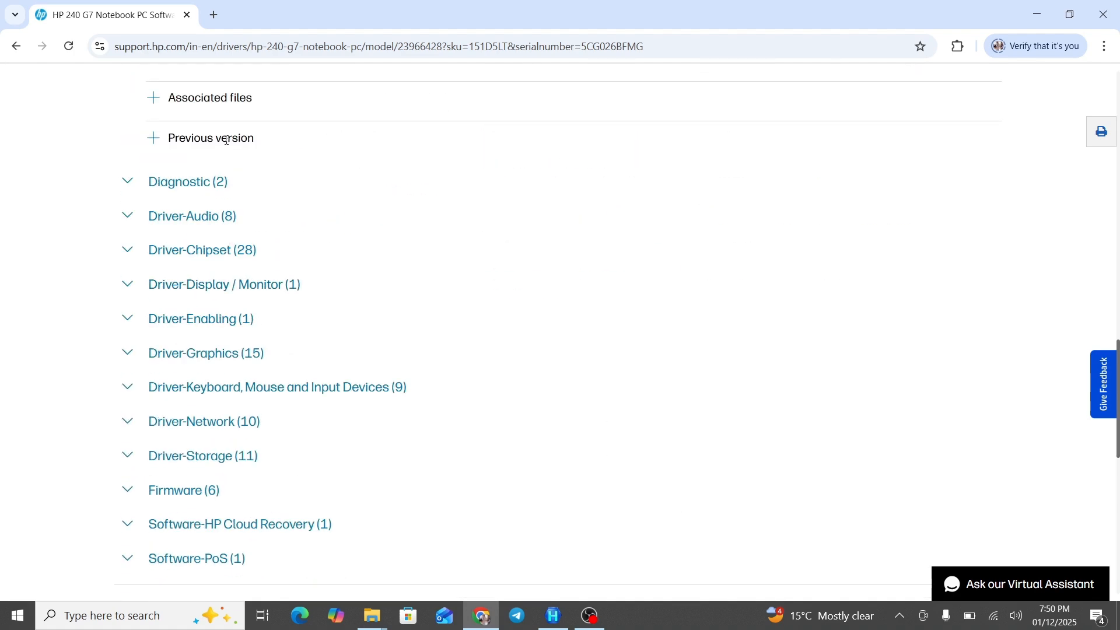
{"action": "left_click", "coordinate": [156, 140]}
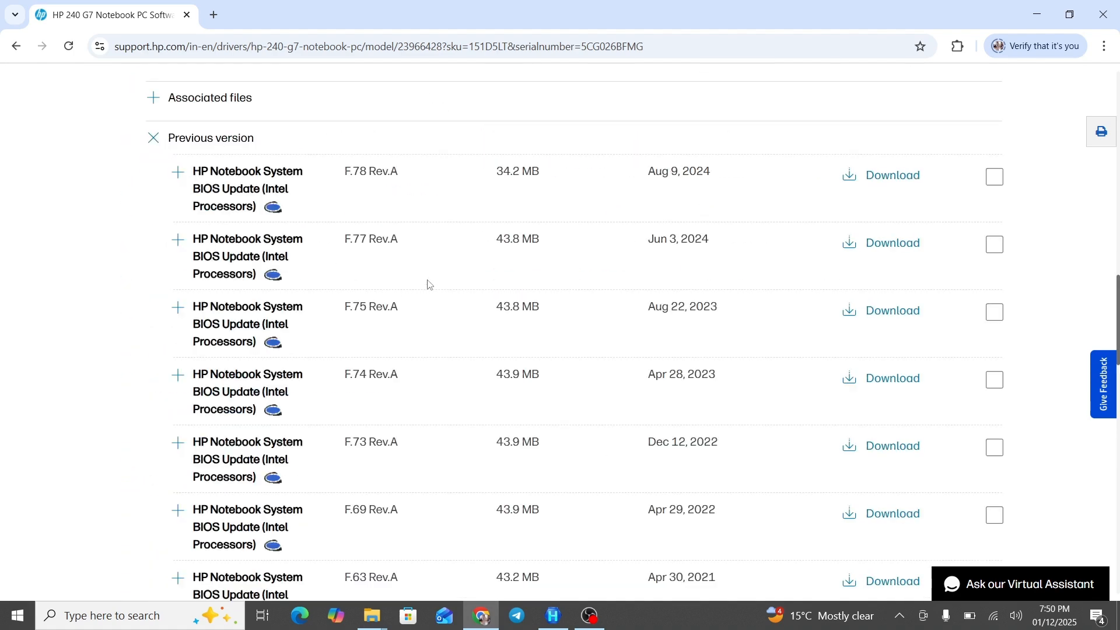
{"action": "scroll", "coordinate": [426, 284], "scroll_direction": "down", "scroll_amount": 12}
{"action": "scroll", "coordinate": [416, 292], "scroll_direction": "up", "scroll_amount": 8}
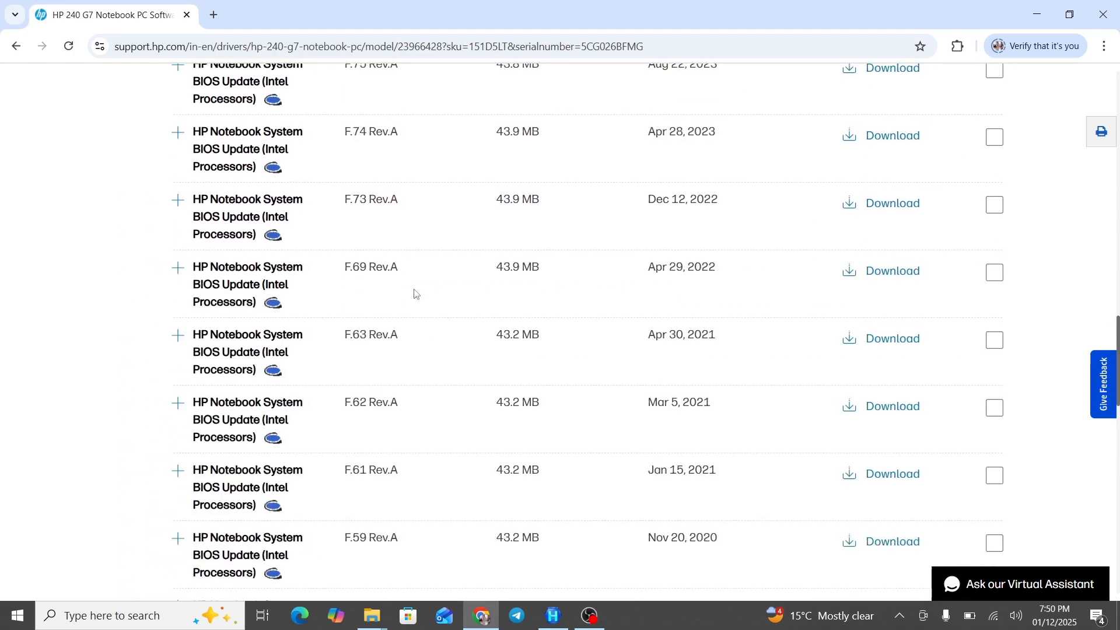
{"action": "scroll", "coordinate": [414, 293], "scroll_direction": "down", "scroll_amount": 4}
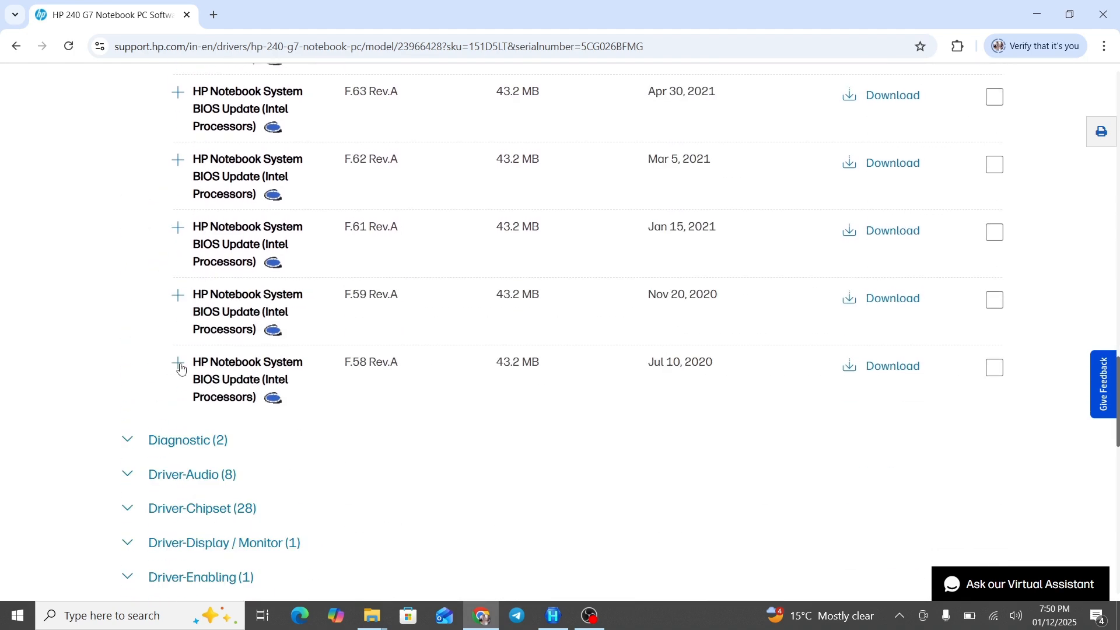
- Examine the details of the F.58 Rev.A BIOS update in the list of previous versions
{"action": "left_click", "coordinate": [178, 363]}
{"action": "scroll", "coordinate": [303, 373], "scroll_direction": "down", "scroll_amount": 8}
{"action": "scroll", "coordinate": [303, 374], "scroll_direction": "up", "scroll_amount": 4}
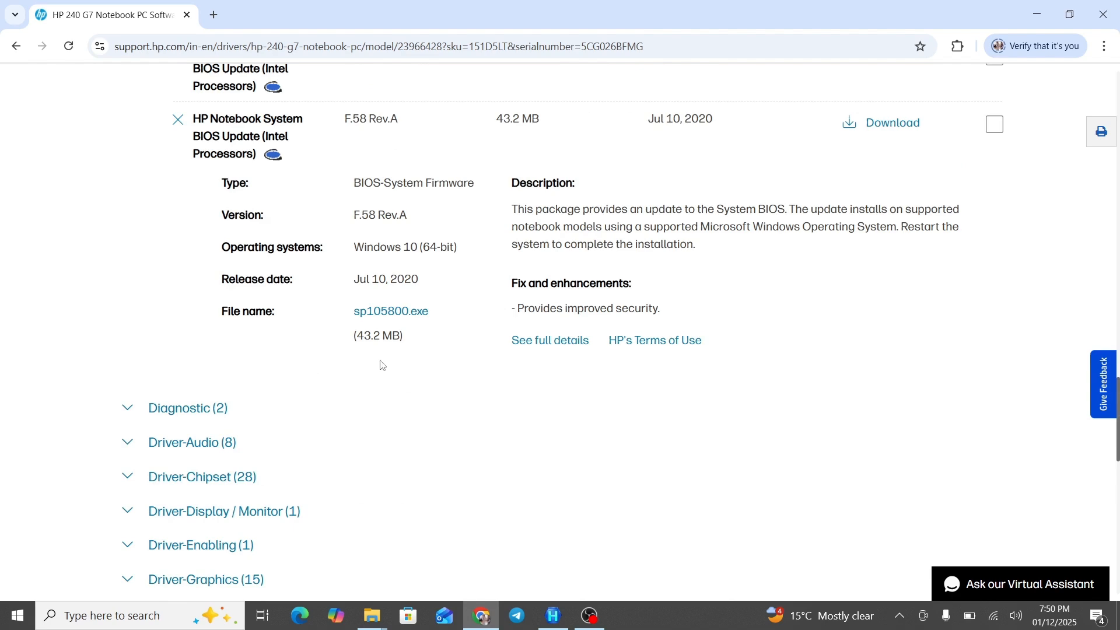
{"action": "scroll", "coordinate": [350, 368], "scroll_direction": "up", "scroll_amount": 16}
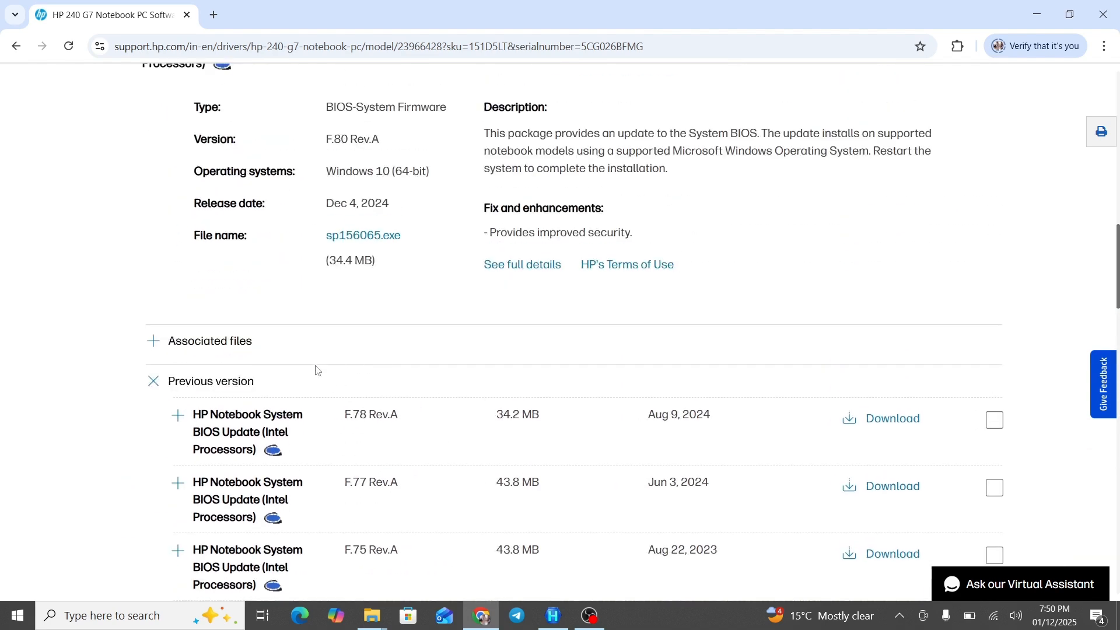
- Collapse the previous versions list and the details of the F.80 Rev.A BIOS update
{"action": "left_click", "coordinate": [155, 382]}
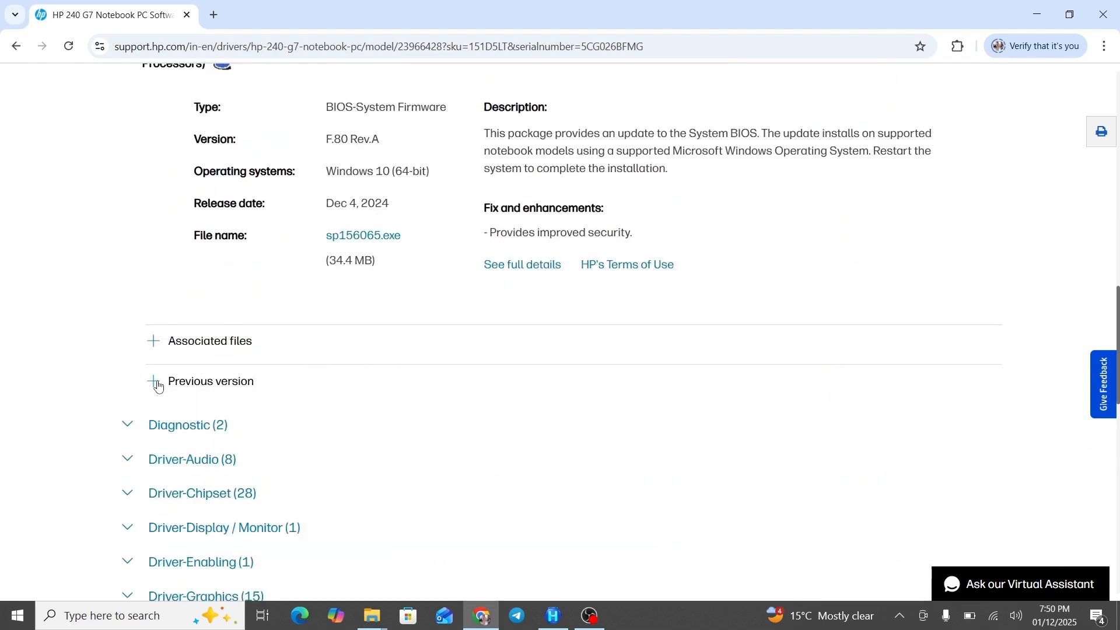
{"action": "left_click", "coordinate": [158, 386]}
{"action": "left_click", "coordinate": [154, 388]}
{"action": "scroll", "coordinate": [312, 358], "scroll_direction": "up", "scroll_amount": 8}
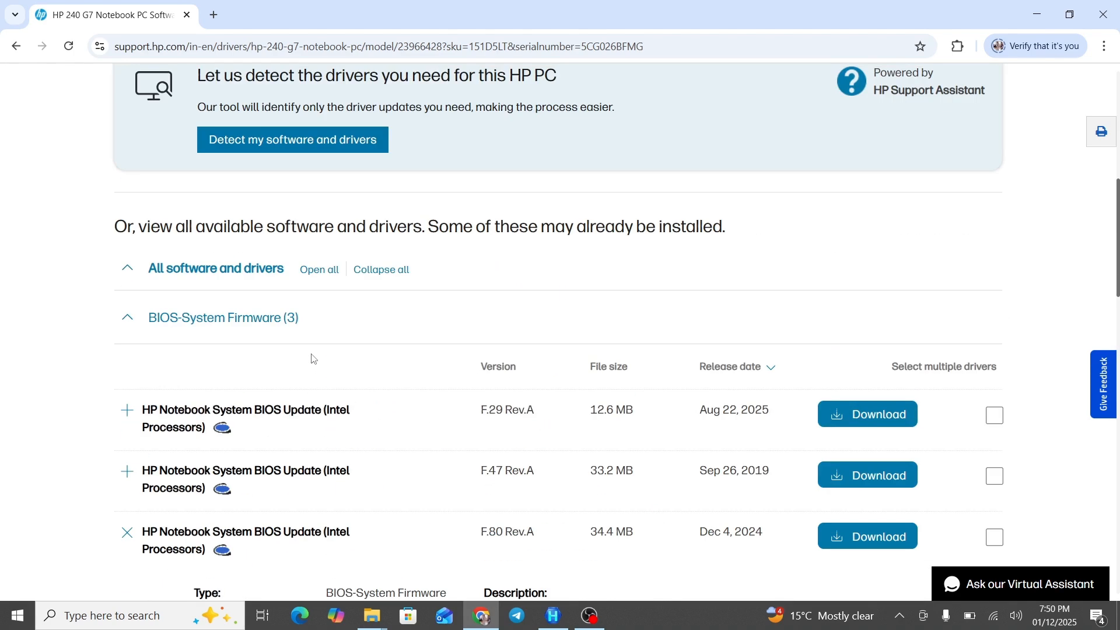
{"action": "scroll", "coordinate": [313, 358], "scroll_direction": "down", "scroll_amount": 4}
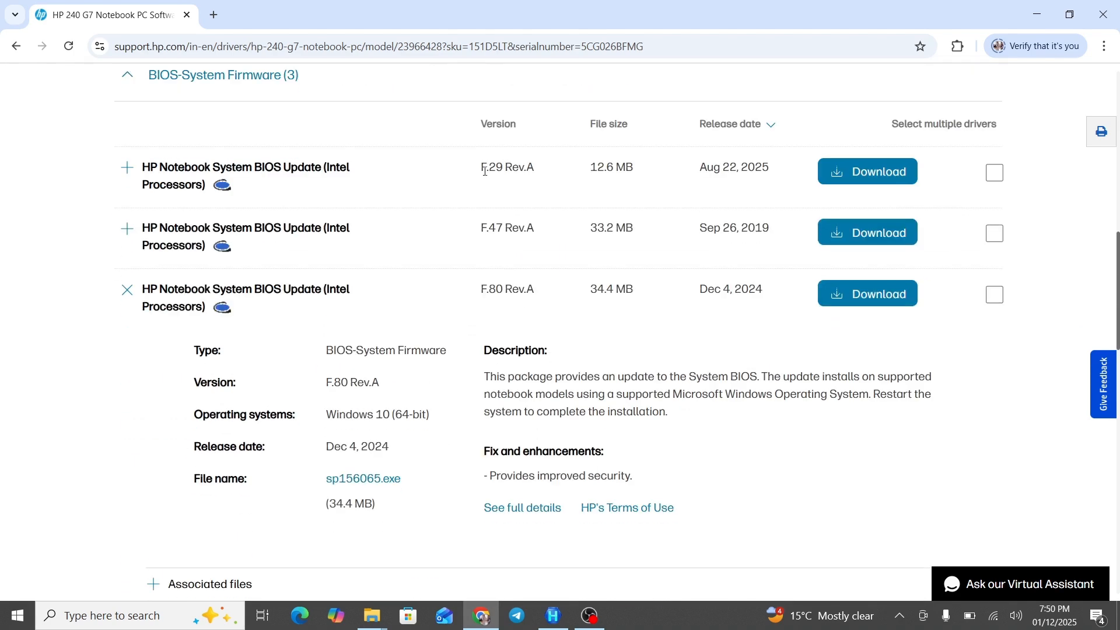
{"action": "left_click", "coordinate": [126, 290]}
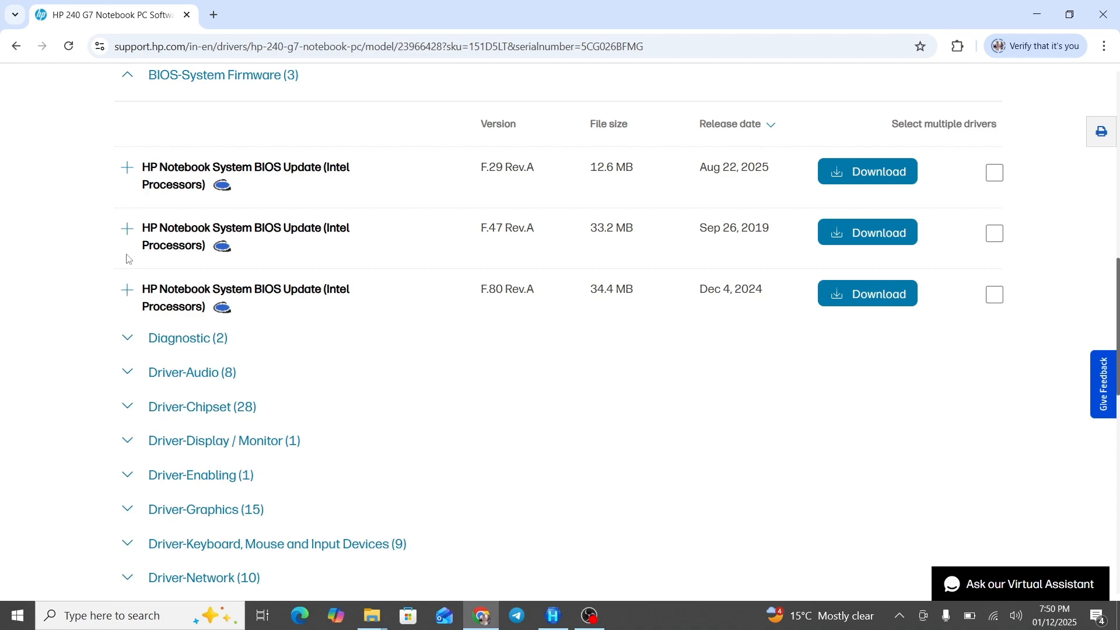
- Expand the F.29 Rev.A BIOS update and its previous versions, and locate the F.10 Rev.A entry
{"action": "left_click", "coordinate": [127, 168]}
{"action": "scroll", "coordinate": [344, 302], "scroll_direction": "down", "scroll_amount": 4}
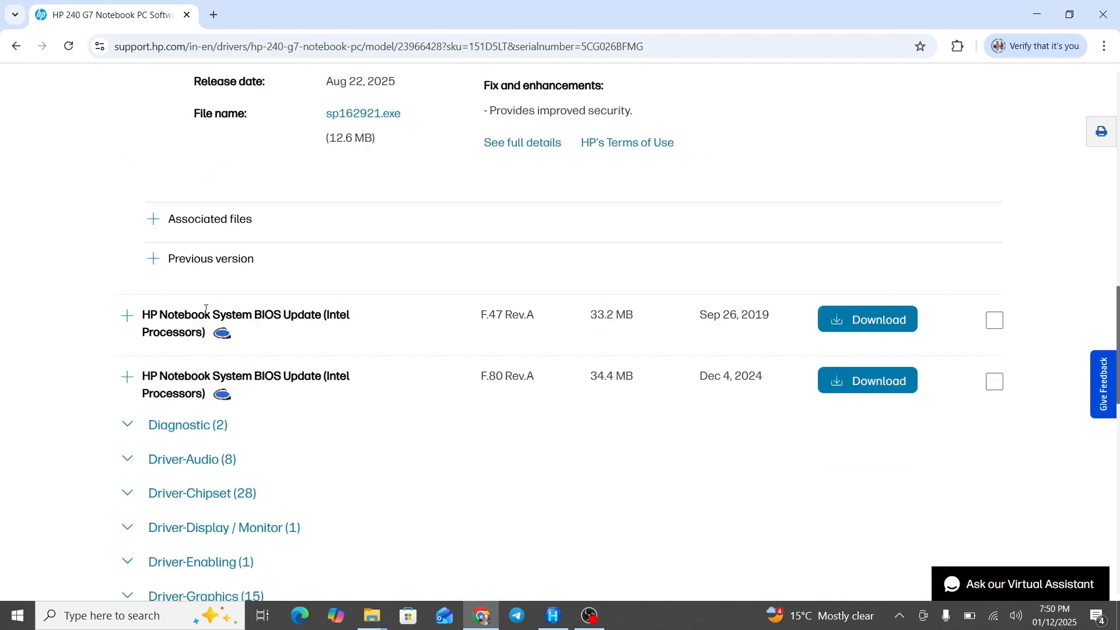
{"action": "left_click", "coordinate": [156, 266]}
{"action": "scroll", "coordinate": [333, 309], "scroll_direction": "down", "scroll_amount": 8}
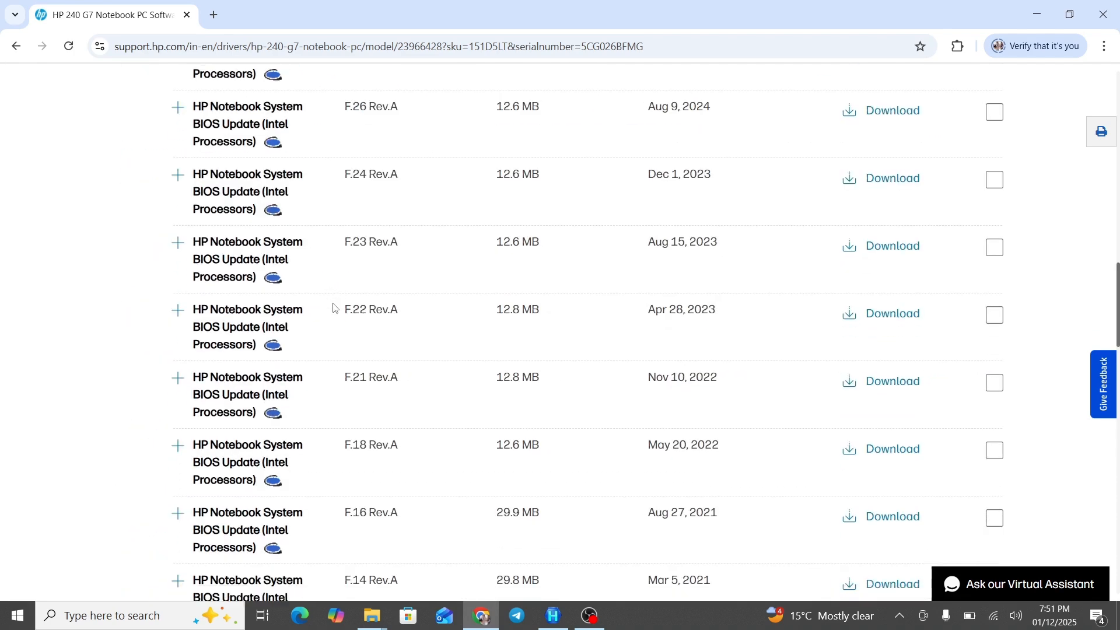
{"action": "scroll", "coordinate": [373, 315], "scroll_direction": "down", "scroll_amount": 4}
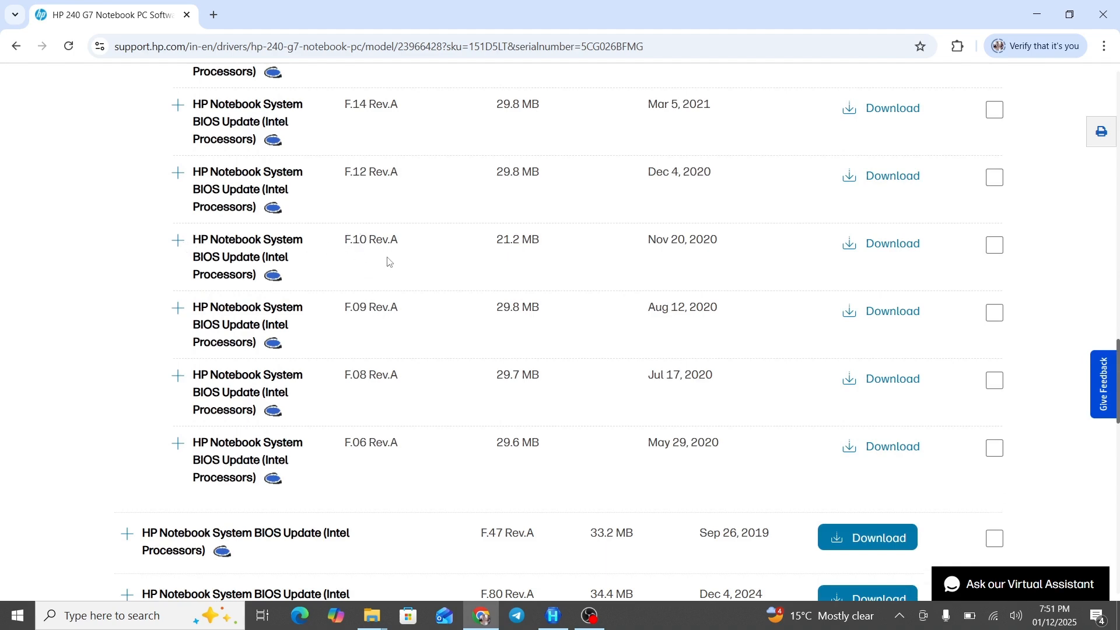
- Download the F.10 Rev.A BIOS update dated Nov 20, 2020
{"action": "left_click_drag", "start_coordinate": [348, 241], "coordinate": [408, 243]}
{"action": "left_click", "coordinate": [646, 267]}
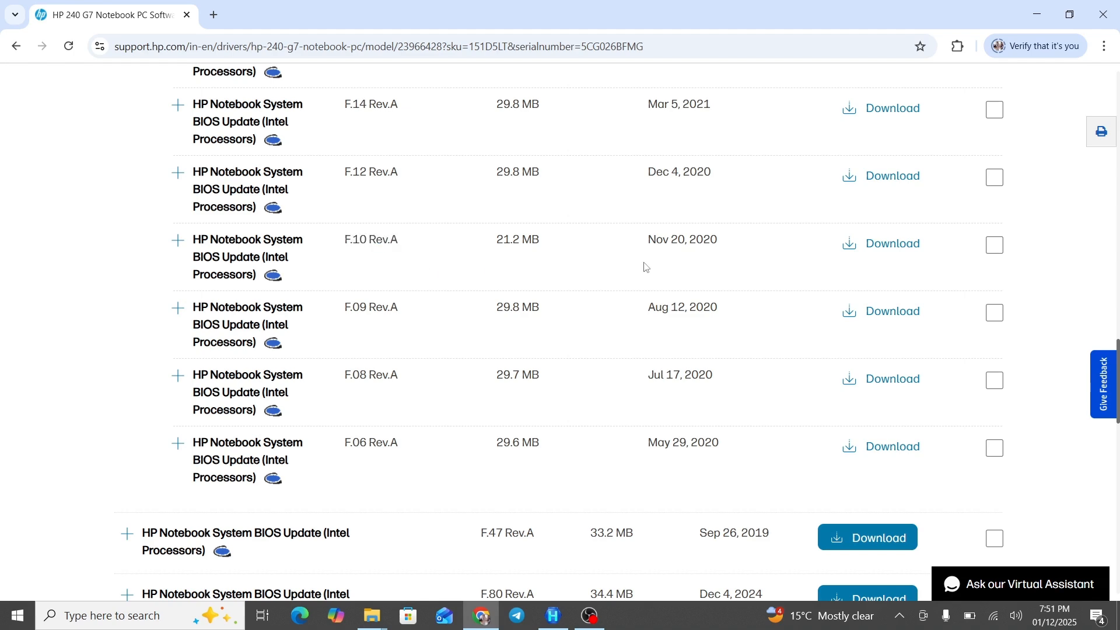
{"action": "left_click", "coordinate": [893, 245]}
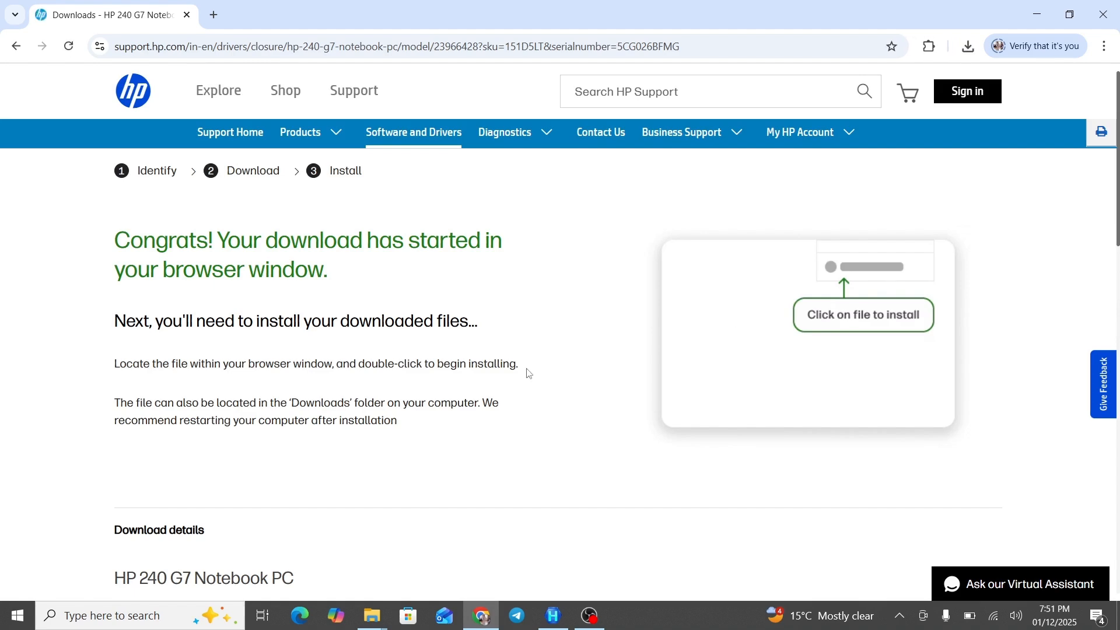
{"action": "scroll", "coordinate": [525, 370], "scroll_direction": "down", "scroll_amount": 4}
{"action": "scroll", "coordinate": [665, 404], "scroll_direction": "up", "scroll_amount": 4}
- Move the downloaded sp110870.exe from the Downloads folder to the FILE 2 folder in HP BIOS PRACTICE
{"action": "left_click", "coordinate": [928, 83]}
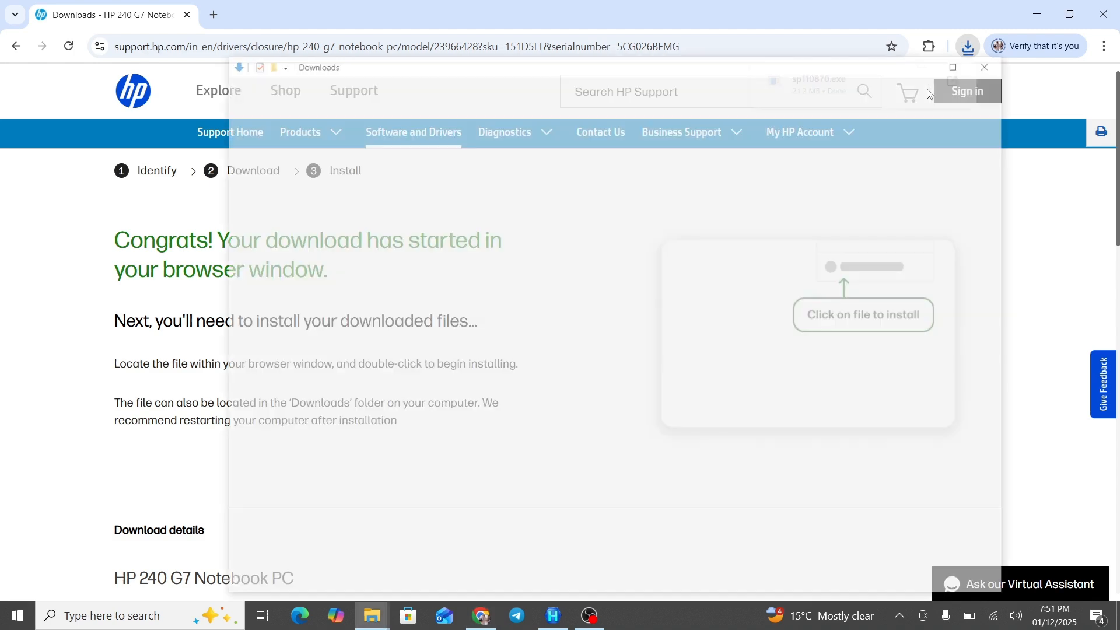
{"action": "right_click", "coordinate": [500, 150]}
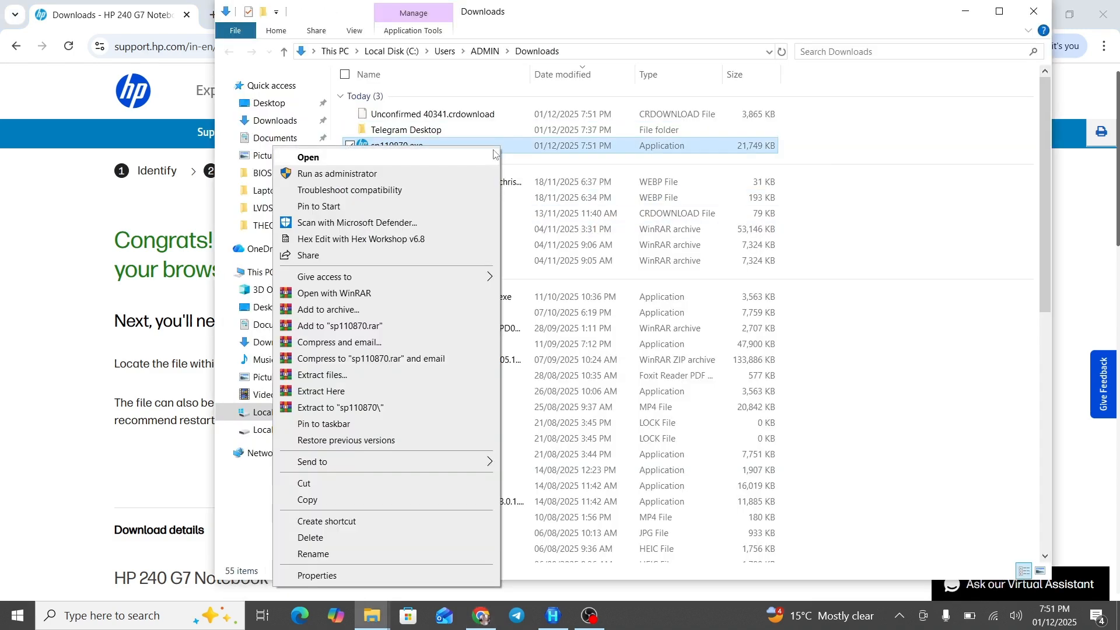
{"action": "left_click", "coordinate": [309, 483]}
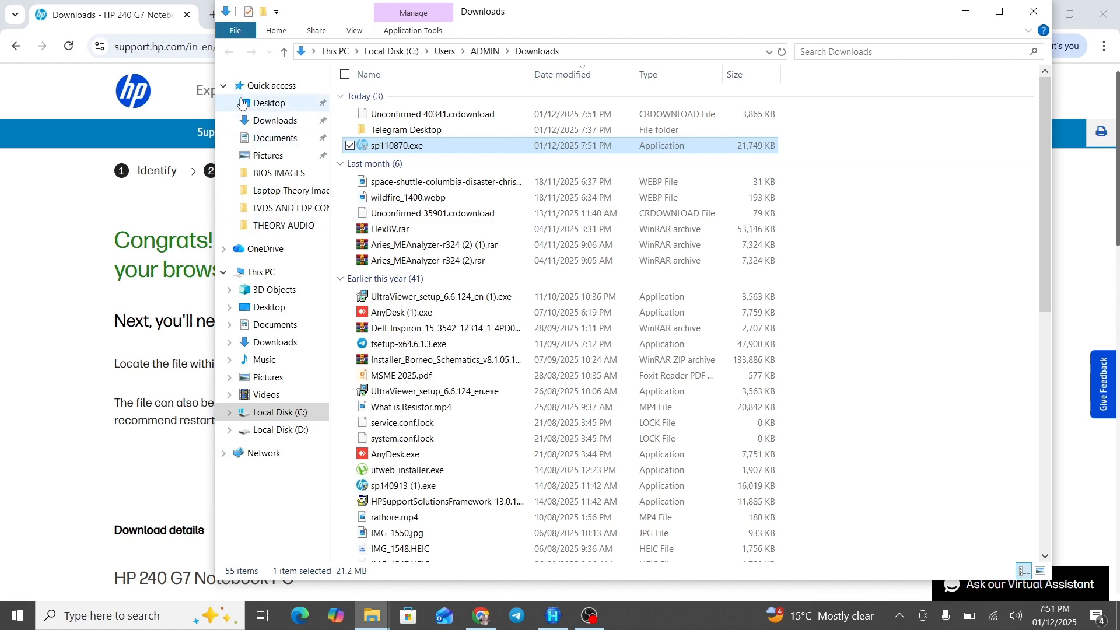
{"action": "left_click", "coordinate": [1032, 11]}
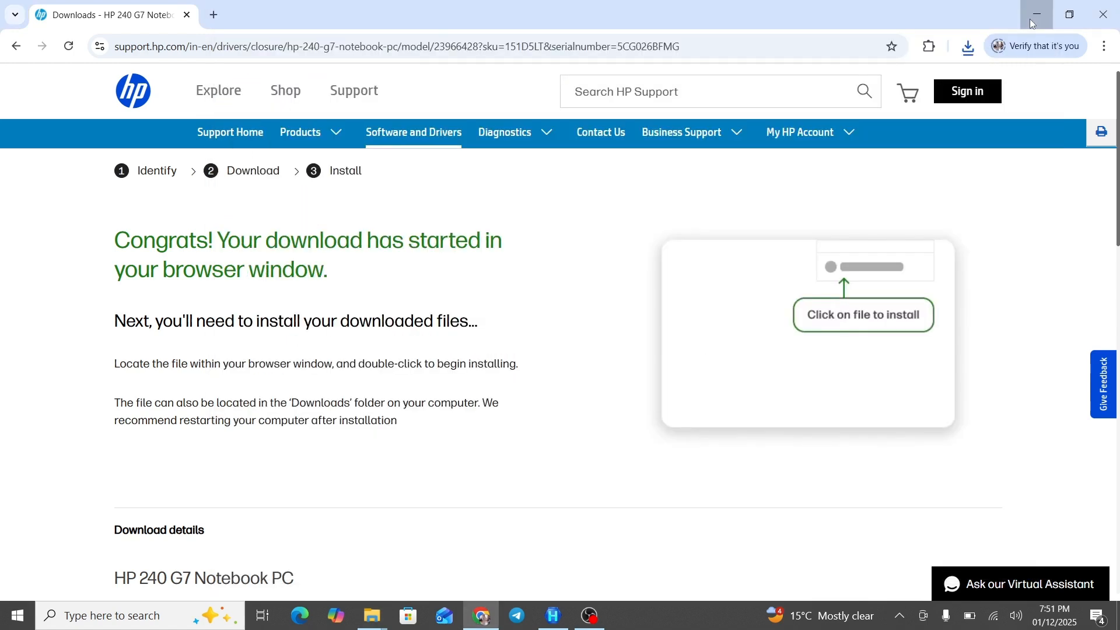
{"action": "left_click", "coordinate": [1036, 12]}
{"action": "left_click", "coordinate": [1034, 9]}
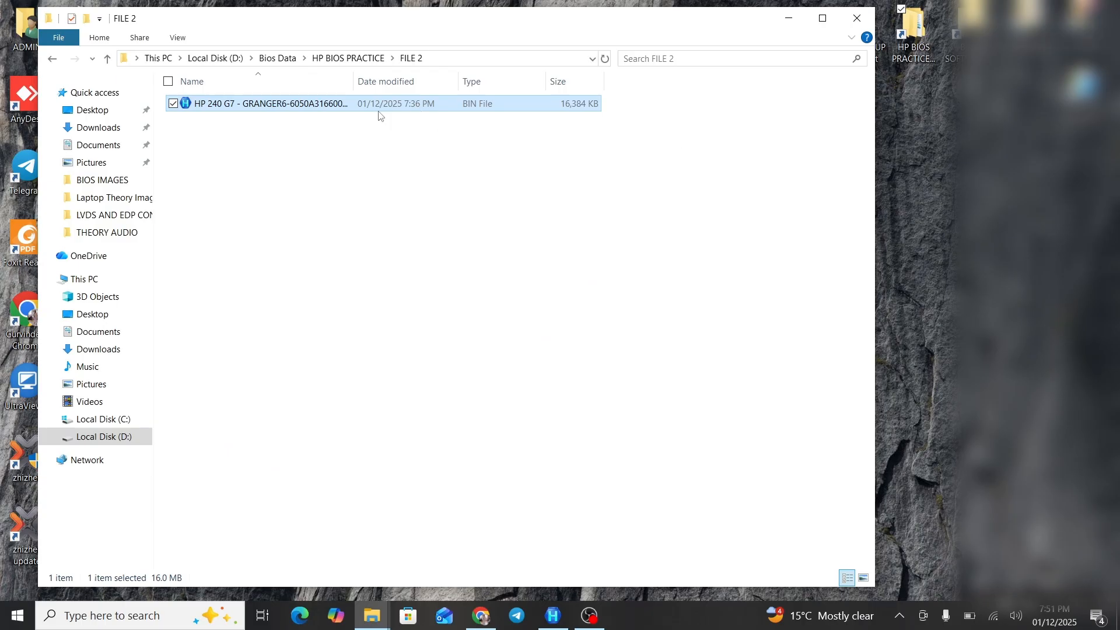
{"action": "right_click", "coordinate": [335, 150]}
{"action": "left_click", "coordinate": [236, 252]}
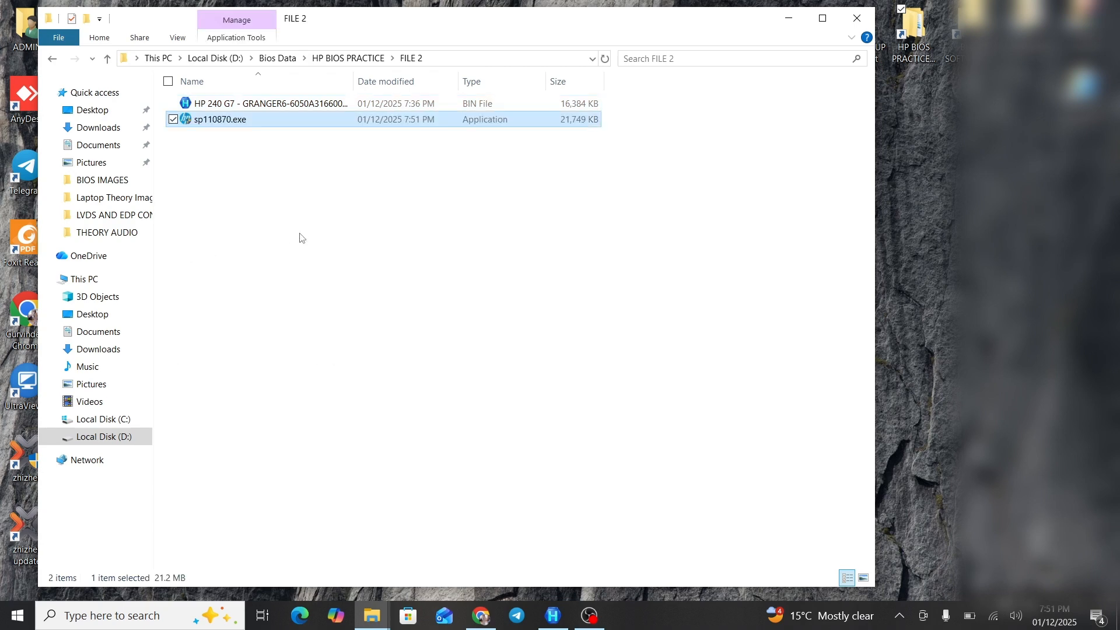
- Extract sp110870.exe into a folder named sp110870 and open that folder to check the options for Winflash.exe
{"action": "right_click", "coordinate": [282, 119]}
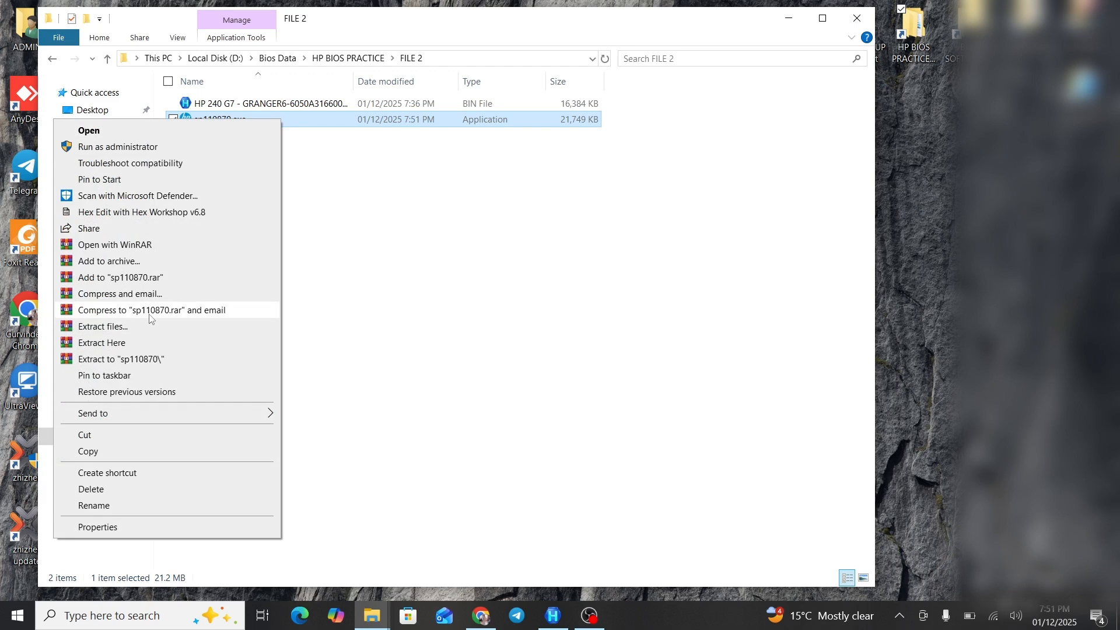
{"action": "left_click", "coordinate": [146, 359]}
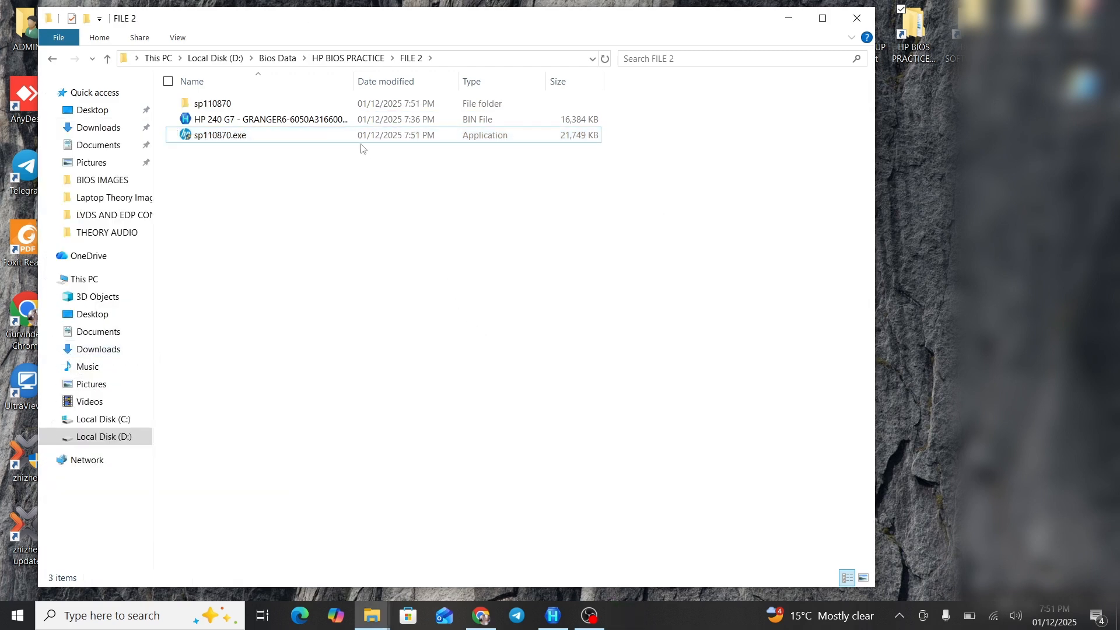
{"action": "double_click", "coordinate": [325, 108]}
{"action": "left_click", "coordinate": [277, 110]}
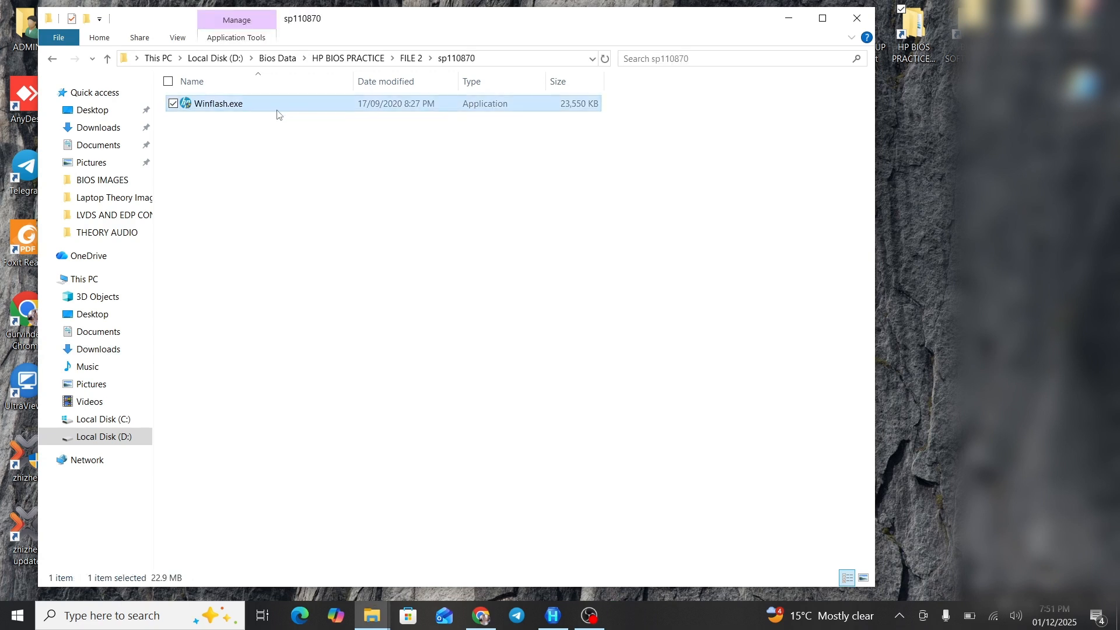
{"action": "right_click", "coordinate": [341, 109]}
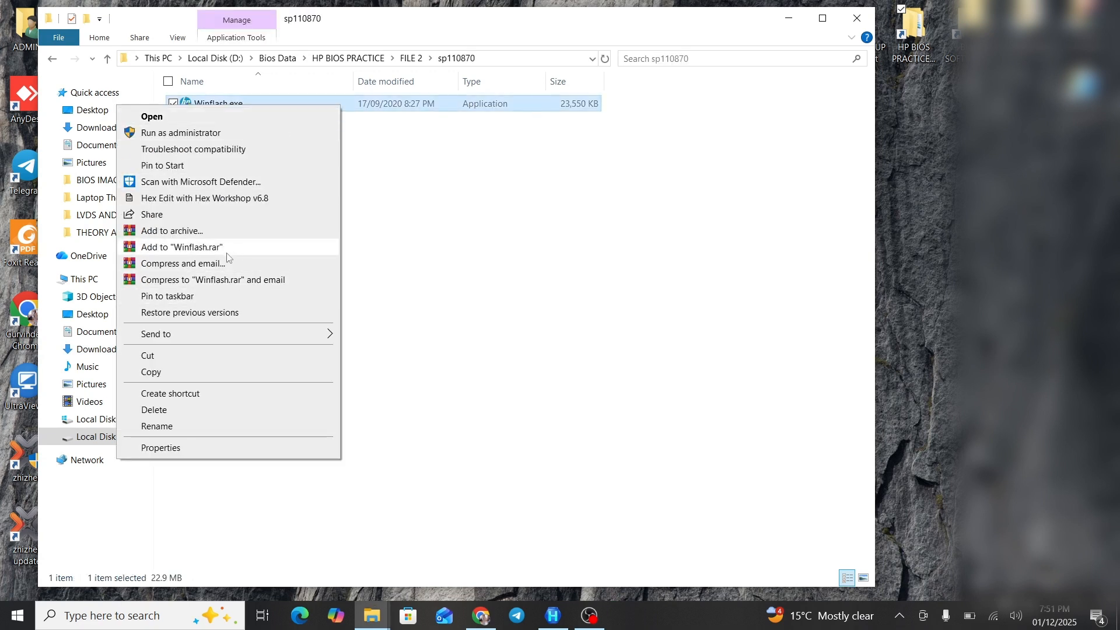
{"action": "left_click", "coordinate": [387, 220]}
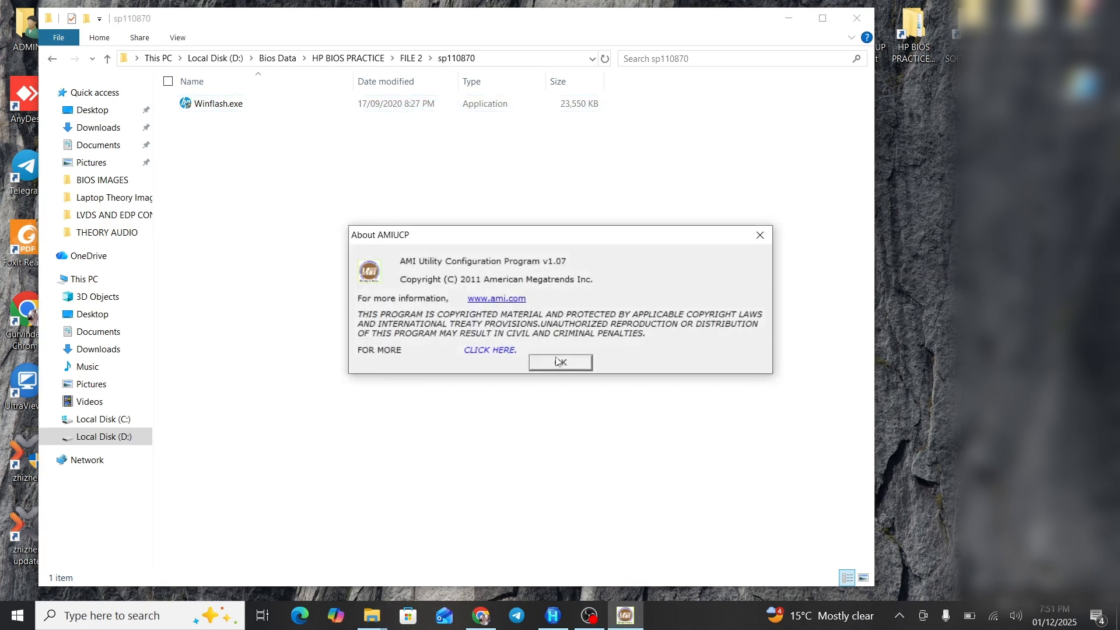
- Dismiss the AMIUCP About notice and start opening an executable, browsing to the Bios Data folder on Local Disk (D:)
{"action": "left_click", "coordinate": [559, 362]}
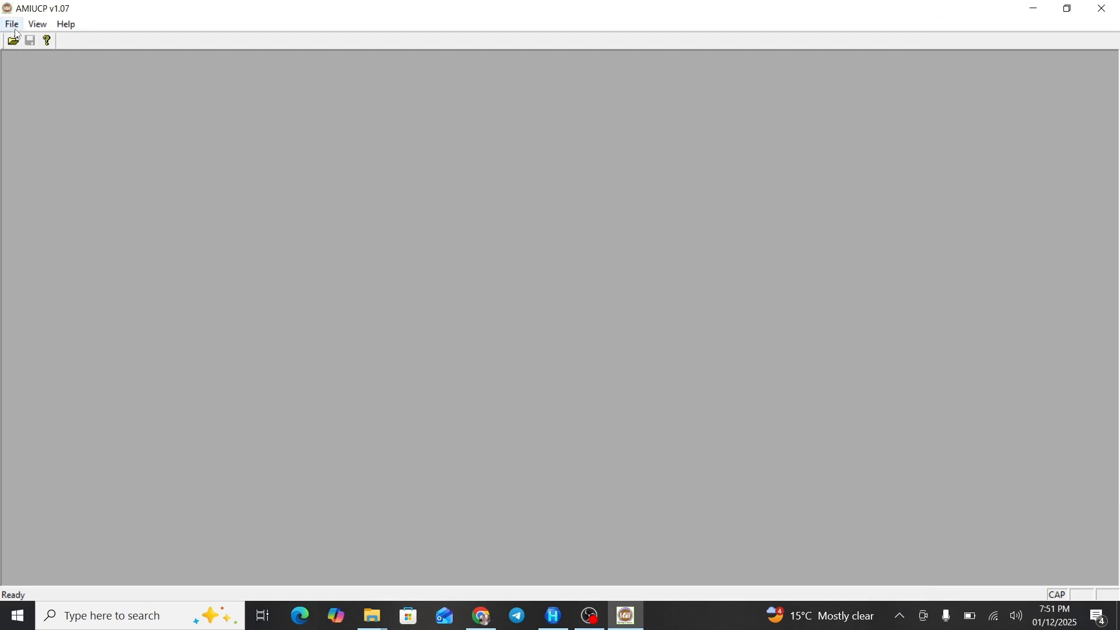
{"action": "left_click", "coordinate": [15, 29]}
{"action": "left_click", "coordinate": [35, 42]}
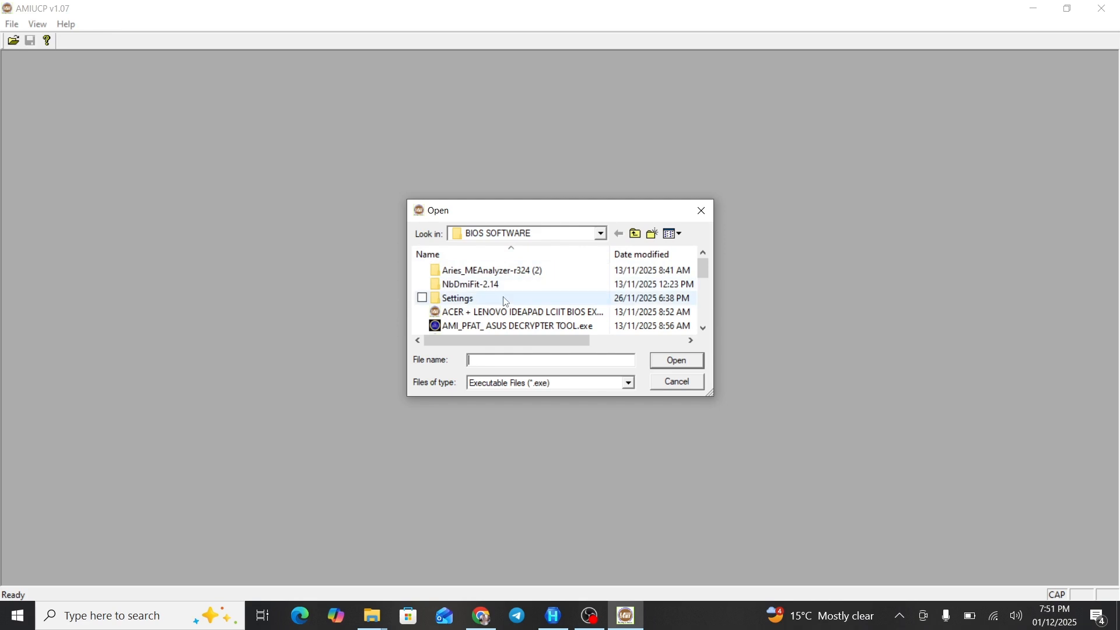
{"action": "left_click", "coordinate": [601, 234]}
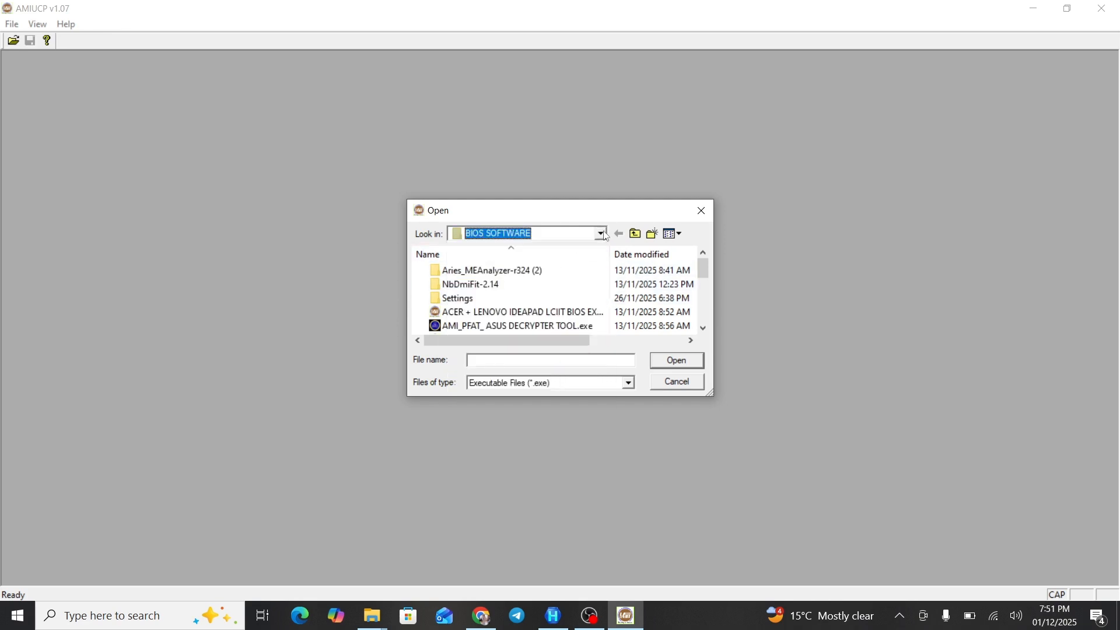
{"action": "left_click", "coordinate": [606, 239]}
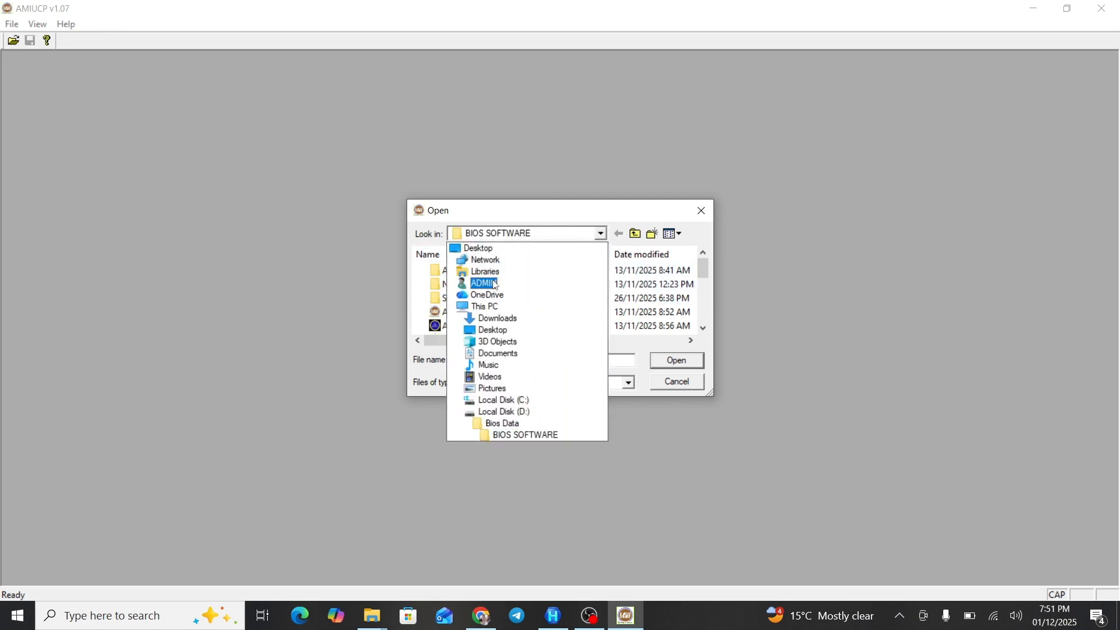
{"action": "left_click", "coordinate": [503, 412]}
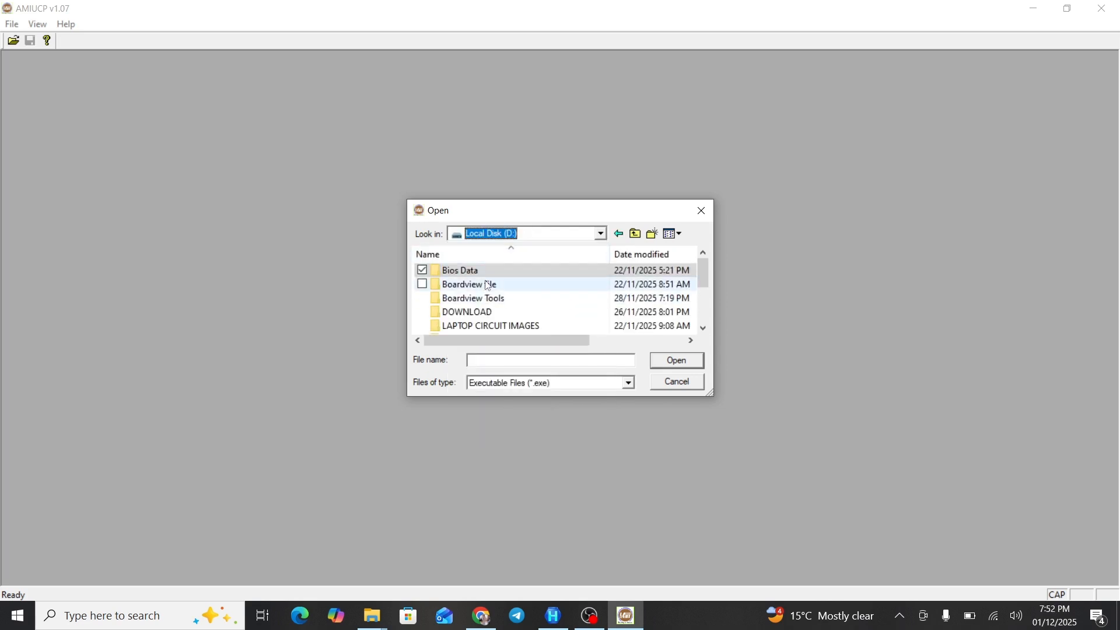
{"action": "double_click", "coordinate": [469, 271]}
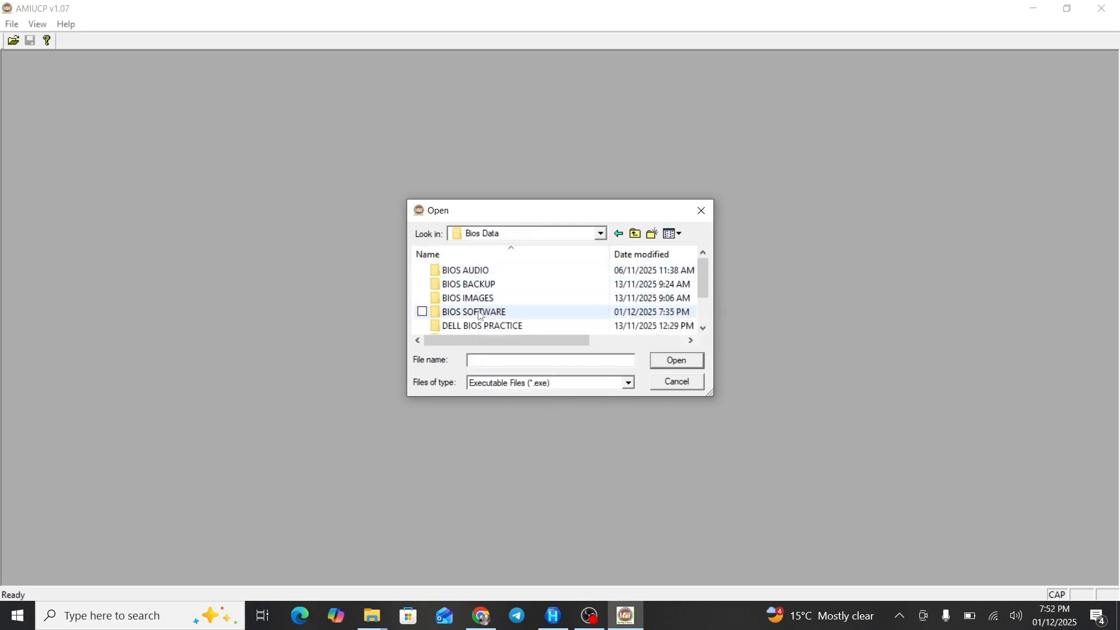
- Open Winflash.exe from the HP BIOS PRACTICE, FILE 2, sp110870 folder
{"action": "left_click", "coordinate": [703, 328]}
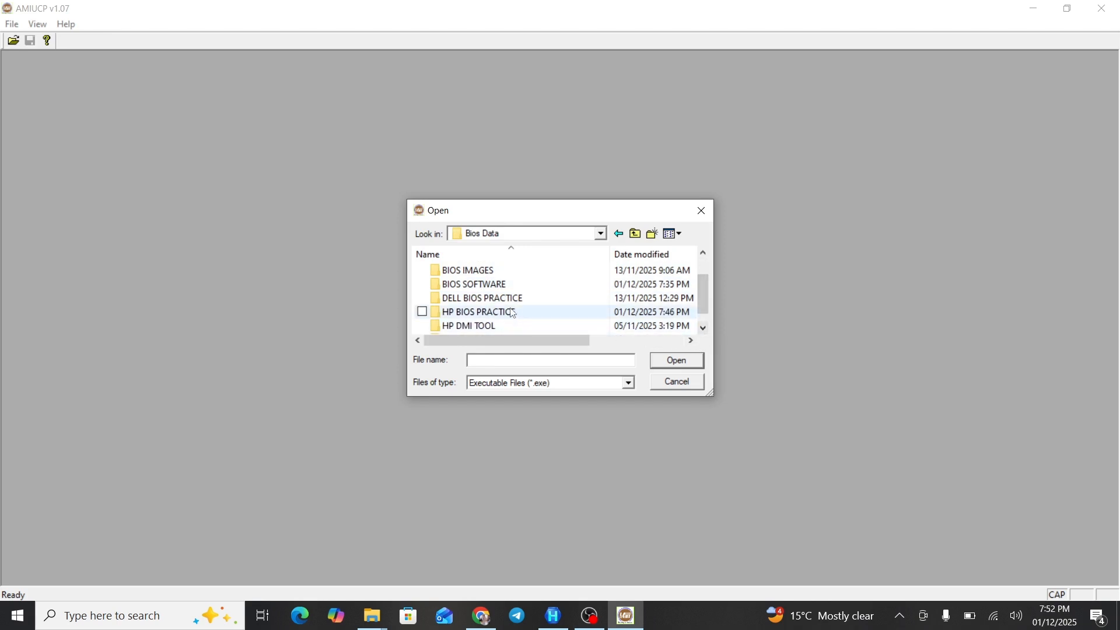
{"action": "double_click", "coordinate": [512, 312]}
{"action": "double_click", "coordinate": [499, 301]}
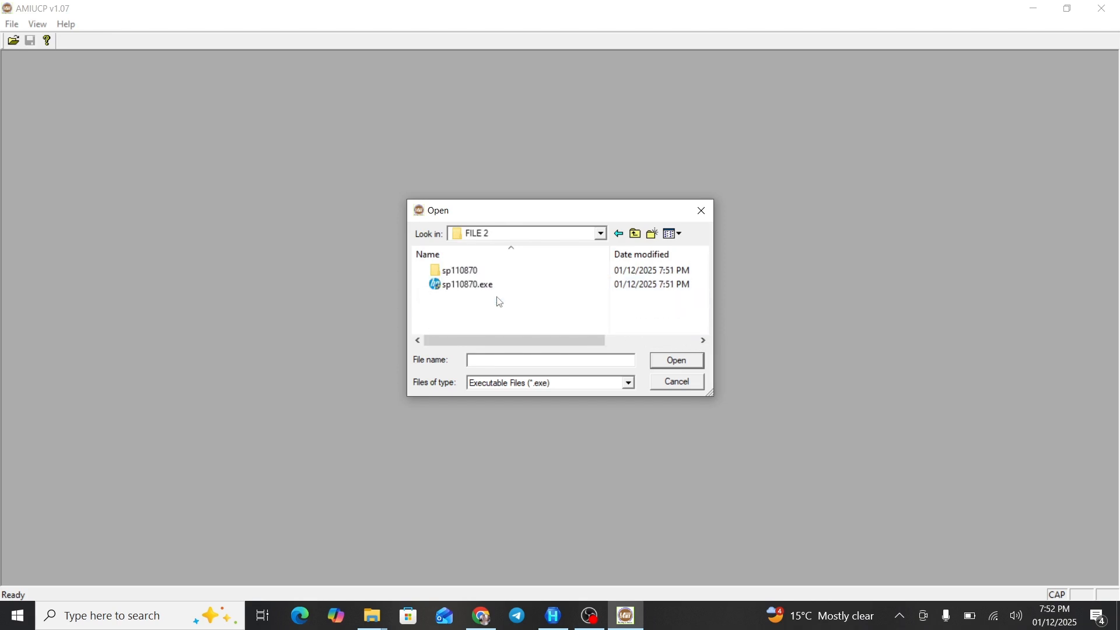
{"action": "double_click", "coordinate": [499, 273]}
{"action": "left_click", "coordinate": [495, 274]}
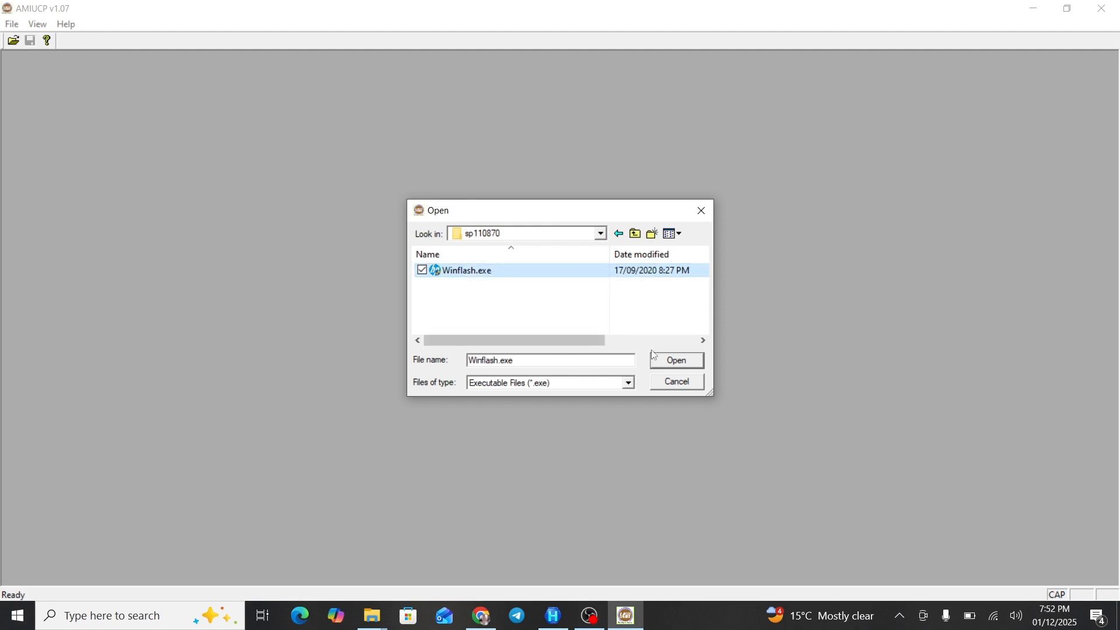
{"action": "left_click", "coordinate": [669, 361]}
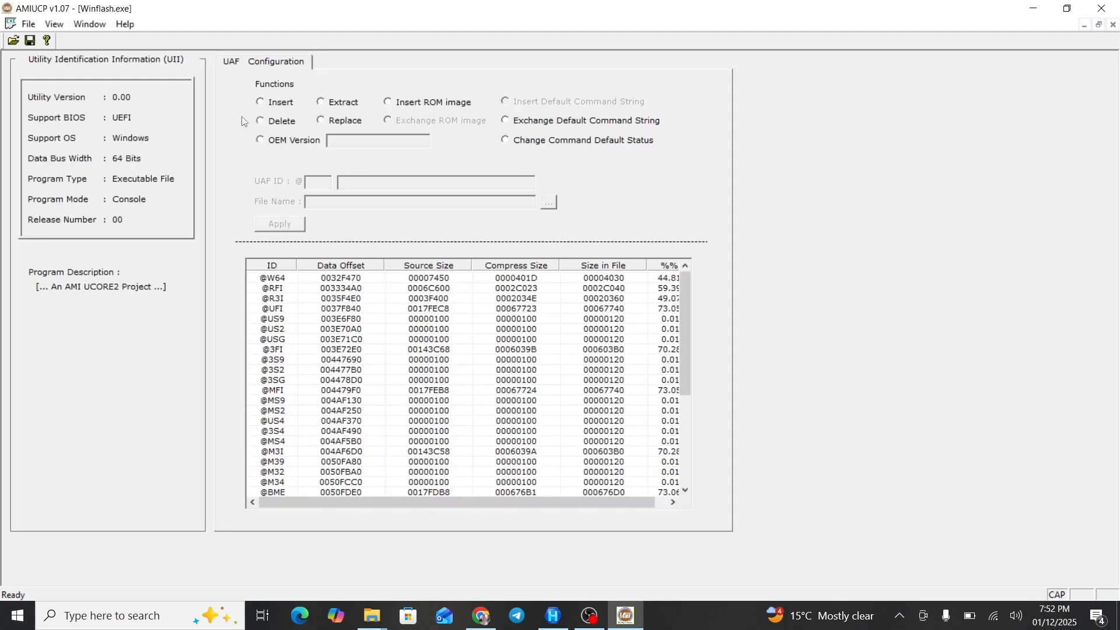
{"action": "left_click", "coordinate": [330, 105]}
{"action": "scroll", "coordinate": [319, 406], "scroll_direction": "down", "scroll_amount": 5}
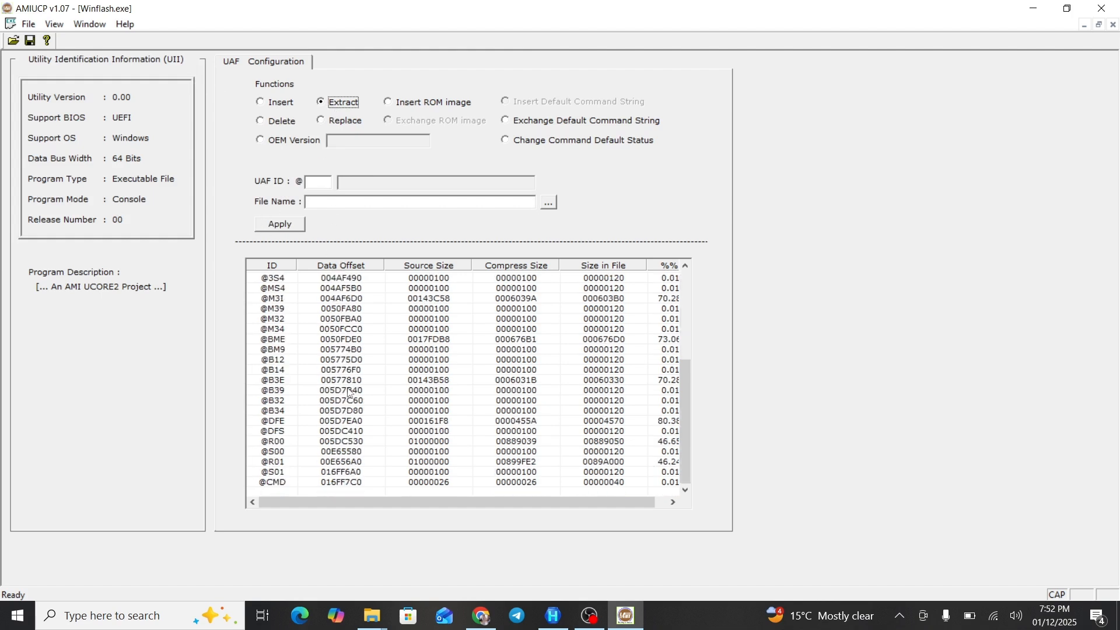
{"action": "left_click", "coordinate": [425, 464]}
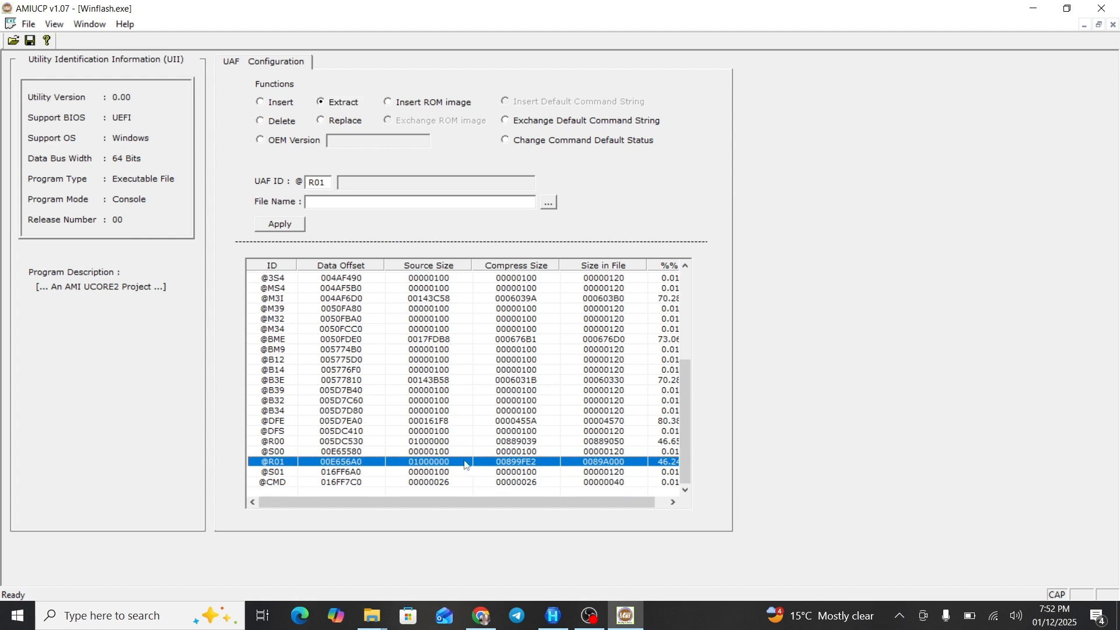
{"action": "left_click_drag", "start_coordinate": [603, 501], "coordinate": [660, 496]}
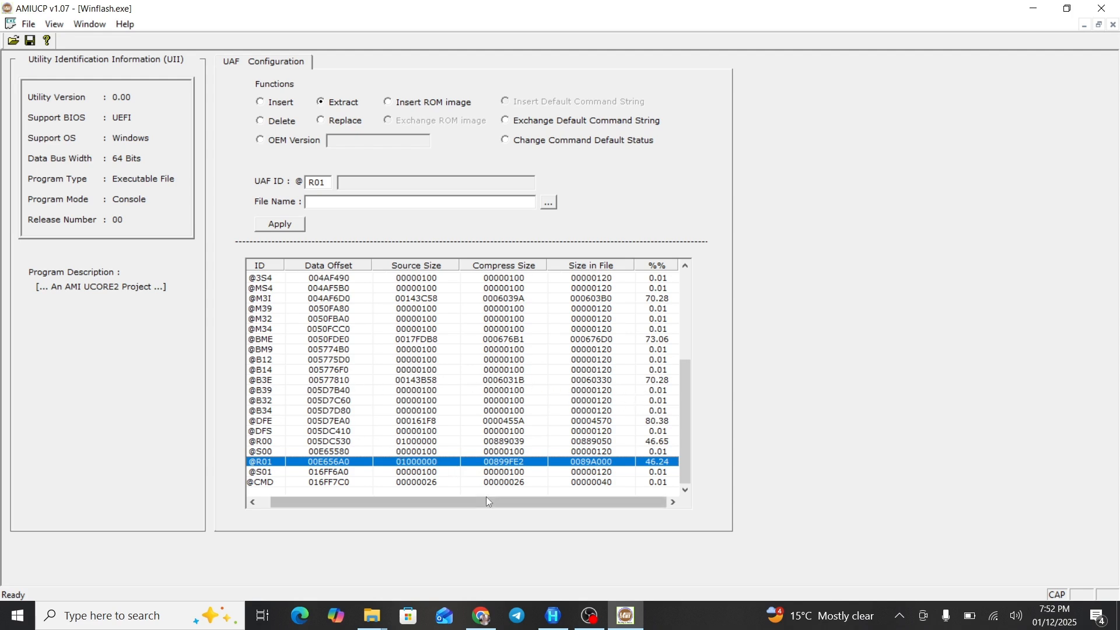
{"action": "left_click_drag", "start_coordinate": [465, 503], "coordinate": [434, 498]}
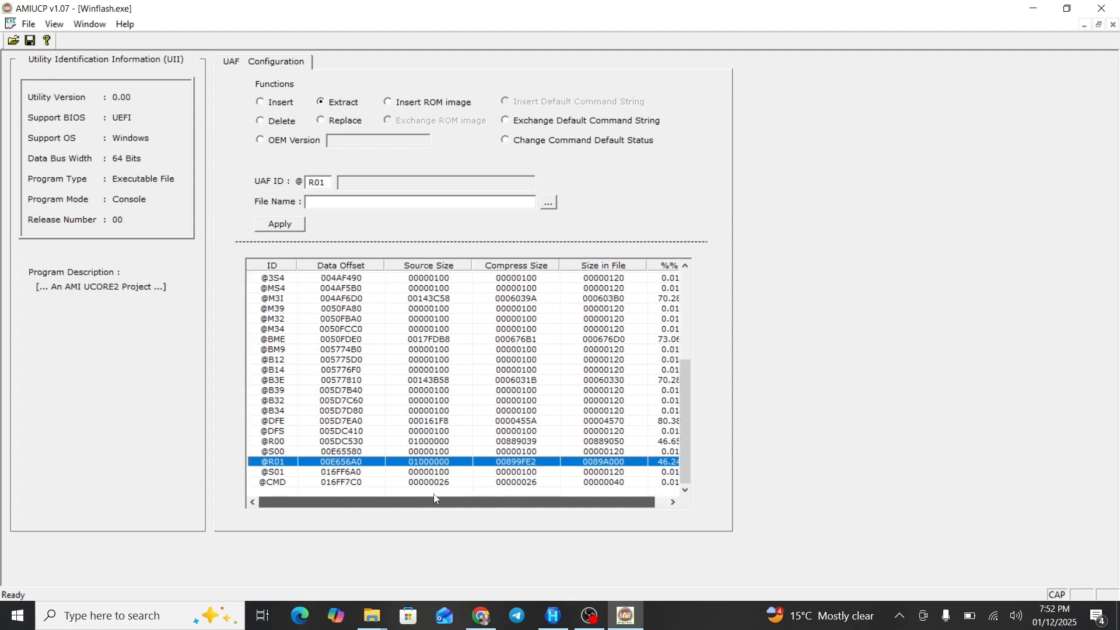
{"action": "left_click", "coordinate": [274, 442]}
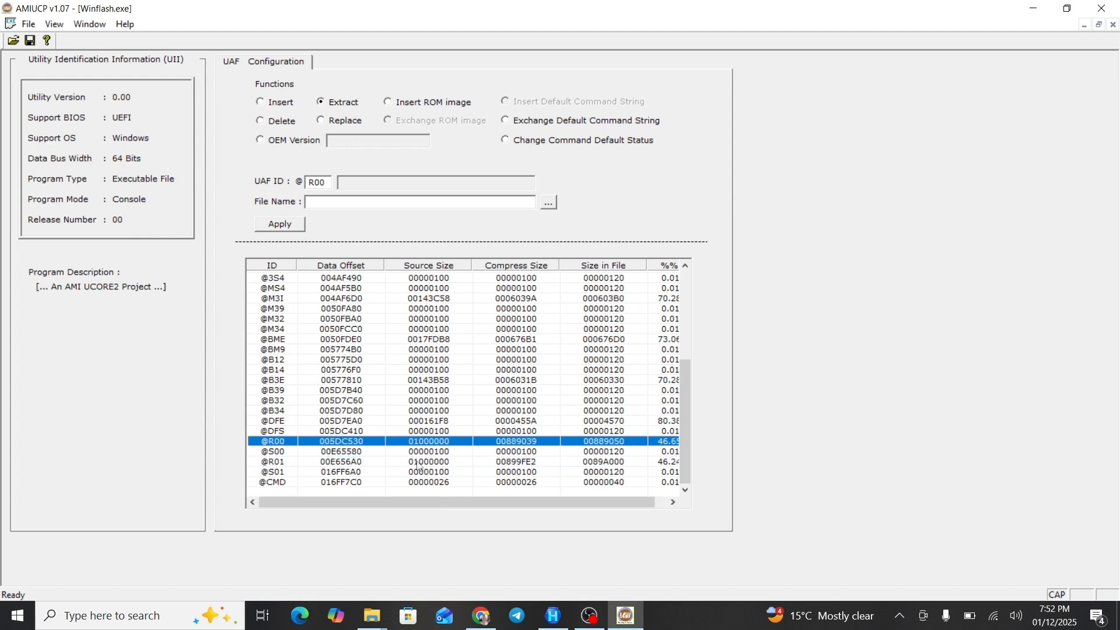
{"action": "left_click", "coordinate": [361, 463]}
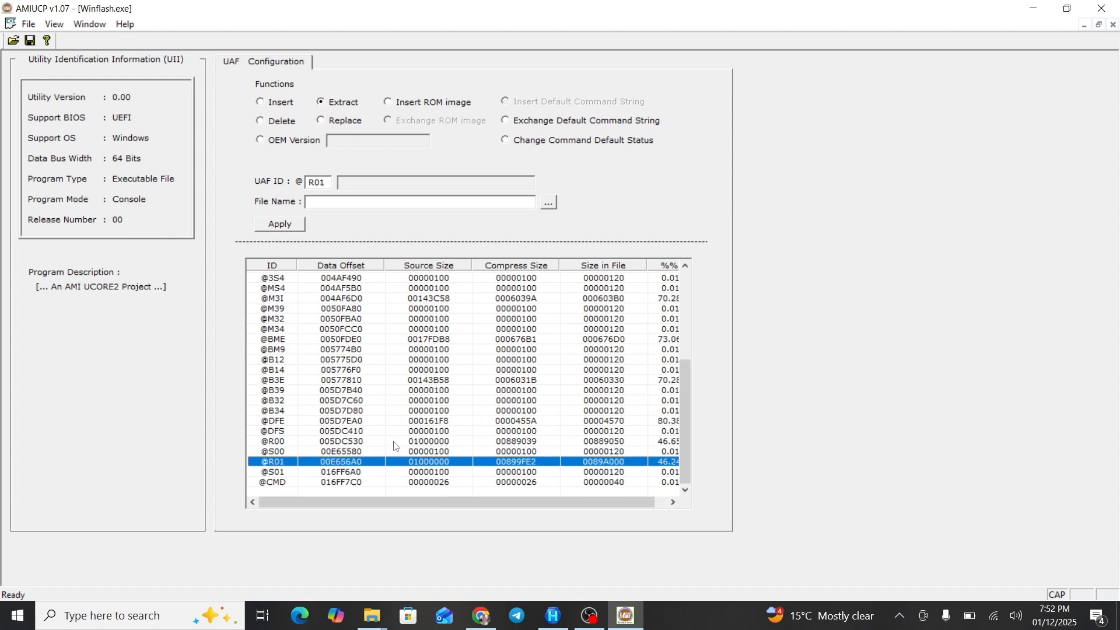
{"action": "left_click", "coordinate": [395, 443]}
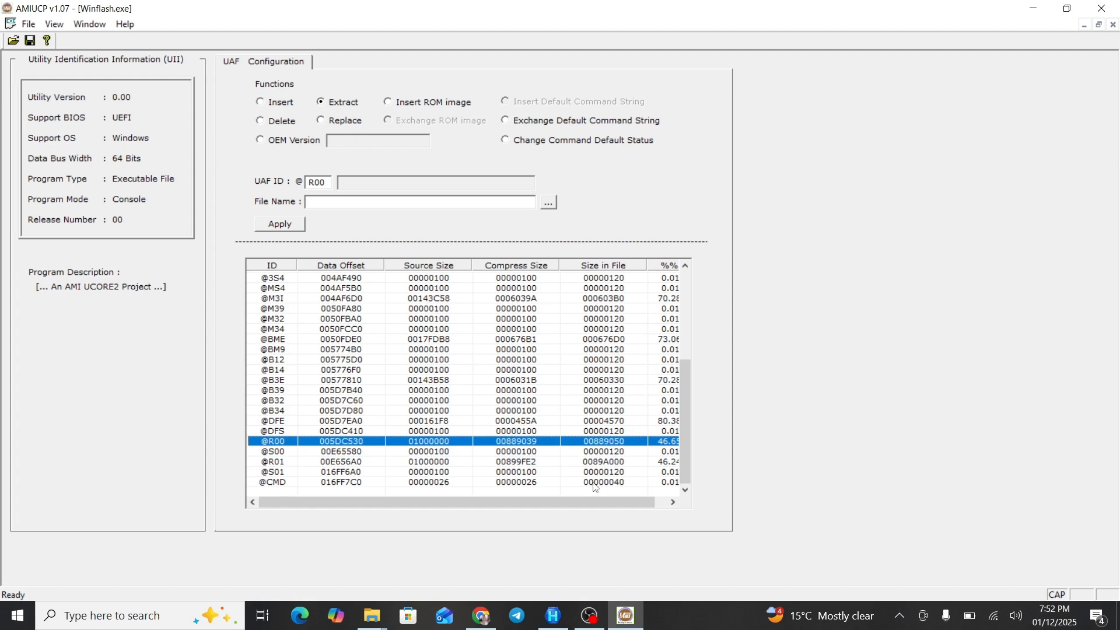
{"action": "left_click_drag", "start_coordinate": [586, 502], "coordinate": [610, 495]}
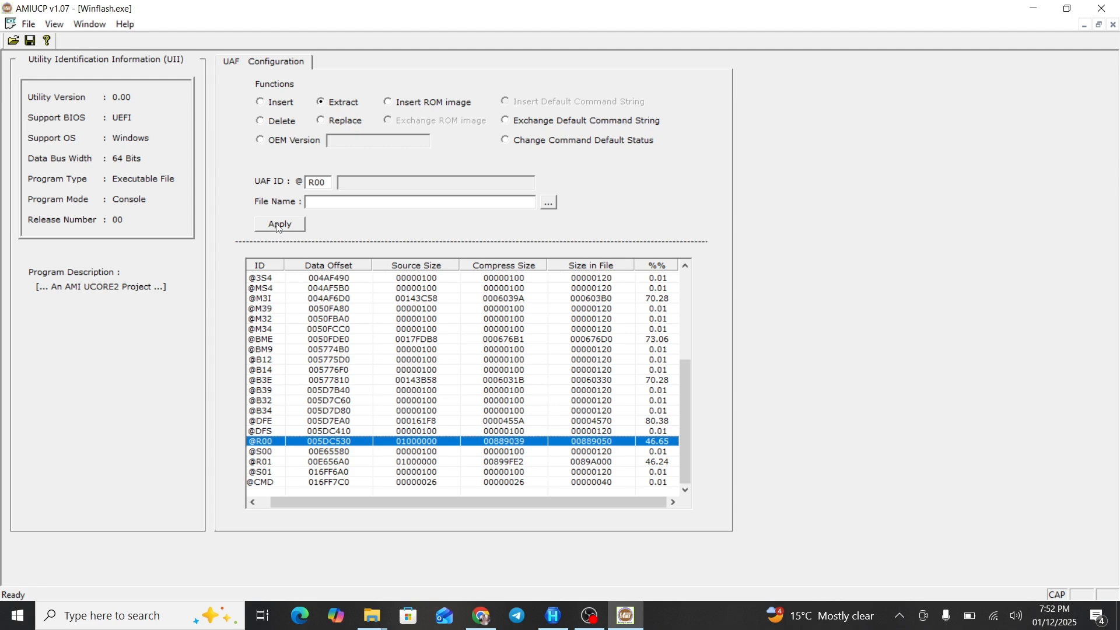
{"action": "left_click", "coordinate": [343, 463]}
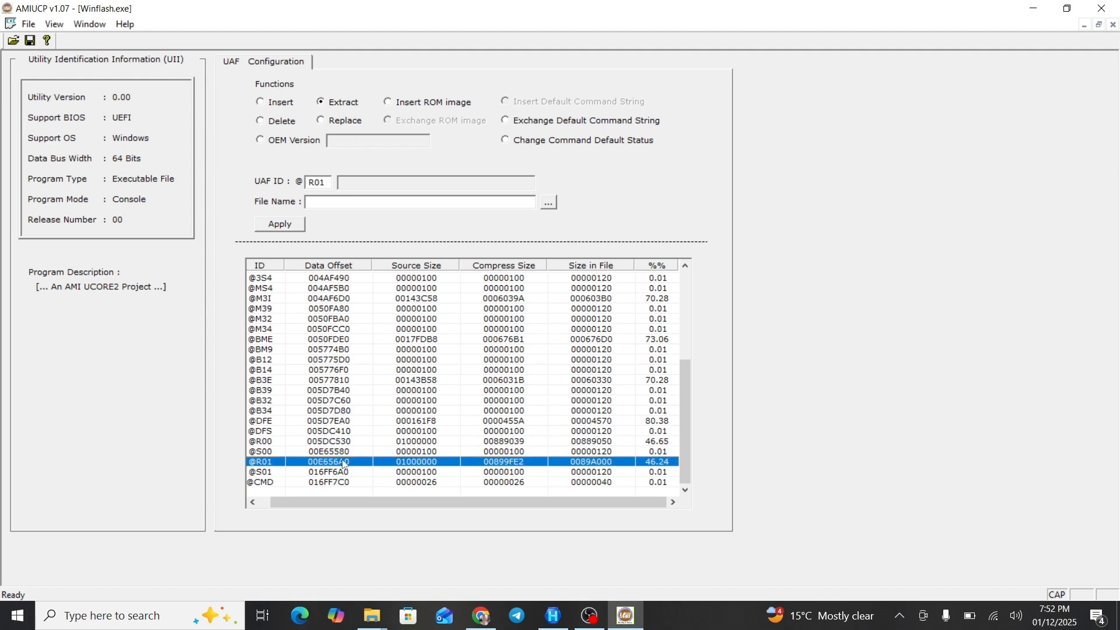
{"action": "left_click", "coordinate": [307, 443]}
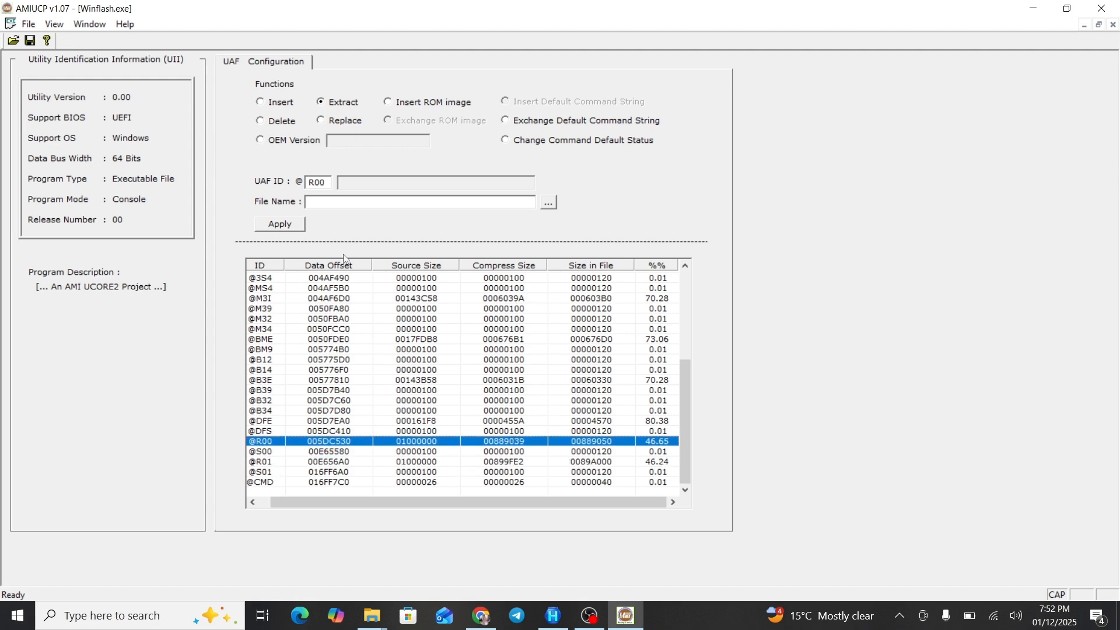
{"action": "left_click", "coordinate": [292, 224]}
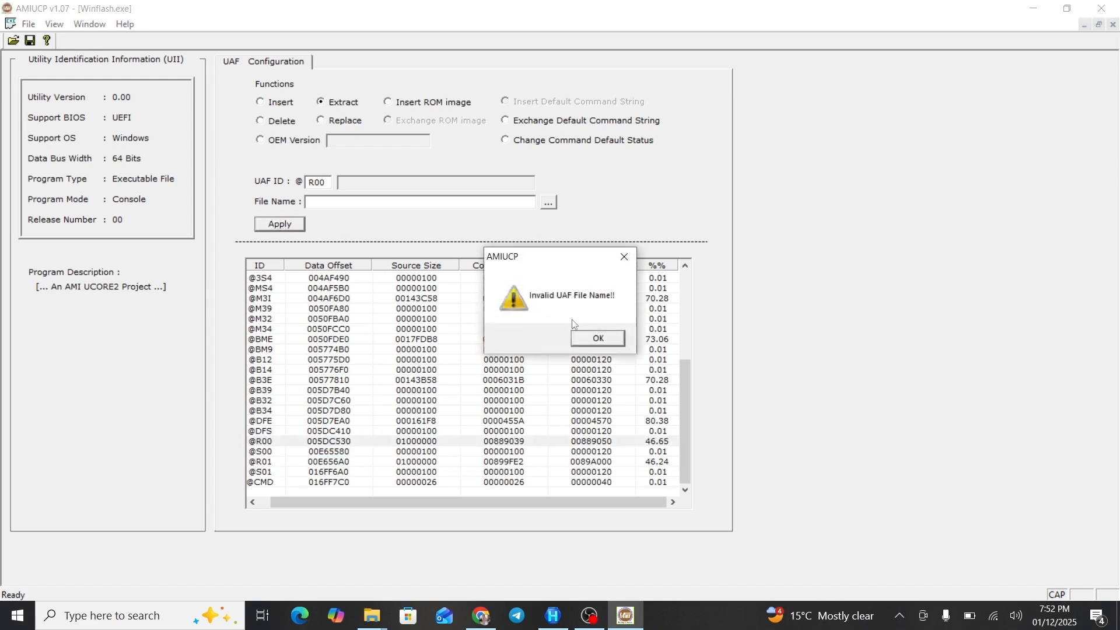
{"action": "left_click", "coordinate": [598, 342]}
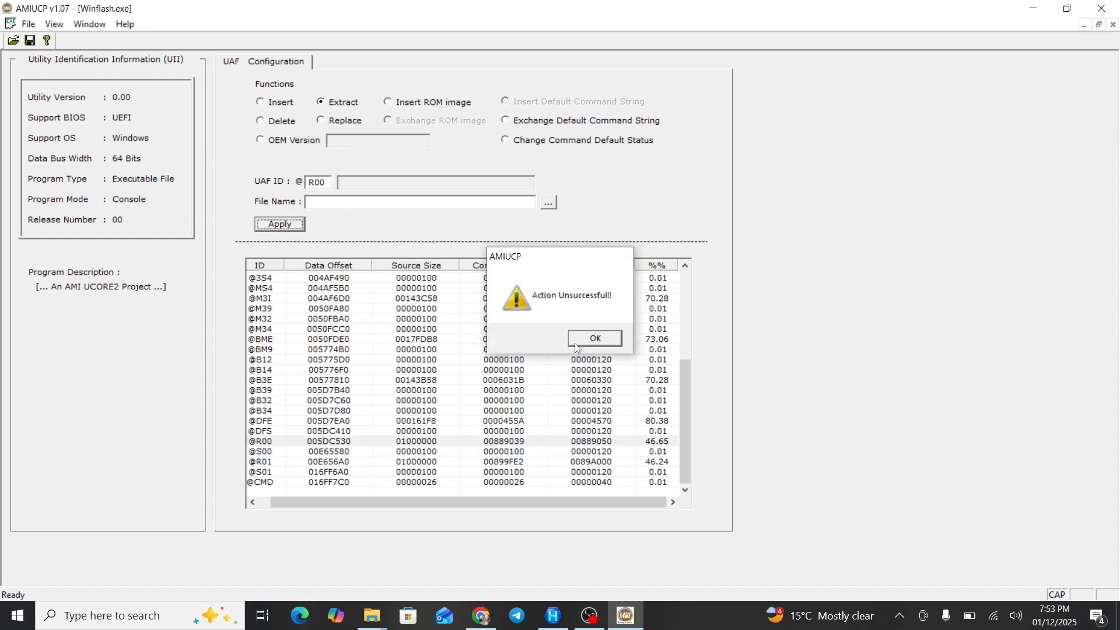
{"action": "left_click", "coordinate": [589, 340]}
{"action": "left_click", "coordinate": [331, 441]}
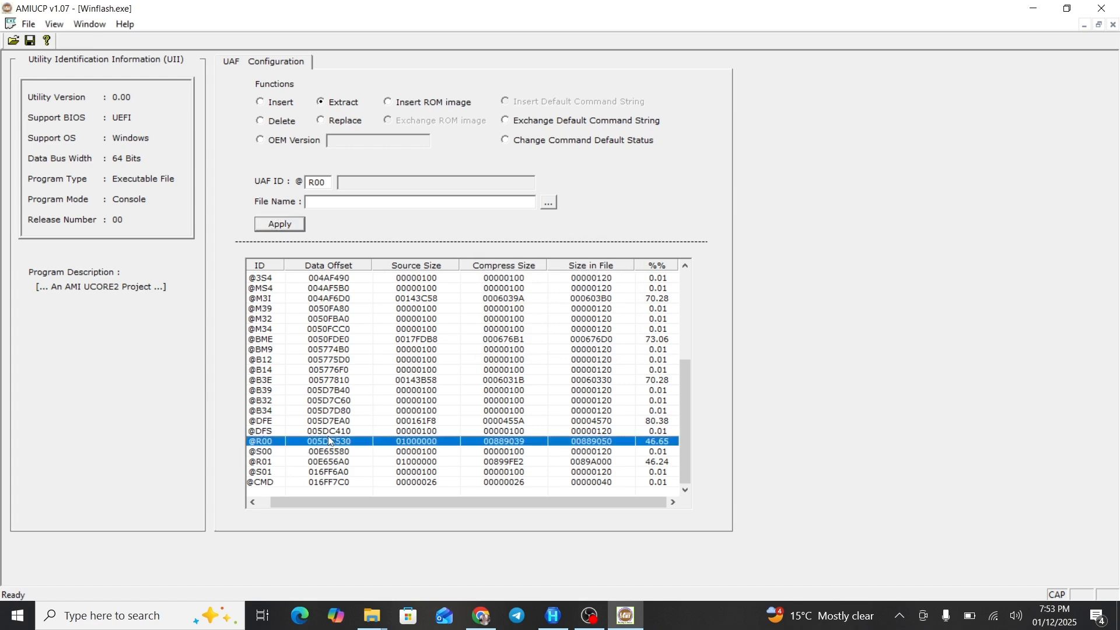
{"action": "left_click", "coordinate": [547, 201]}
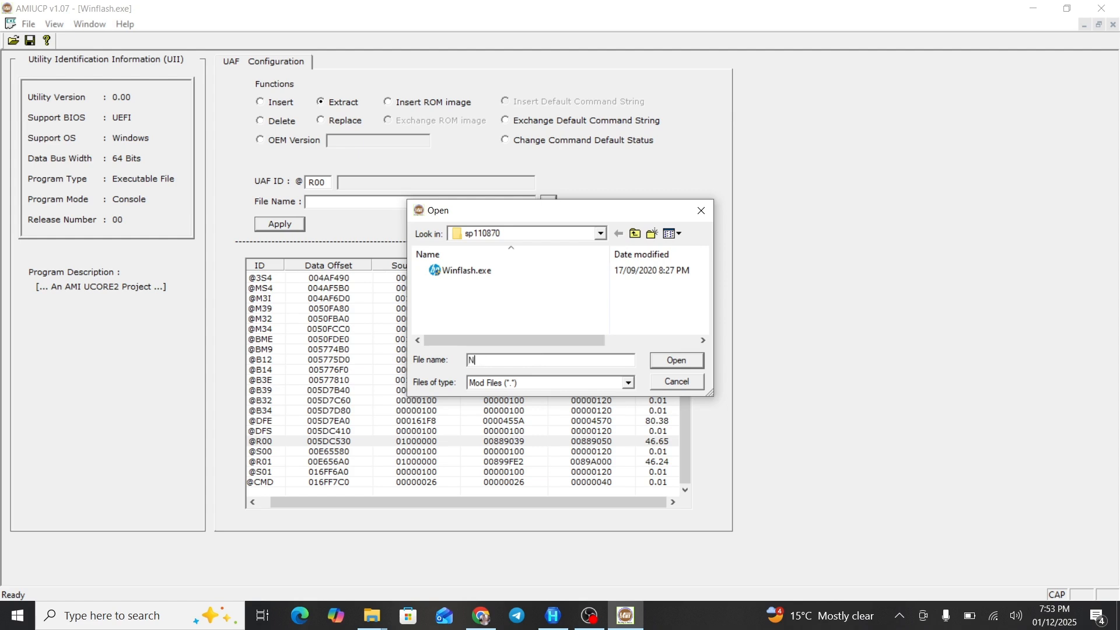
{"action": "type", "text": "NEW BIOS"}
{"action": "left_click", "coordinate": [677, 360]}
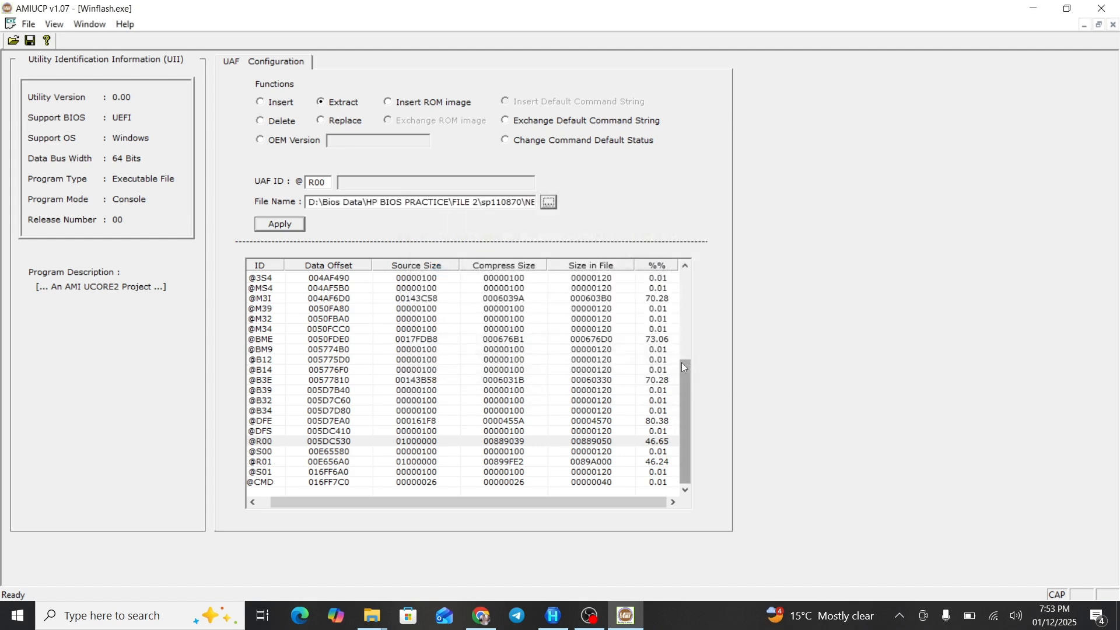
{"action": "left_click", "coordinate": [286, 227]}
{"action": "left_click", "coordinate": [580, 338]}
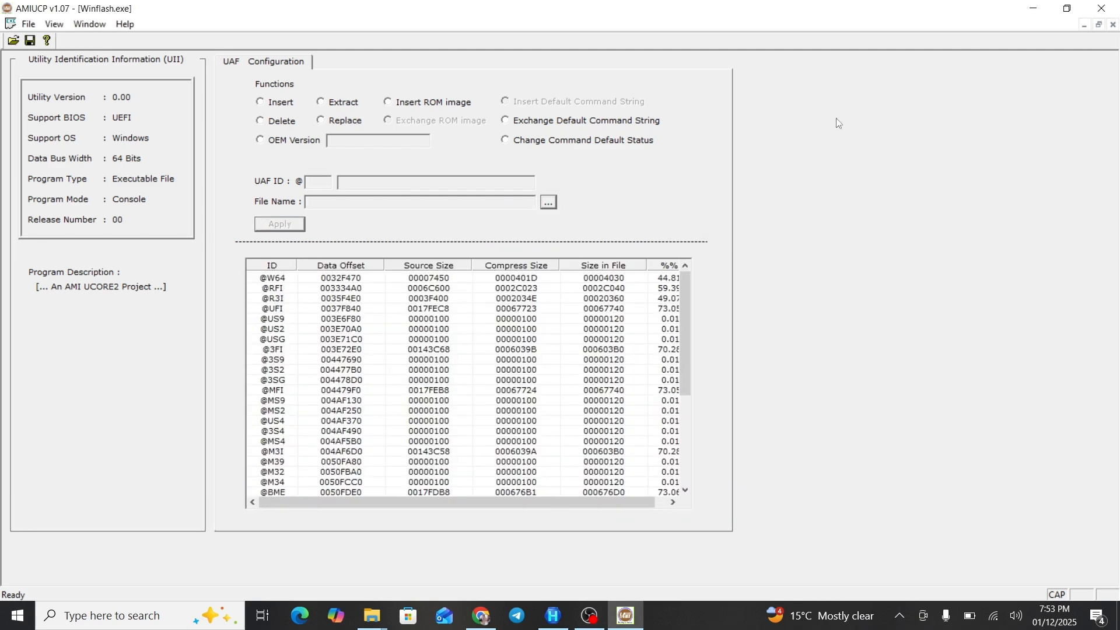
{"action": "scroll", "coordinate": [428, 416], "scroll_direction": "down", "scroll_amount": 5}
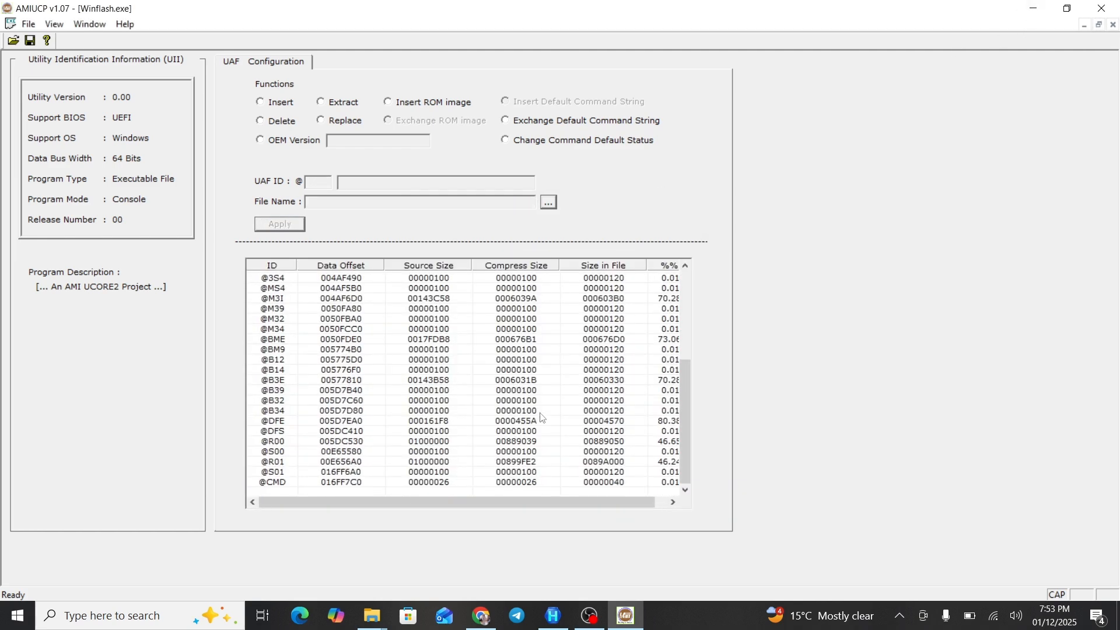
{"action": "left_click", "coordinate": [293, 461]}
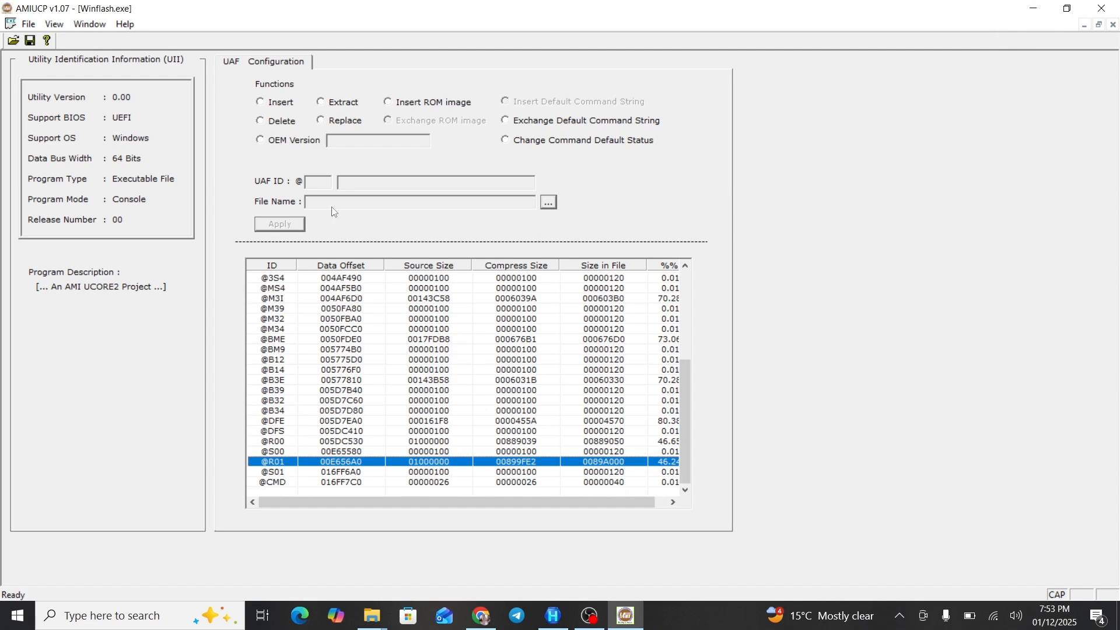
{"action": "left_click", "coordinate": [321, 102]}
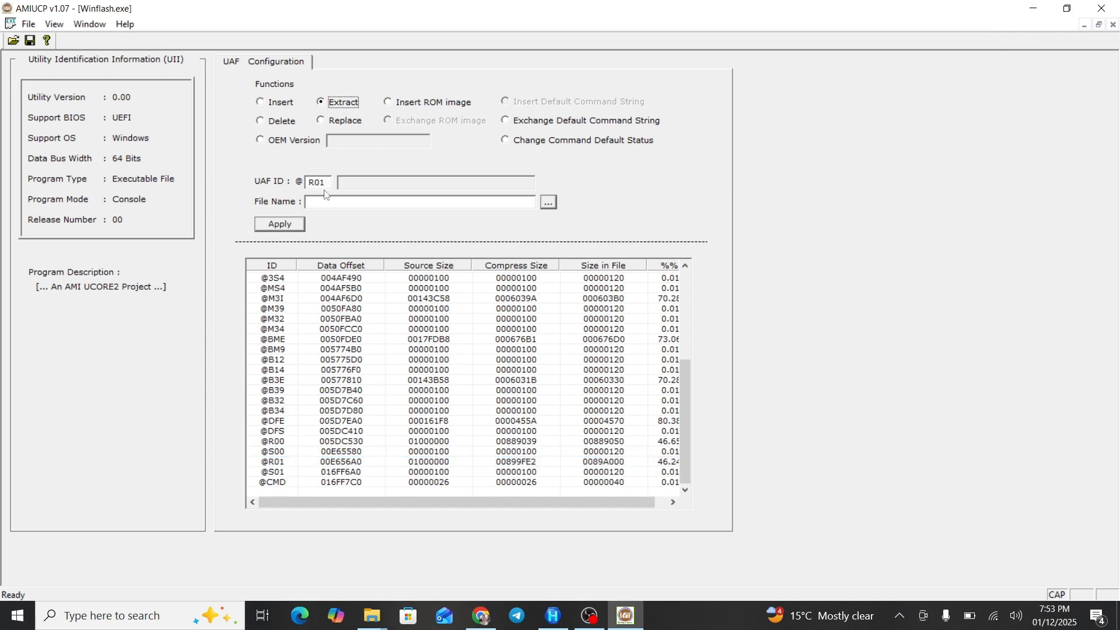
{"action": "left_click", "coordinate": [548, 202]}
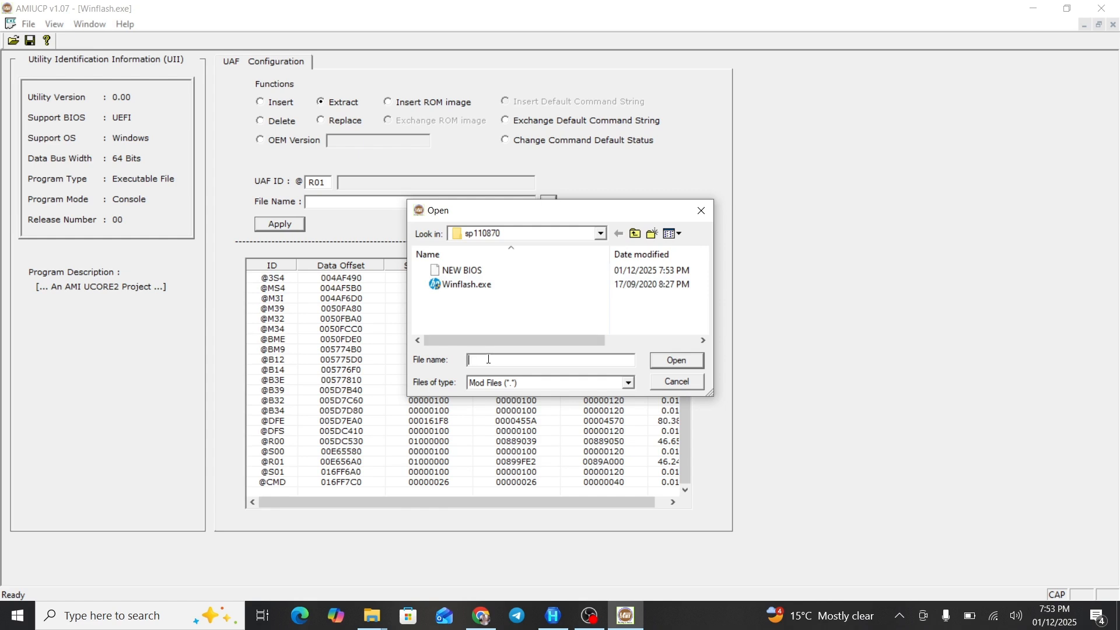
{"action": "type", "text": "NEW "}
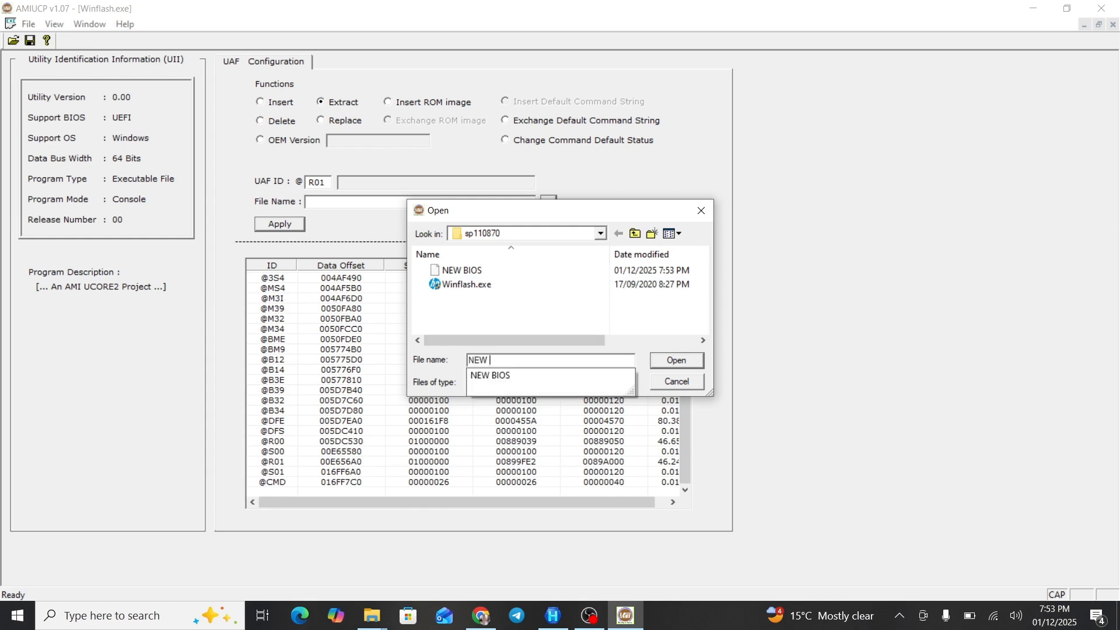
{"action": "type", "text": "BIOS "}
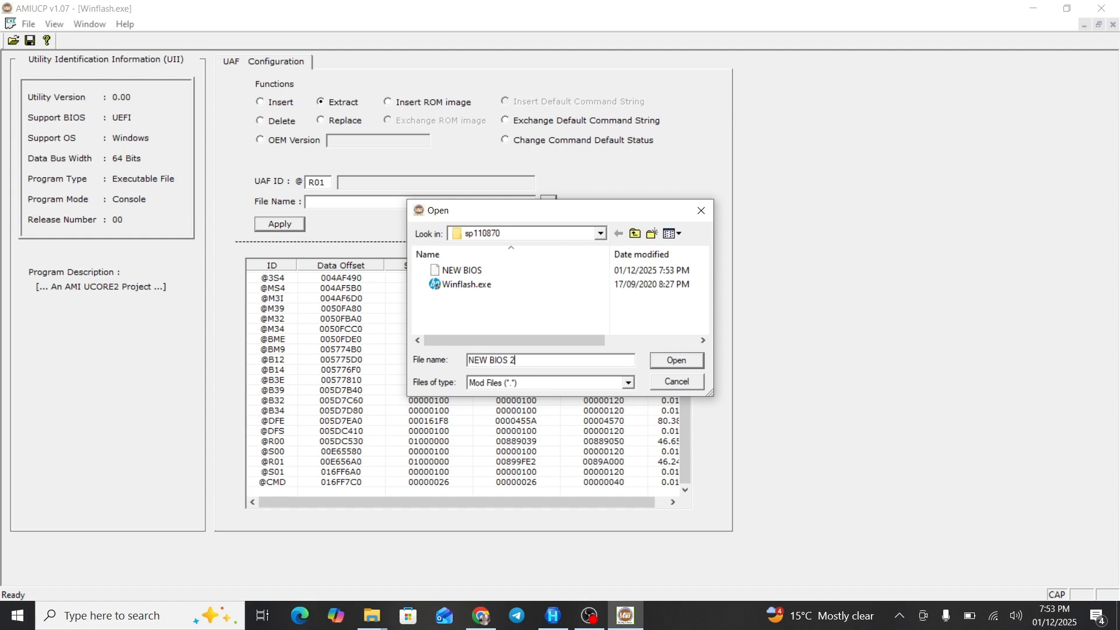
{"action": "type", "text": "2"}
{"action": "left_click", "coordinate": [665, 362]}
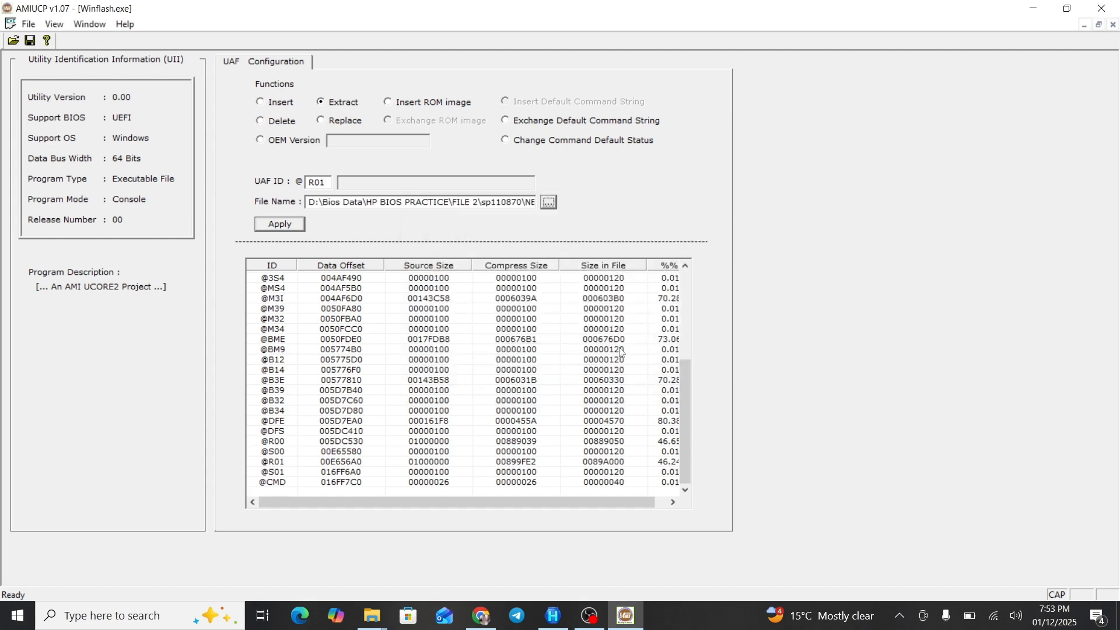
{"action": "left_click", "coordinate": [284, 225]}
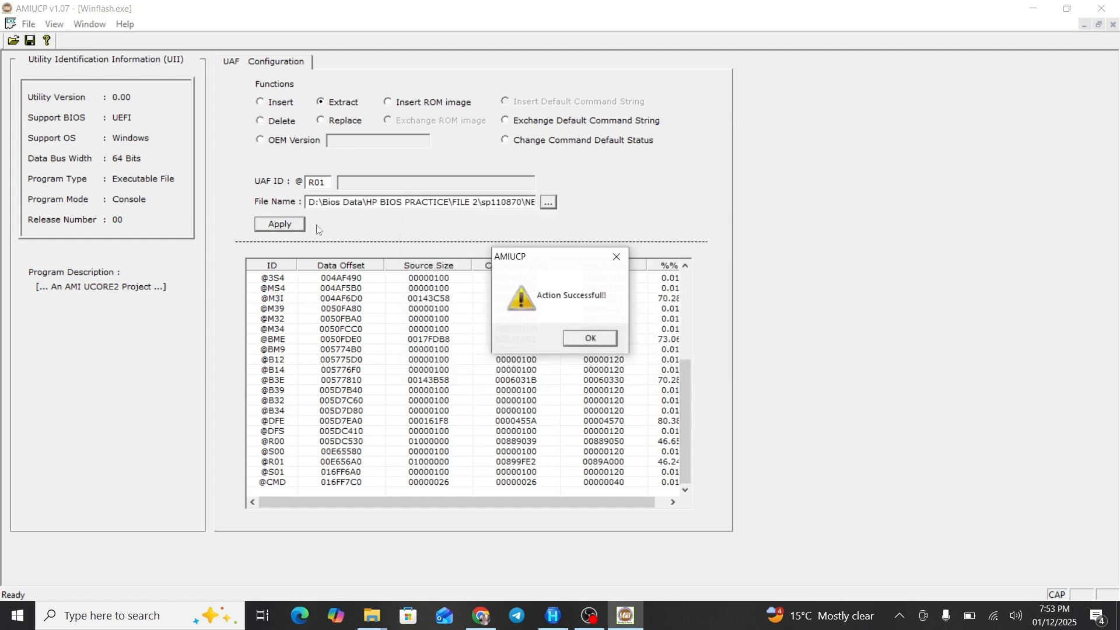
{"action": "left_click", "coordinate": [572, 339]}
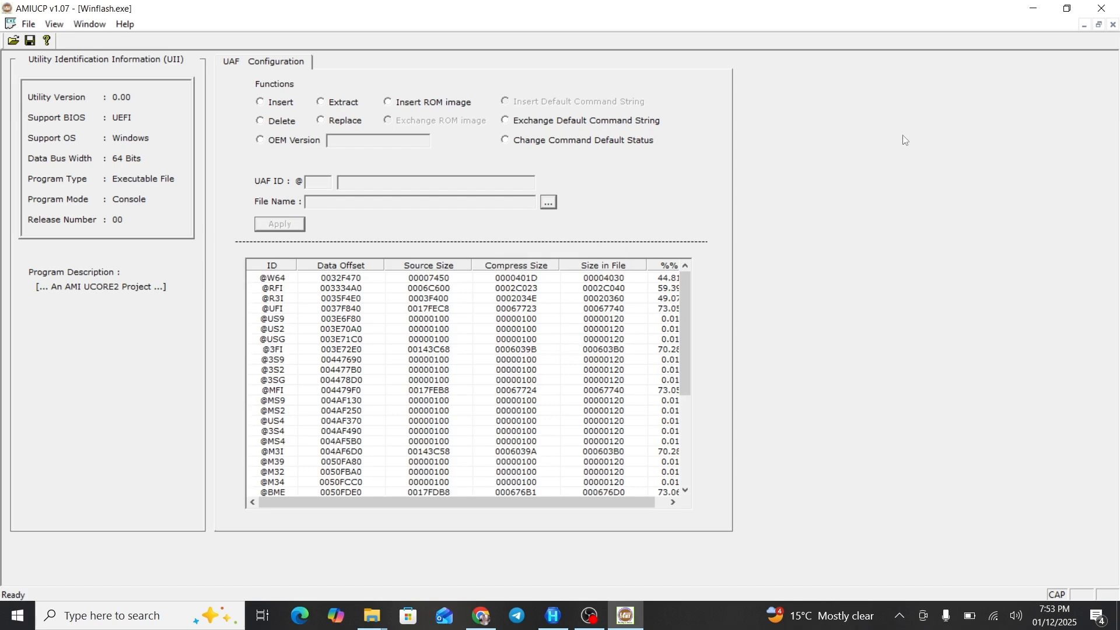
- Close AMIUCP and rename the extracted NEW BIOS file in the sp110870 folder to NEW BIOS.BIN
{"action": "left_click", "coordinate": [1102, 8]}
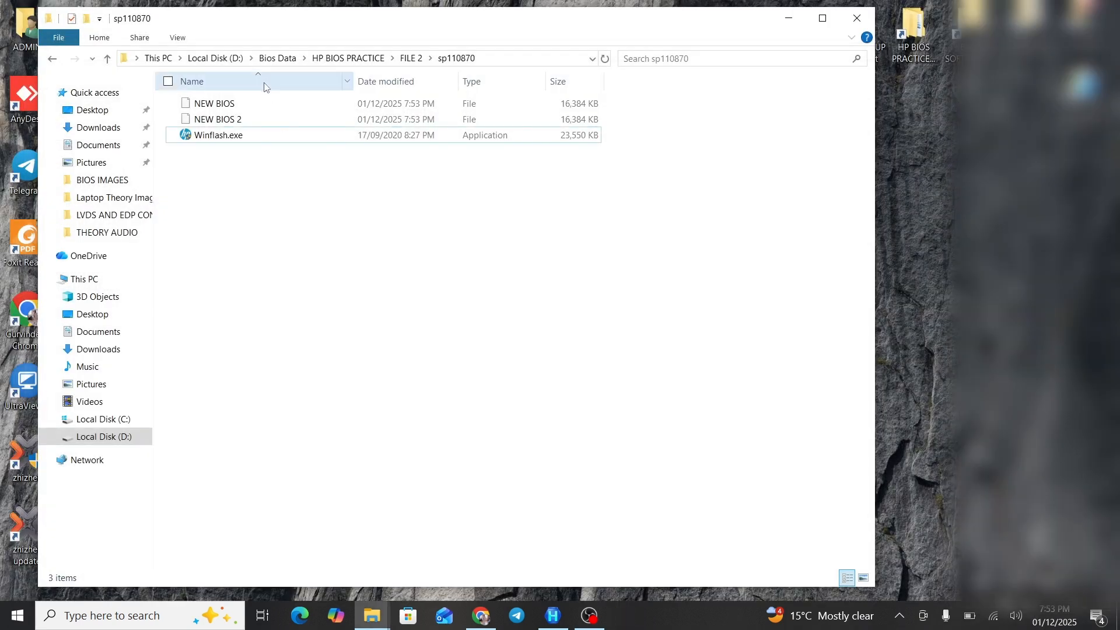
{"action": "left_click", "coordinate": [271, 111]}
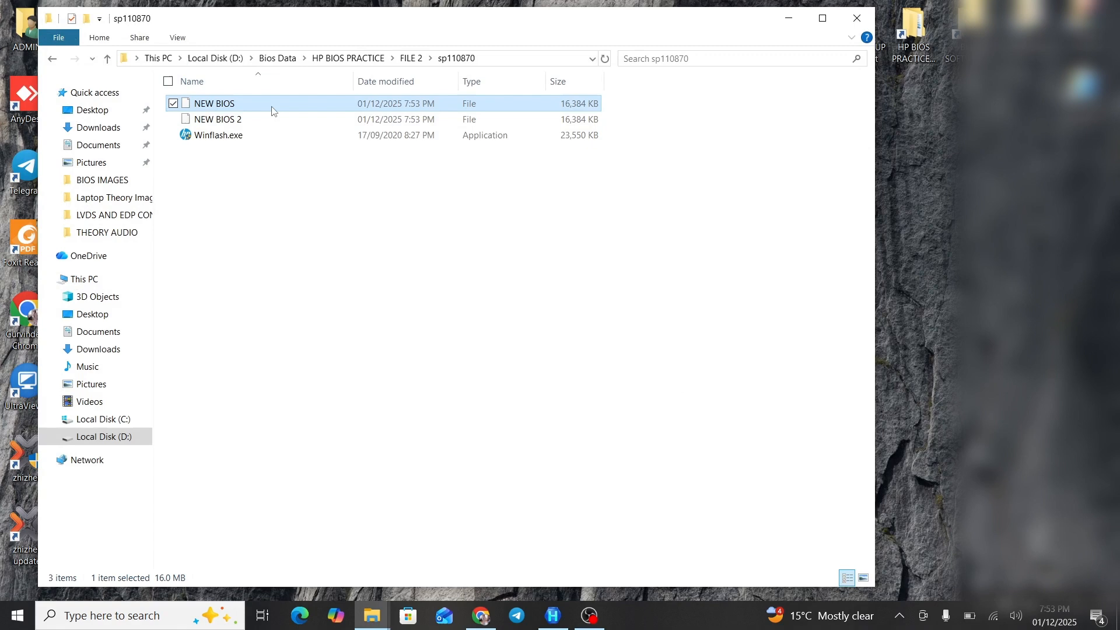
{"action": "right_click", "coordinate": [272, 108]}
{"action": "left_click", "coordinate": [148, 363]}
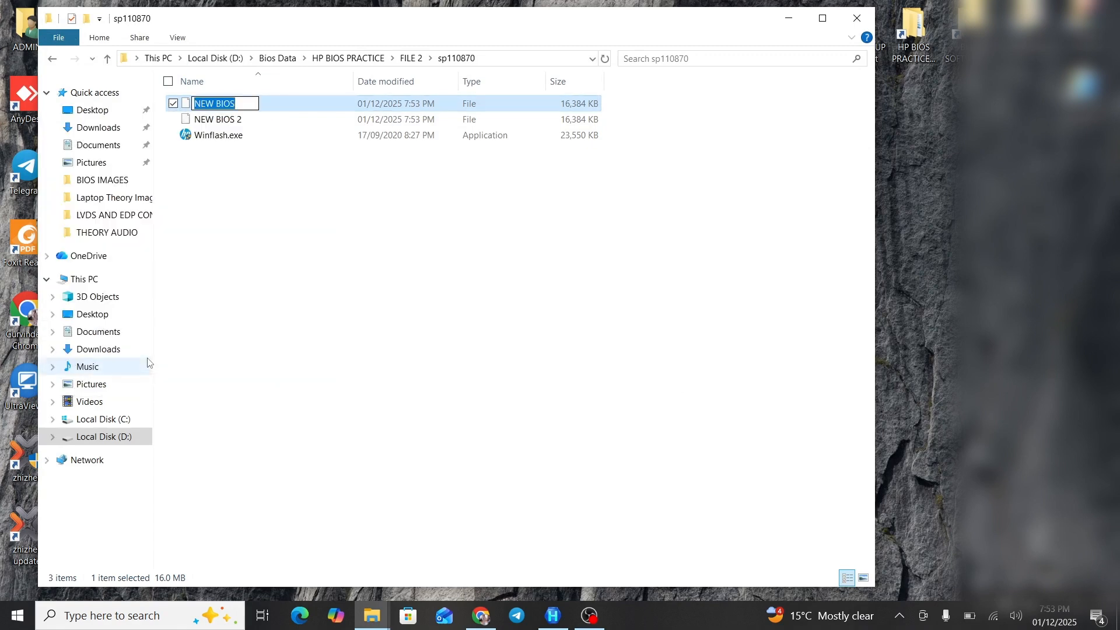
{"action": "key", "text": "End"}
{"action": "type", "text": ".BIN"}
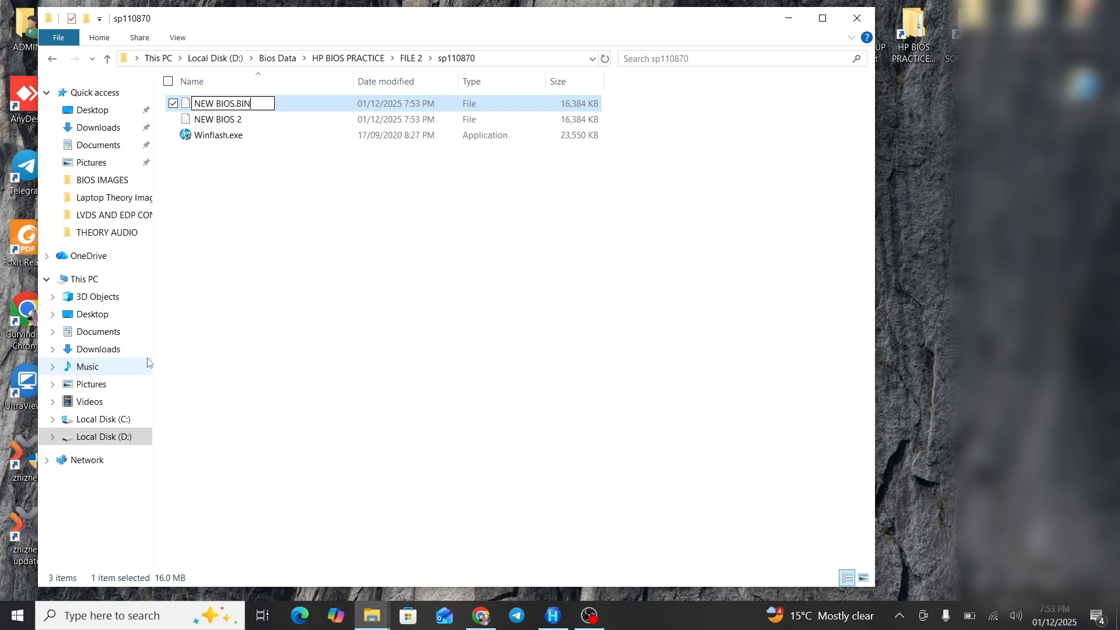
{"action": "key", "text": "Return"}
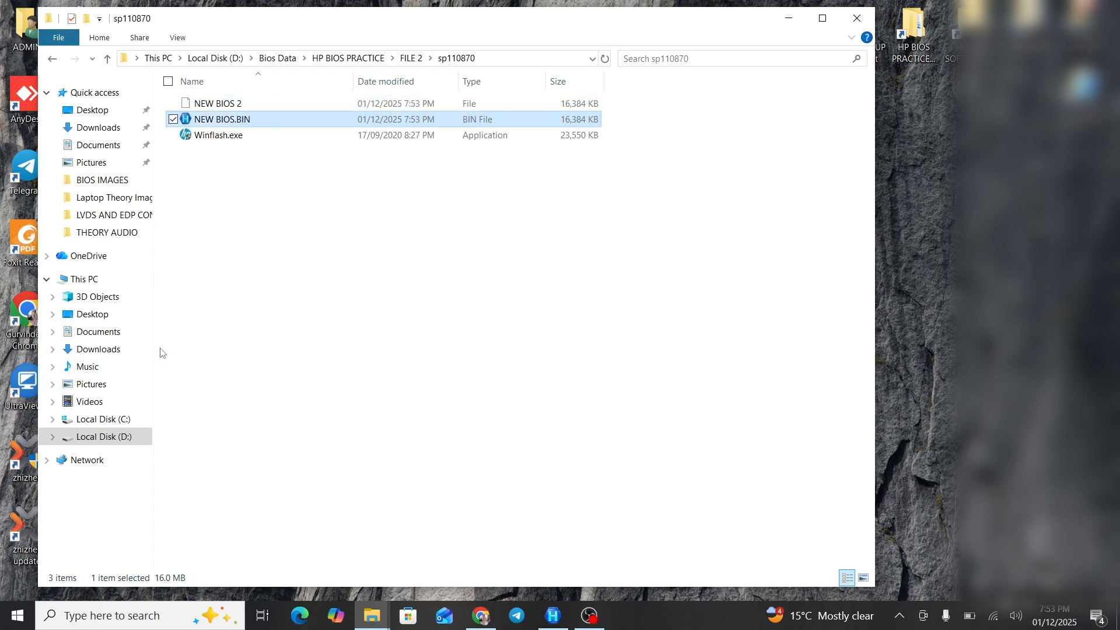
- Rename the extracted NEW BIOS 2 file to NEW BIOS 2.BIN
{"action": "left_click", "coordinate": [222, 103]}
{"action": "right_click", "coordinate": [239, 103]}
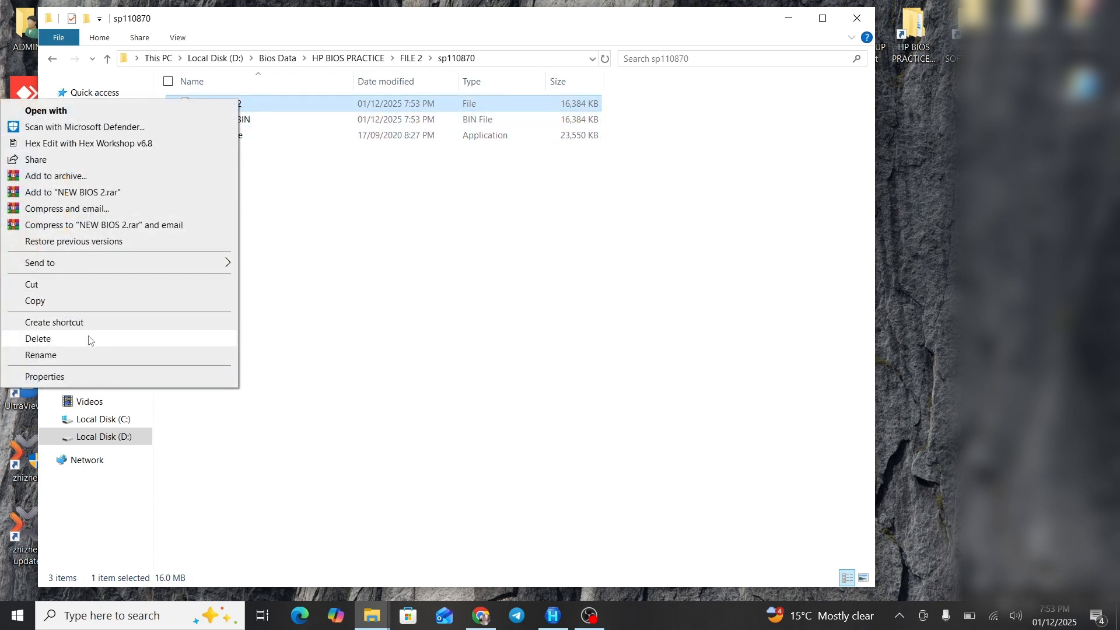
{"action": "left_click", "coordinate": [41, 355]}
{"action": "key", "text": "End"}
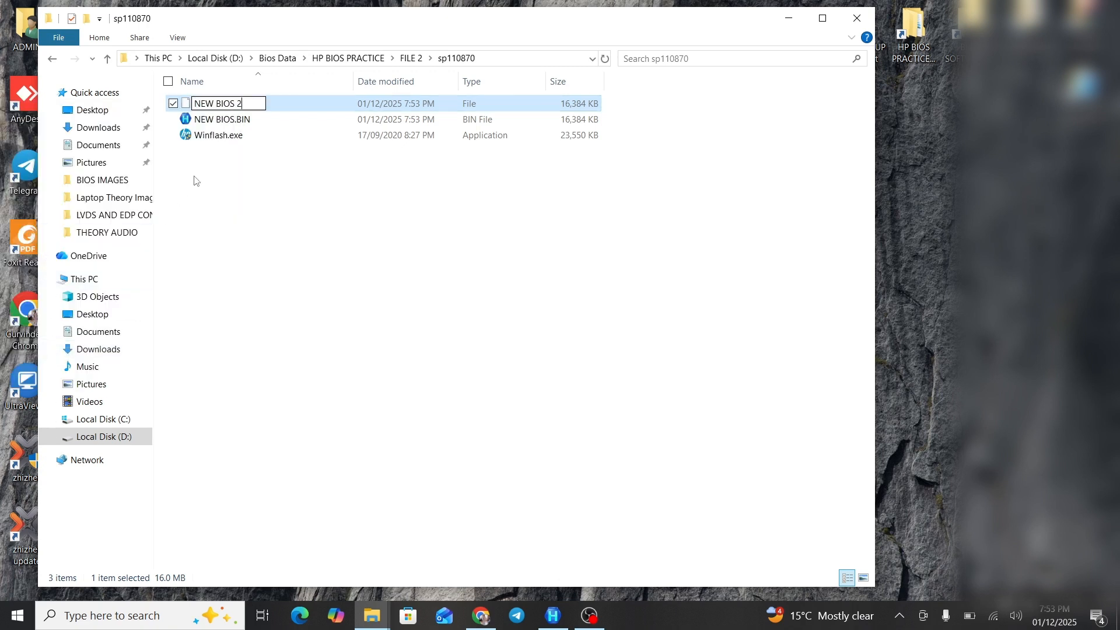
{"action": "type", "text": ".BIN"}
{"action": "key", "text": "Return"}
- Open NEW BIOS.BIN in Hex Workshop for a brief look and close the hex editor
{"action": "left_click", "coordinate": [236, 175]}
{"action": "double_click", "coordinate": [251, 121]}
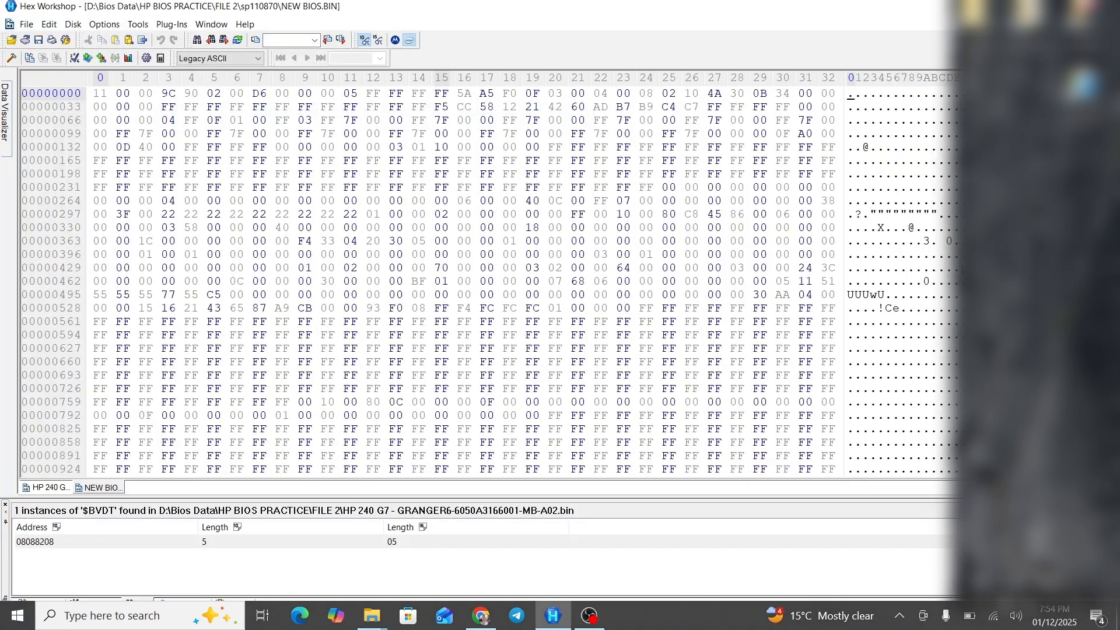
{"action": "left_click", "coordinate": [1106, 6]}
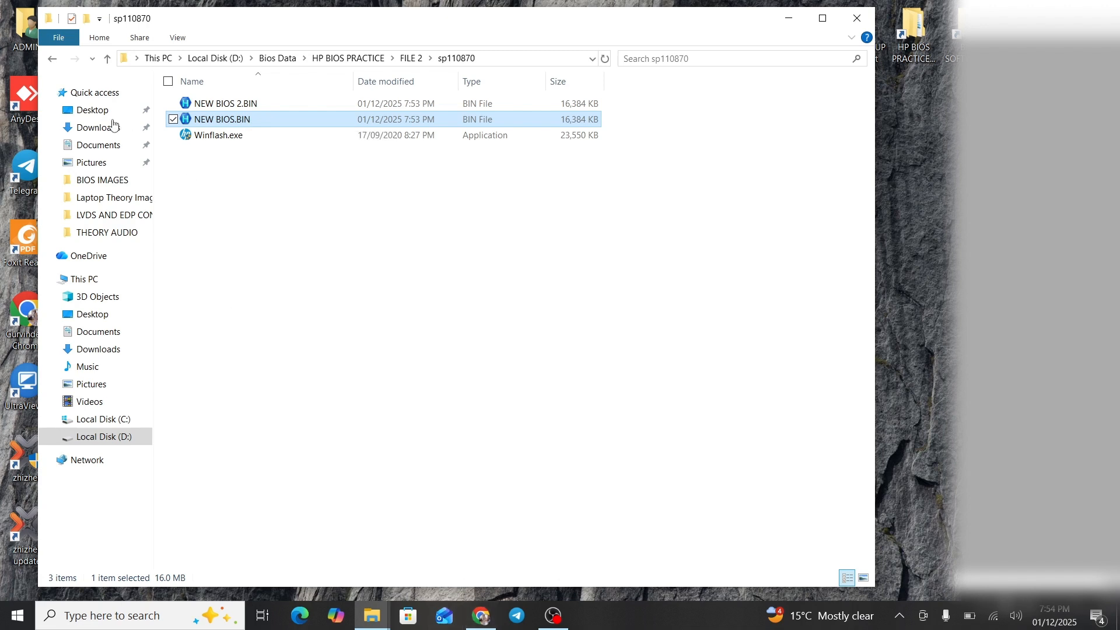
- Move NEW BIOS.BIN and NEW BIOS 2.BIN from the sp110870 folder into the parent FILE 2 folder
{"action": "left_click", "coordinate": [262, 105], "text": "ctrl"}
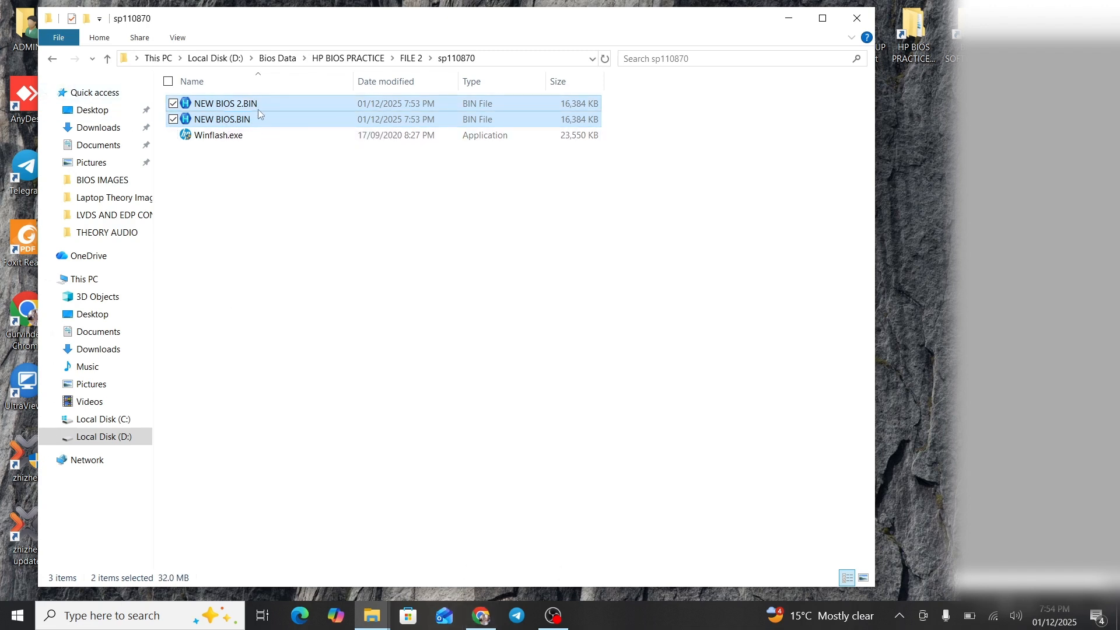
{"action": "key", "text": "alt+Left"}
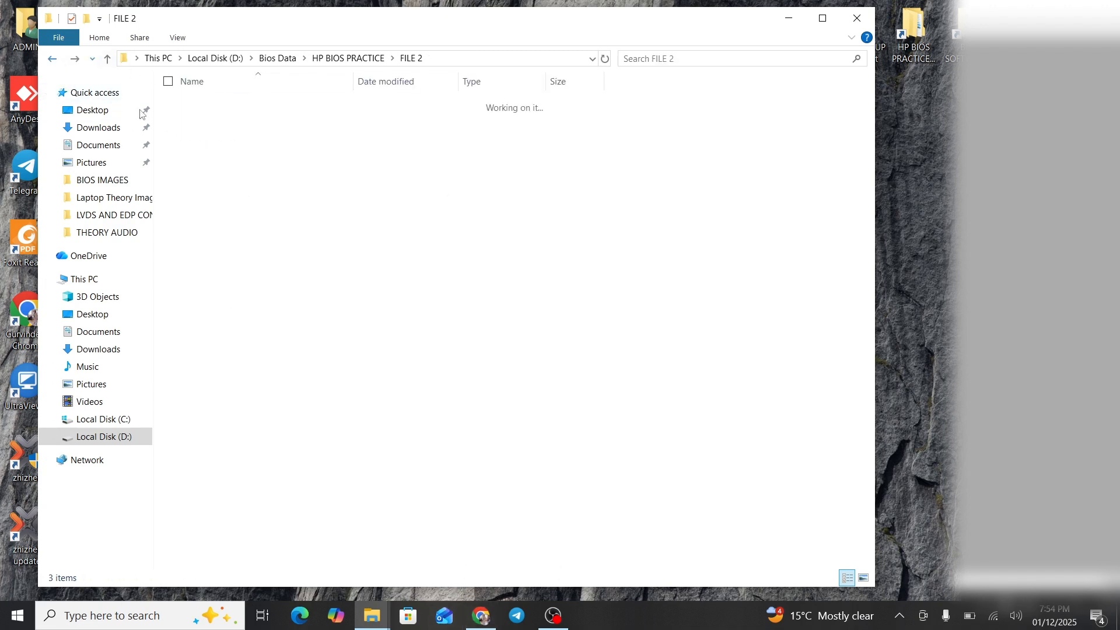
{"action": "left_click", "coordinate": [255, 213]}
{"action": "key", "text": "ctrl+v"}
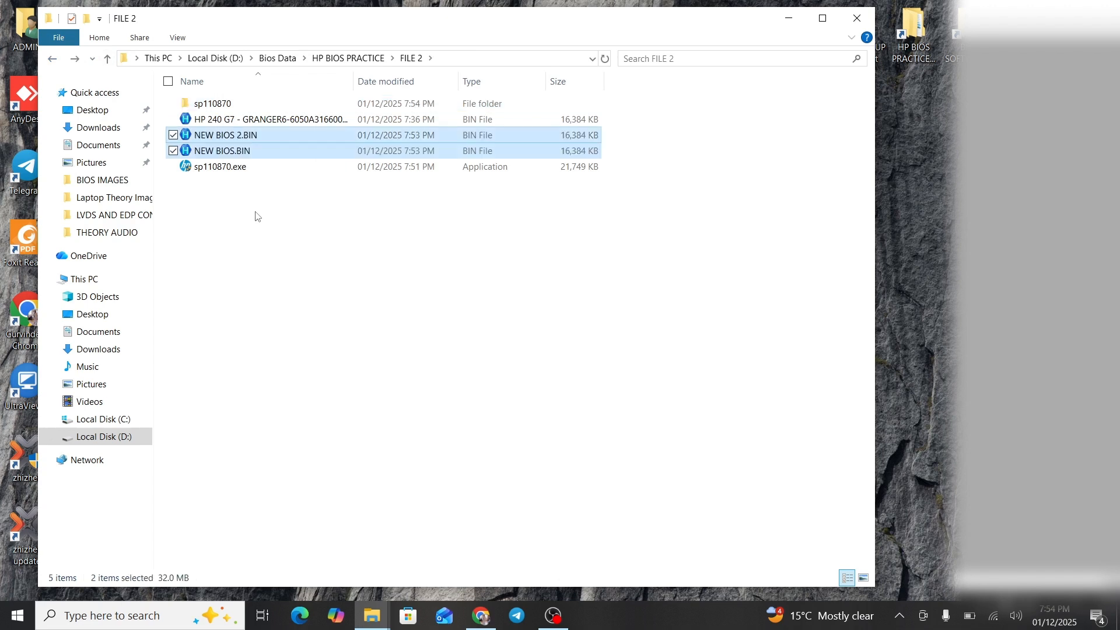
- Delete the sp110870 folder and the sp110870.exe installer from the FILE 2 folder
{"action": "left_click", "coordinate": [259, 105]}
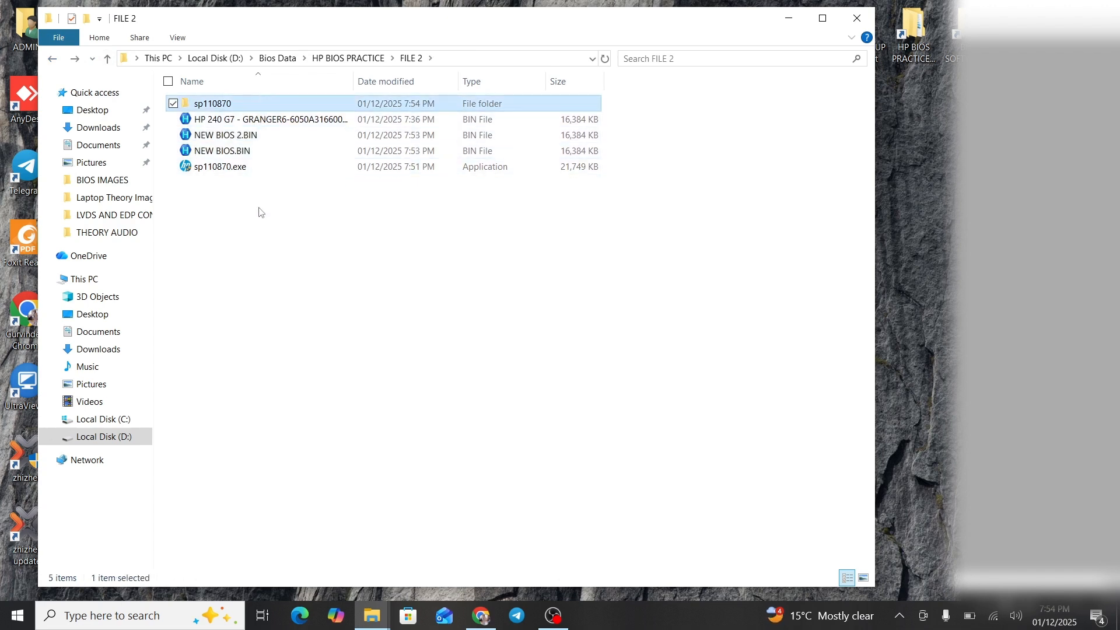
{"action": "left_click", "coordinate": [279, 169], "text": "ctrl"}
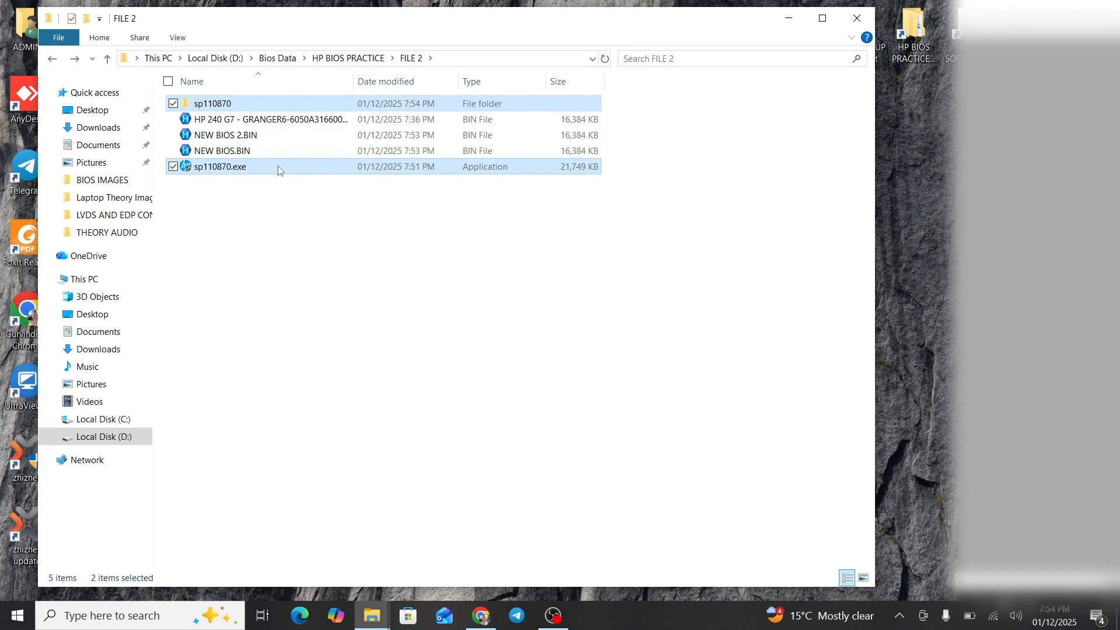
{"action": "key", "text": "Delete"}
{"action": "left_click", "coordinate": [247, 136]}
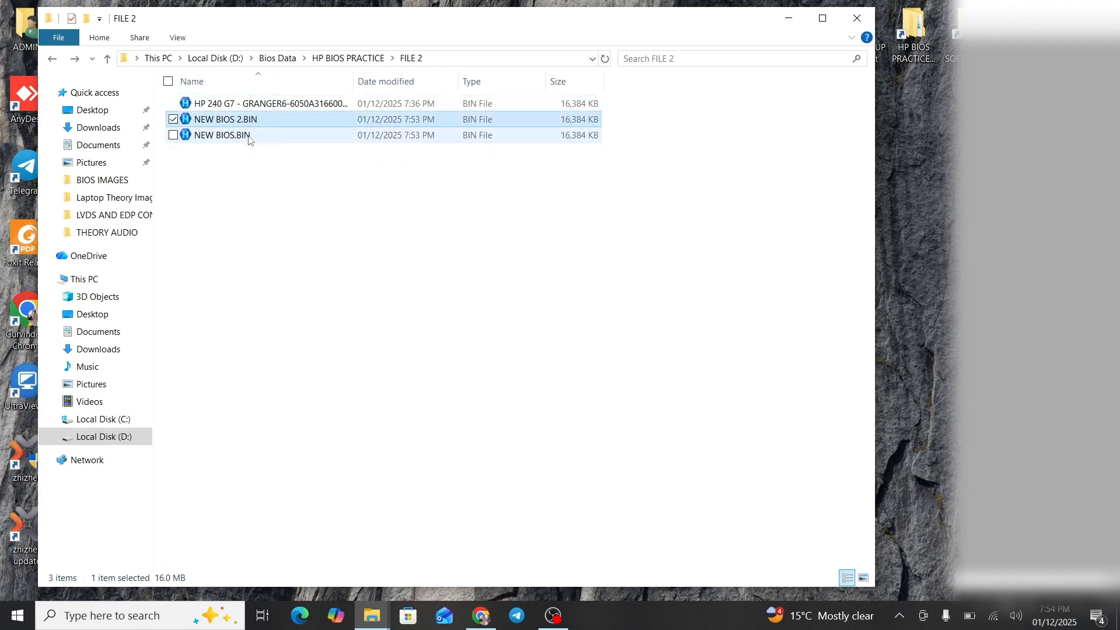
- Open the original HP 240 G7 - GRANGER6 BIOS dump in Hex Workshop and find all instances of the text BID
{"action": "left_click", "coordinate": [274, 105]}
{"action": "double_click", "coordinate": [274, 105]}
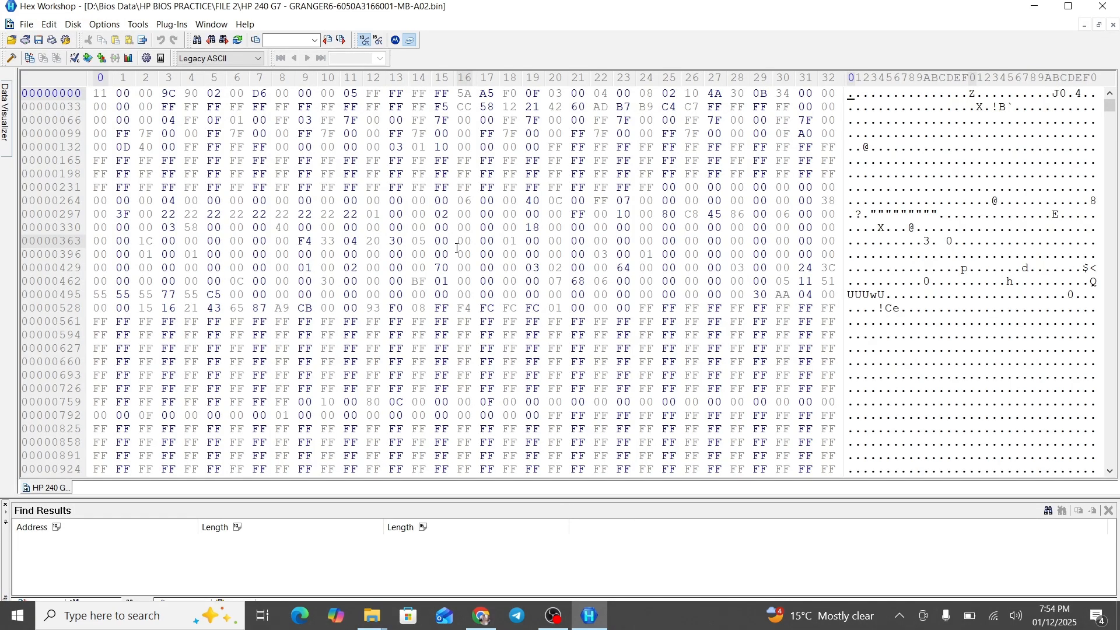
{"action": "key", "text": "ctrl+f"}
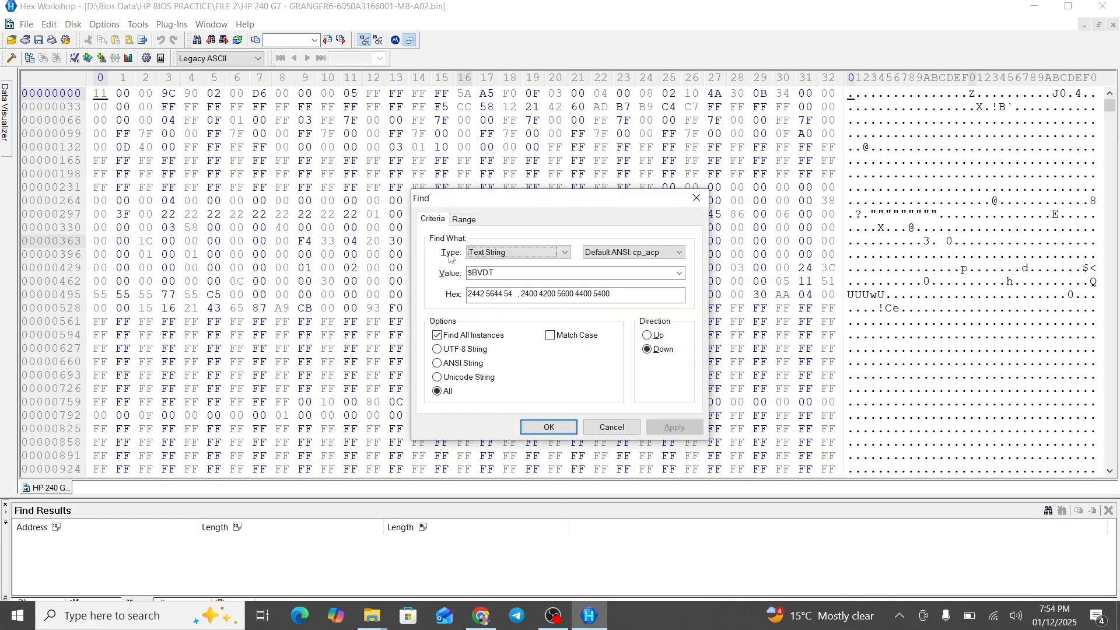
{"action": "double_click", "coordinate": [487, 273]}
{"action": "type", "text": "BID"}
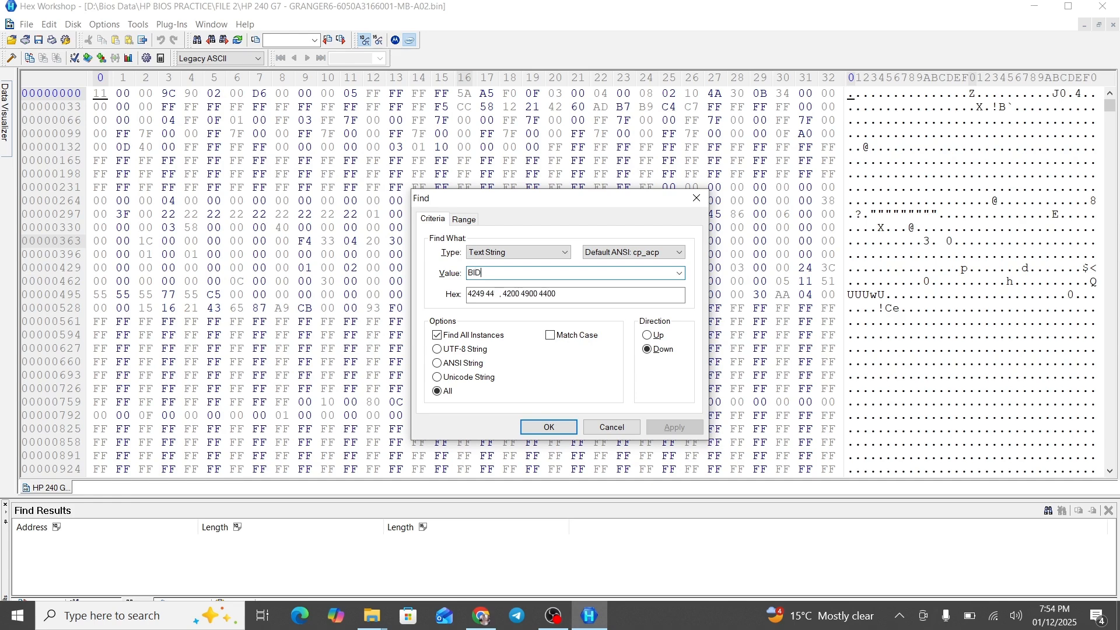
{"action": "key", "text": "Return"}
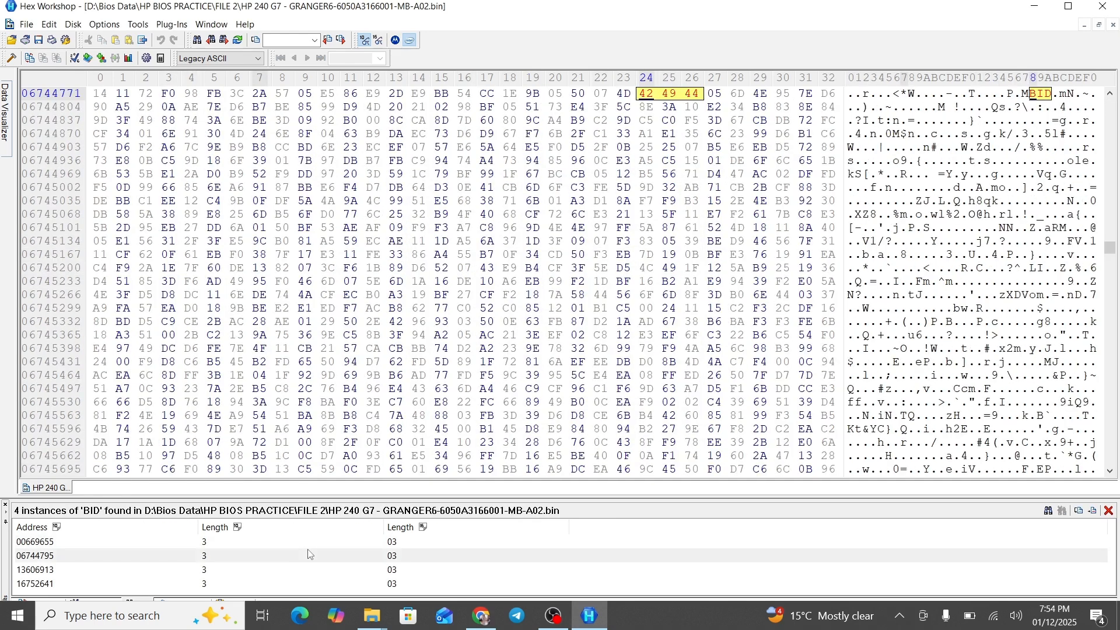
- Check the BID matches in the original dump and highlight the ID 868A following $BID at address 13606913
{"action": "double_click", "coordinate": [308, 555]}
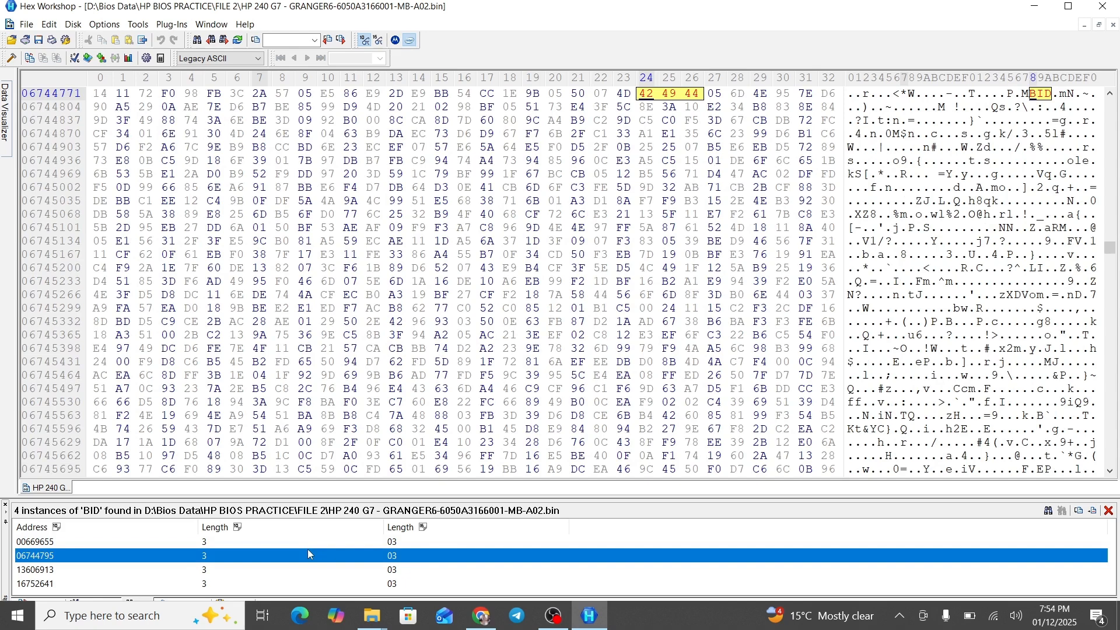
{"action": "scroll", "coordinate": [672, 415], "scroll_direction": "up", "scroll_amount": 5}
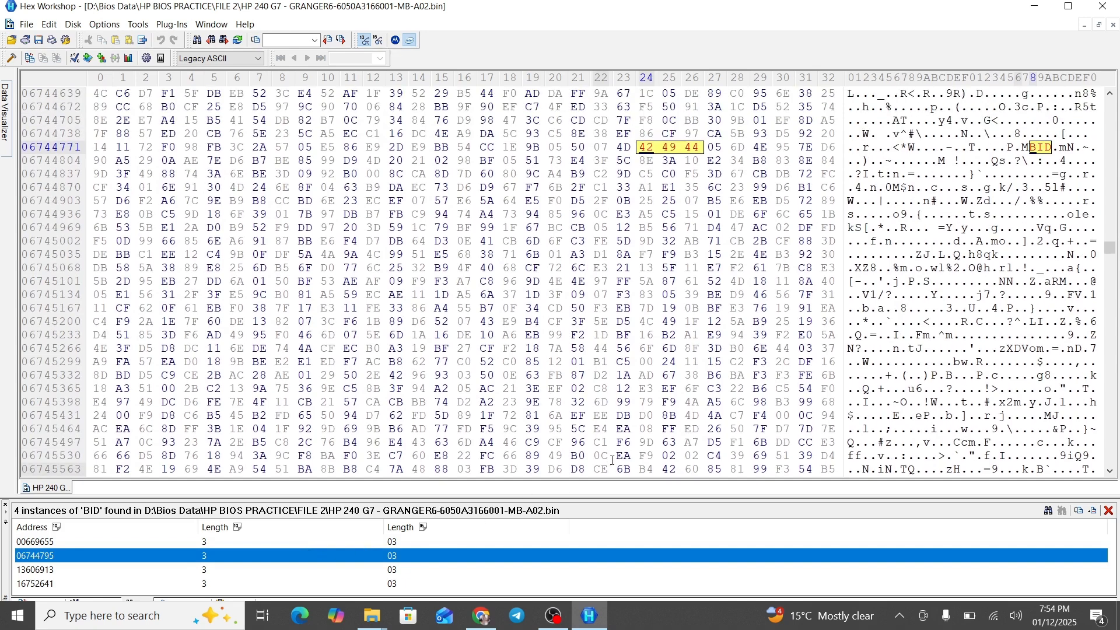
{"action": "left_click", "coordinate": [671, 569]}
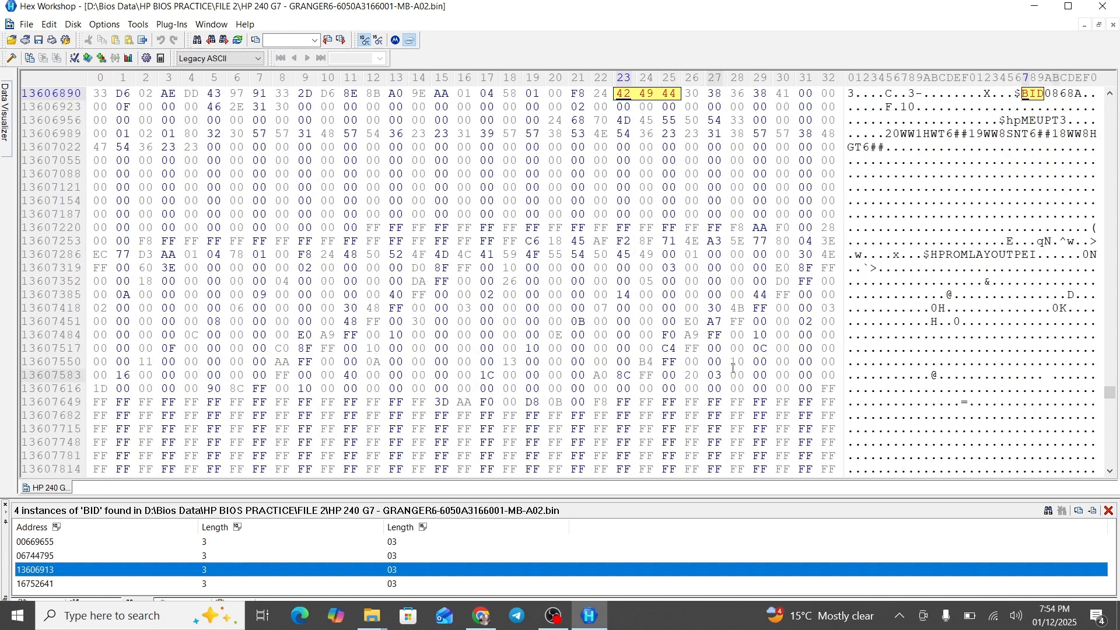
{"action": "scroll", "coordinate": [950, 306], "scroll_direction": "up", "scroll_amount": 1}
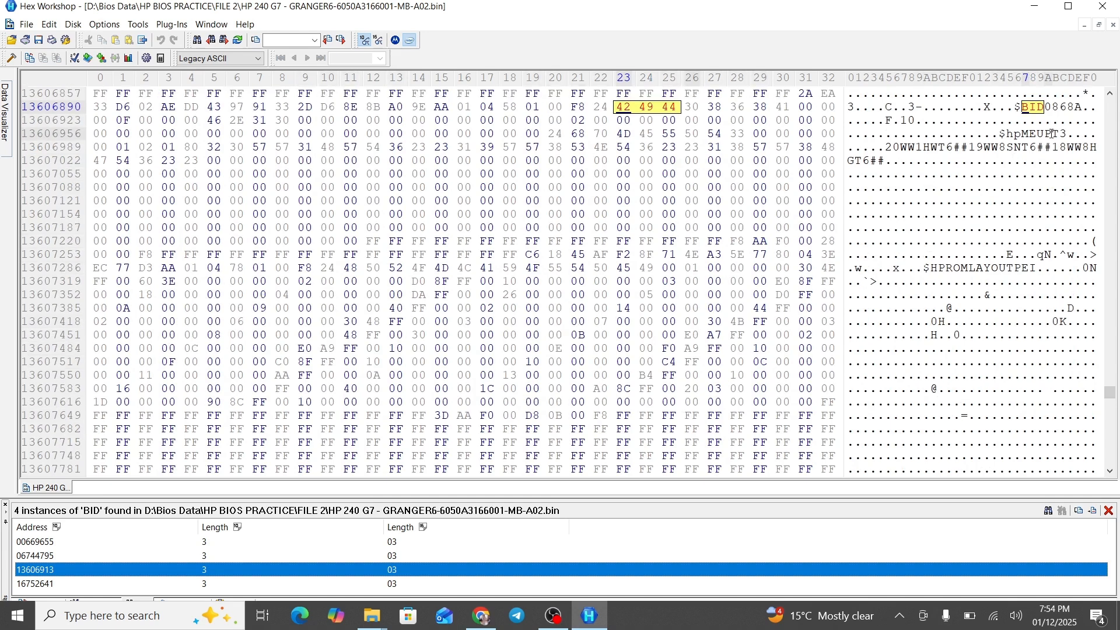
{"action": "scroll", "coordinate": [1047, 137], "scroll_direction": "up", "scroll_amount": 2}
{"action": "left_click_drag", "start_coordinate": [1046, 135], "coordinate": [1078, 134]}
{"action": "left_click", "coordinate": [1070, 134]}
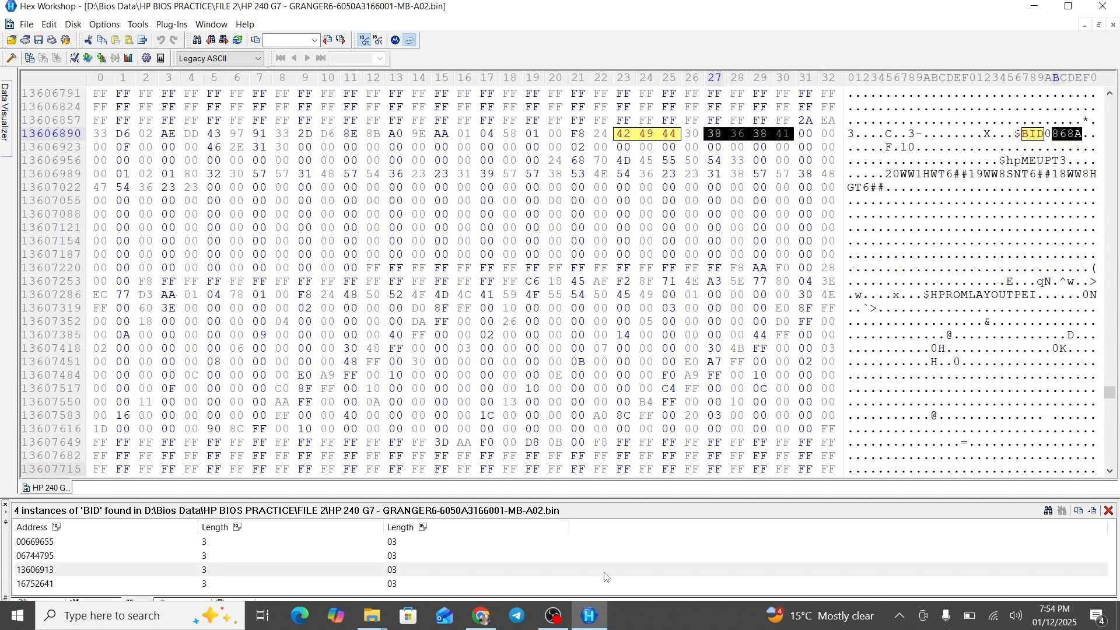
- Return to the FILE 2 folder, open NEW BIOS.BIN in Hex Workshop and find all instances of the text BID
{"action": "left_click", "coordinate": [591, 615]}
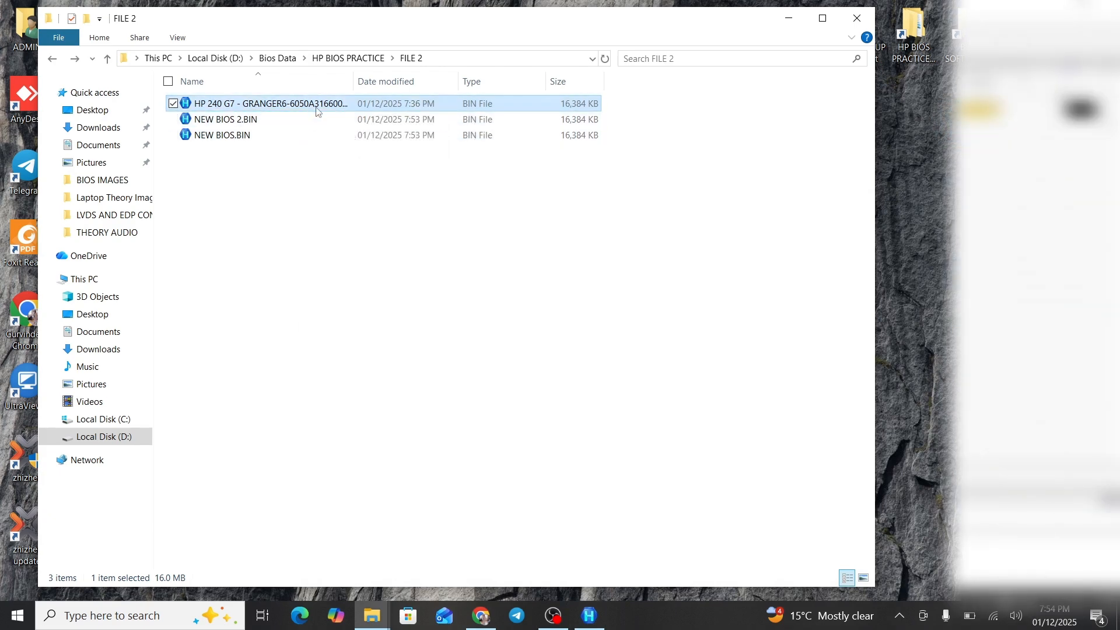
{"action": "left_click", "coordinate": [299, 139]}
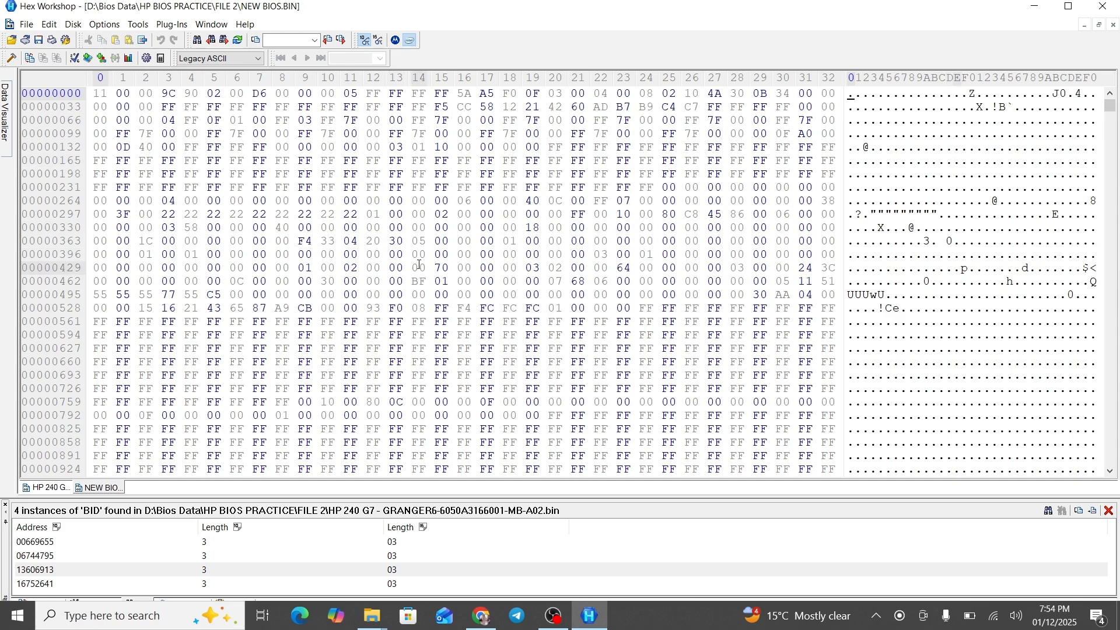
{"action": "key", "text": "ctrl+f"}
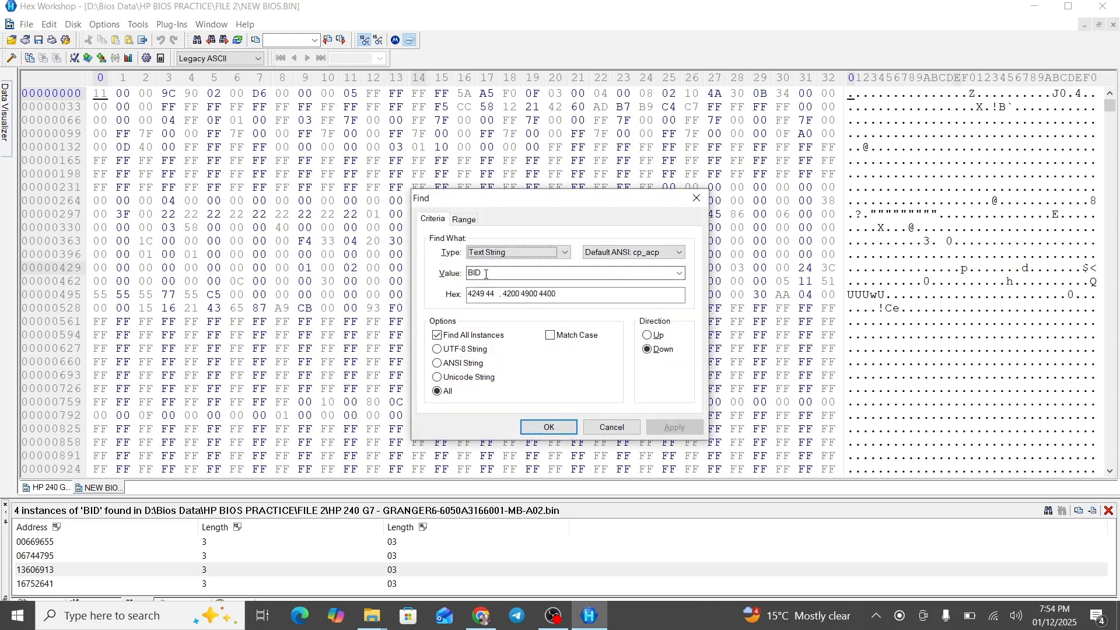
{"action": "left_click", "coordinate": [535, 426]}
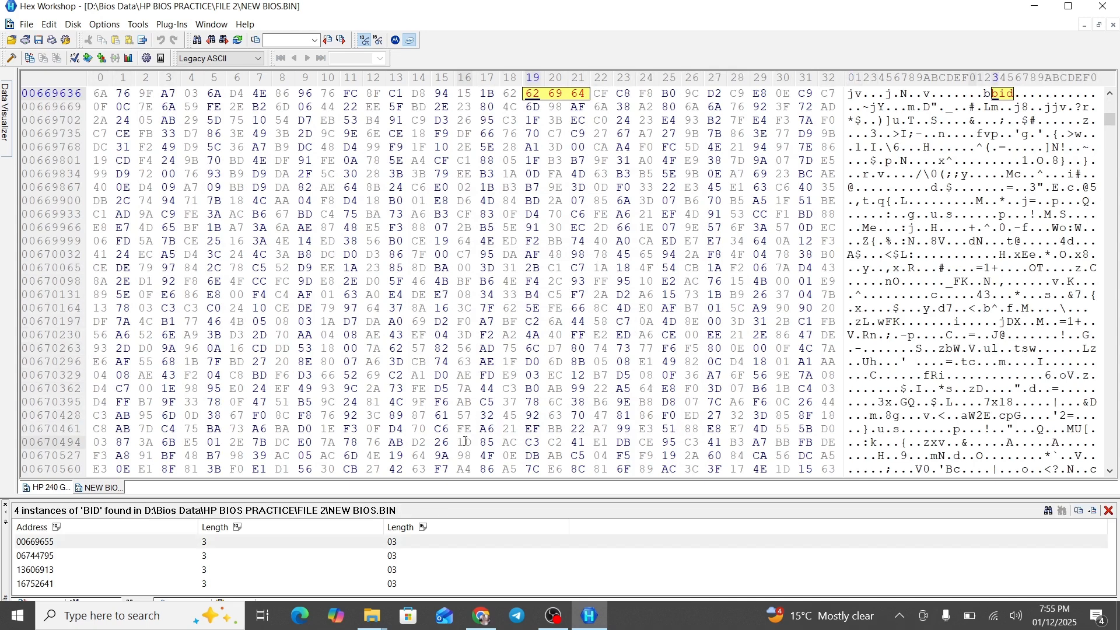
- Go through the BID matches in NEW BIOS.BIN, highlight the ID 868A at address 13606913, and close Hex Workshop
{"action": "left_click", "coordinate": [391, 544]}
{"action": "key", "text": "Down"}
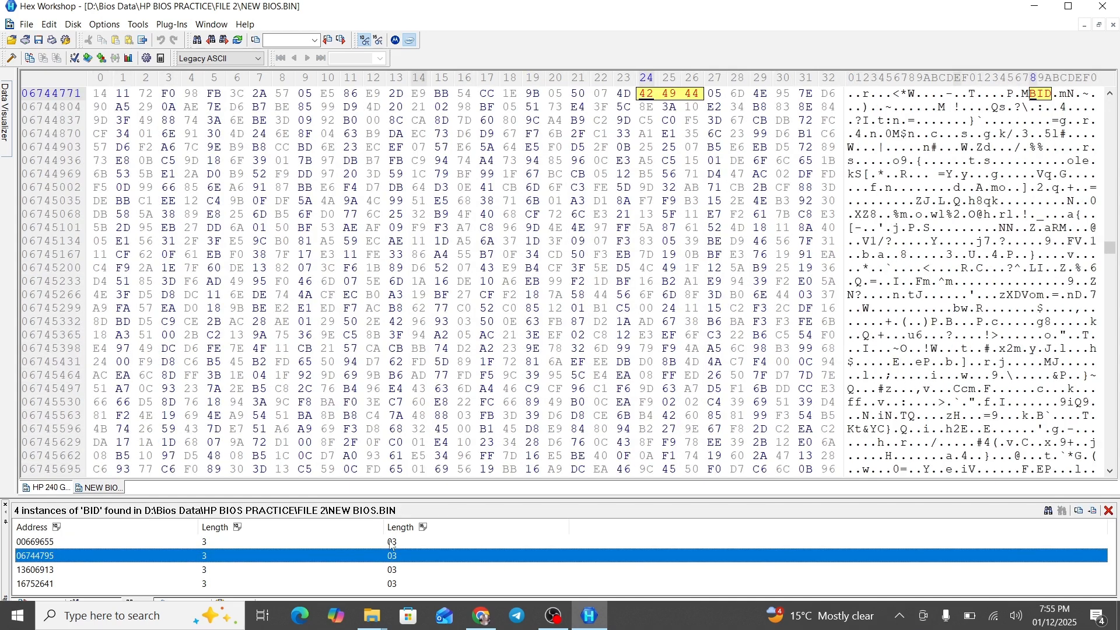
{"action": "key", "text": "Down"}
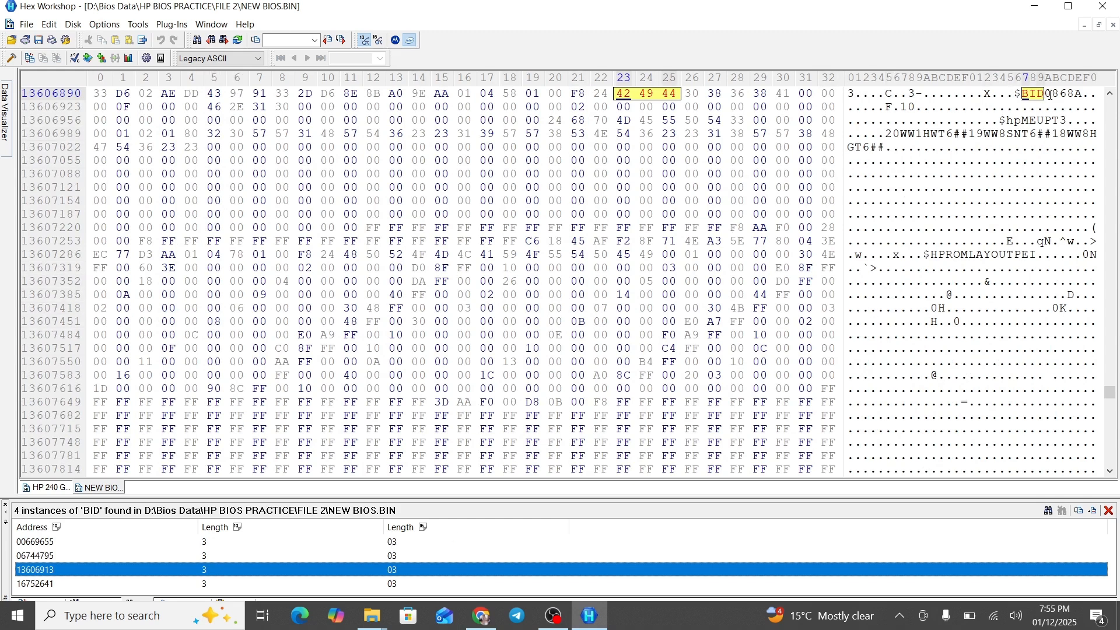
{"action": "left_click_drag", "start_coordinate": [1050, 94], "coordinate": [1080, 95]}
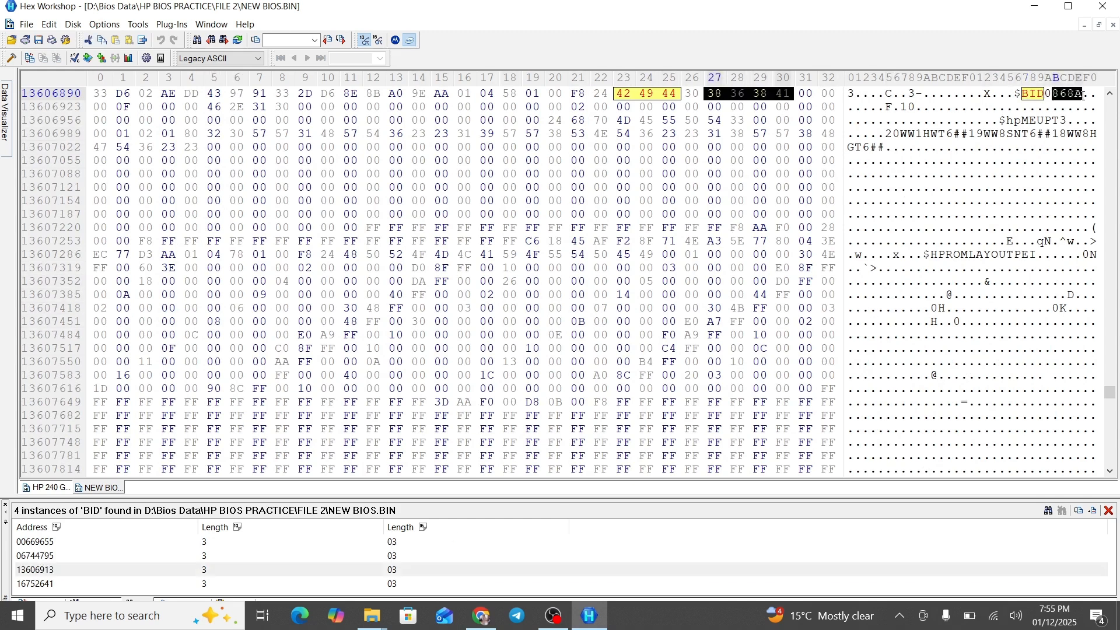
{"action": "left_click", "coordinate": [1092, 6]}
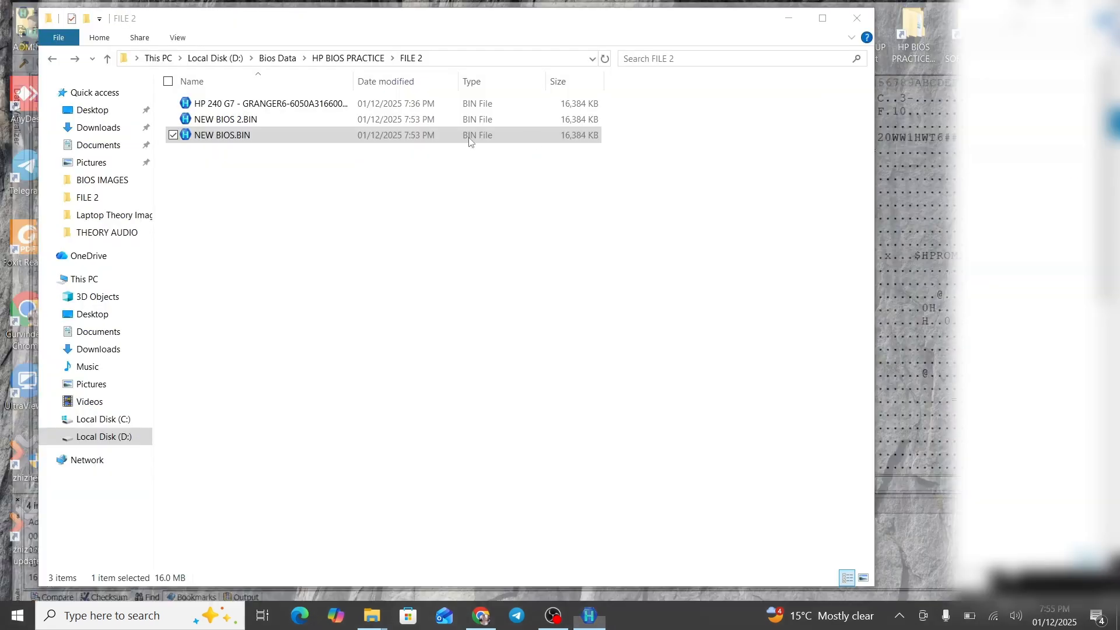
- Open NEW BIOS 2.BIN in Hex Workshop, find all instances of the text BID and show the first match
{"action": "double_click", "coordinate": [268, 120]}
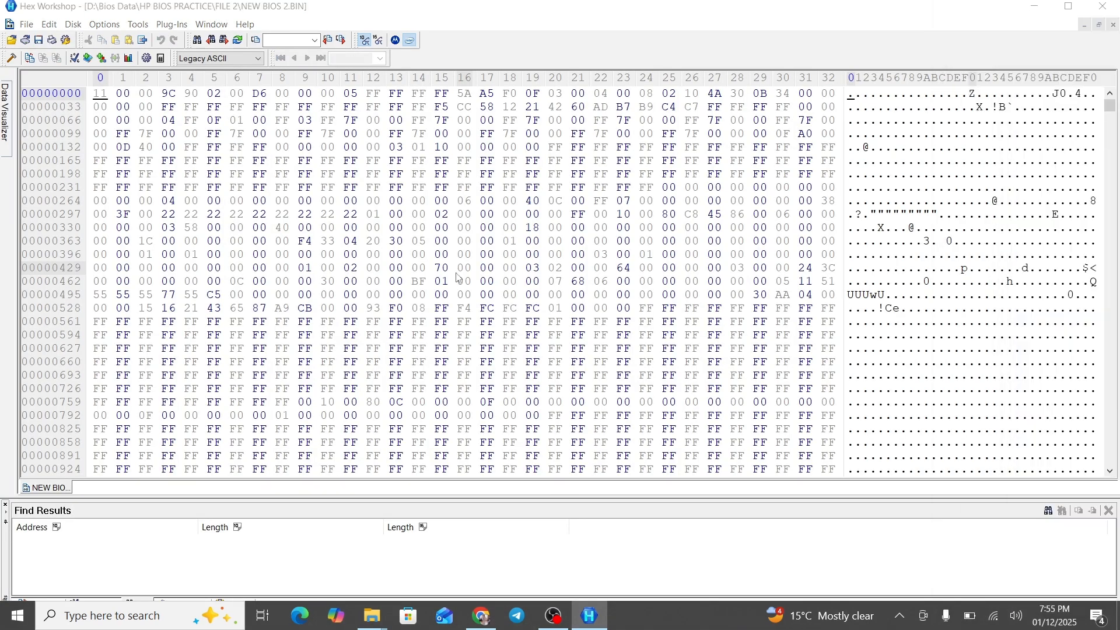
{"action": "key", "text": "ctrl+f"}
{"action": "left_click", "coordinate": [539, 430]}
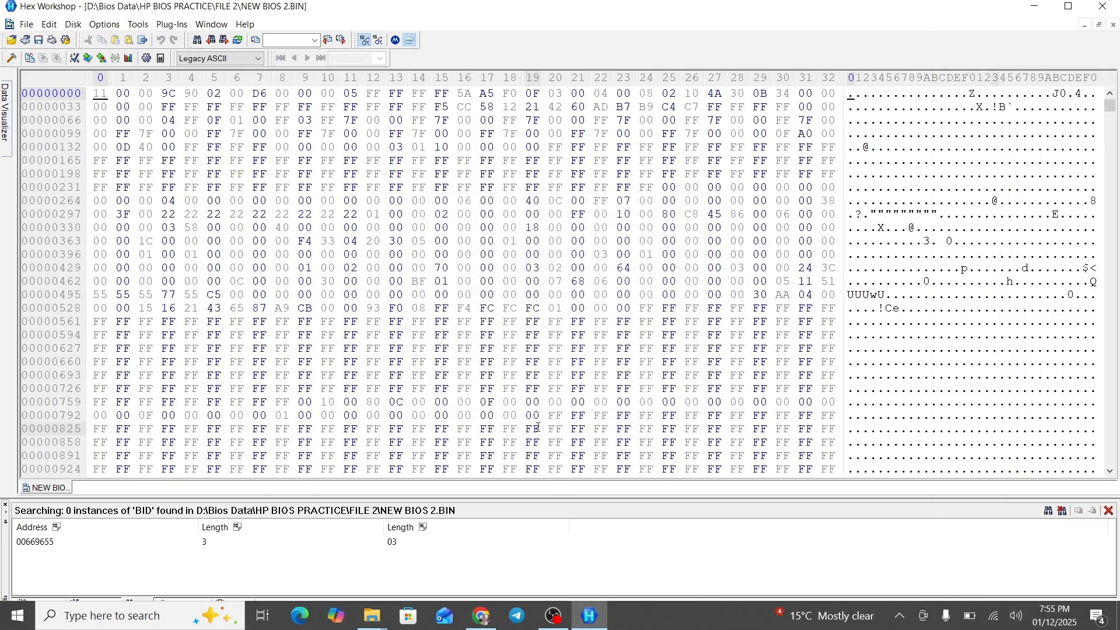
{"action": "left_click", "coordinate": [394, 547]}
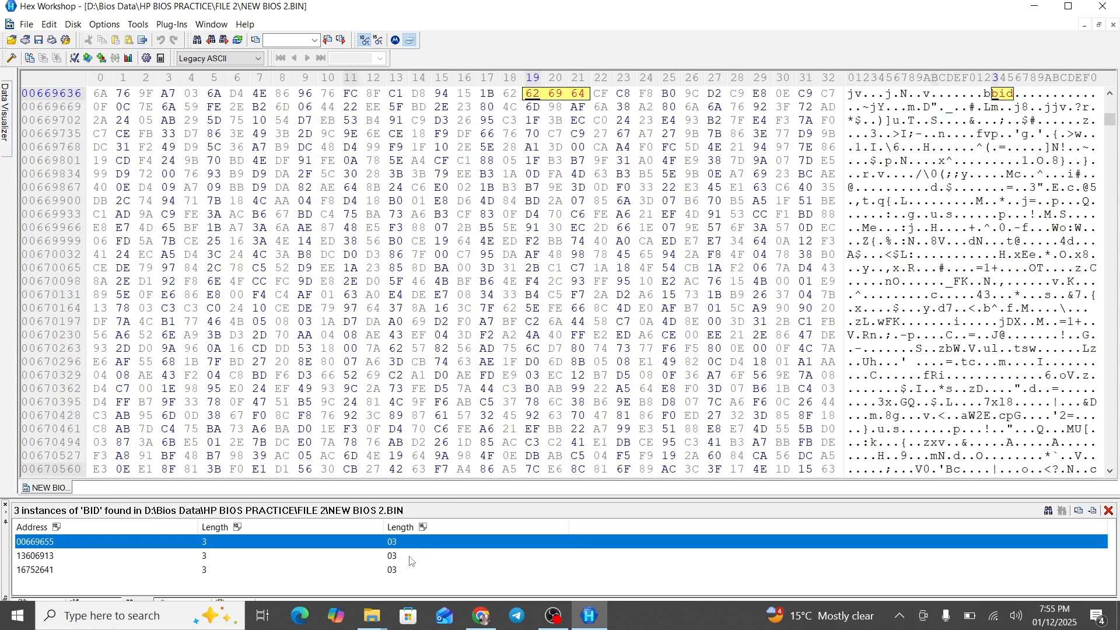
- Show the BID match at address 13606913 in NEW BIOS 2.BIN and highlight 0868 following $BID
{"action": "left_click", "coordinate": [411, 557]}
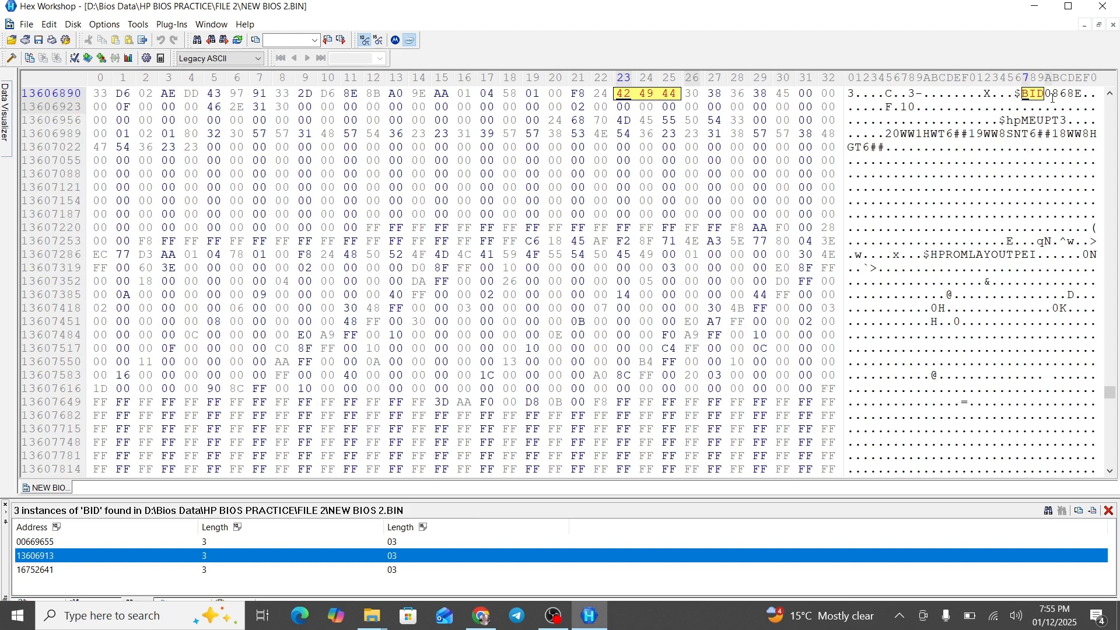
{"action": "left_click_drag", "start_coordinate": [1046, 93], "coordinate": [1073, 94]}
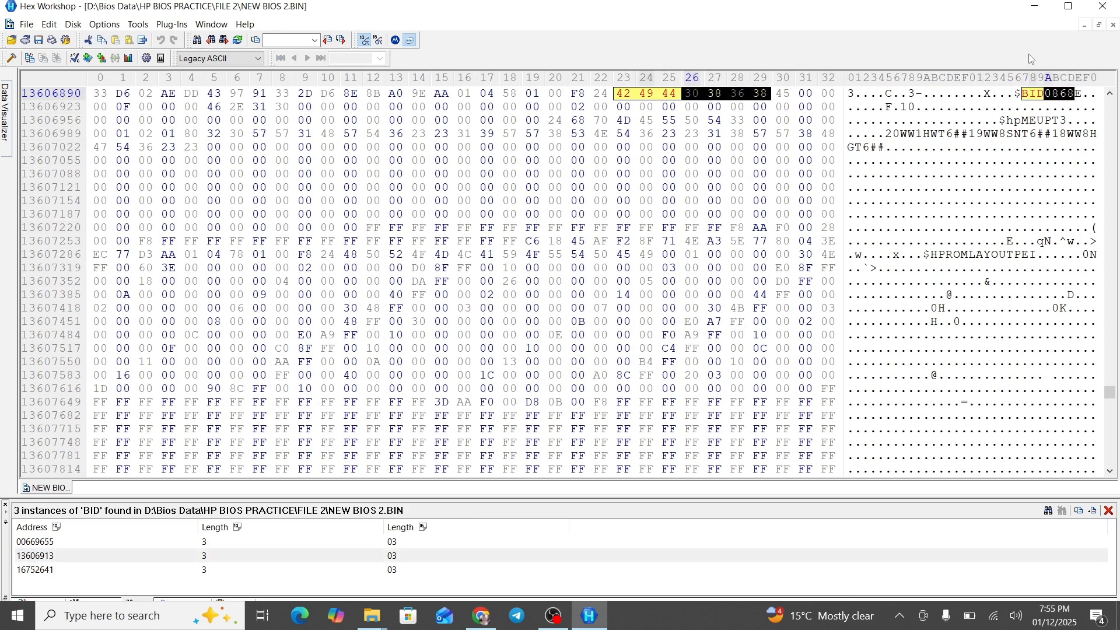
- Open the original HP 240 G7 dump from FILE 2, find all instances of the text BID and show the match at address 13606913
{"action": "left_click", "coordinate": [576, 626]}
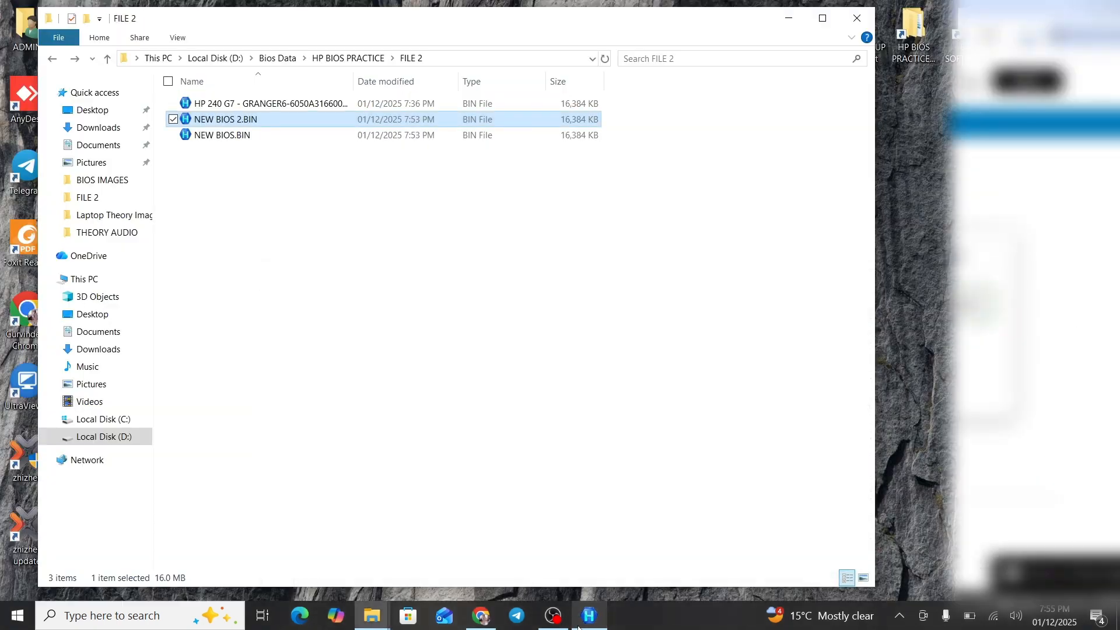
{"action": "left_click", "coordinate": [591, 621]}
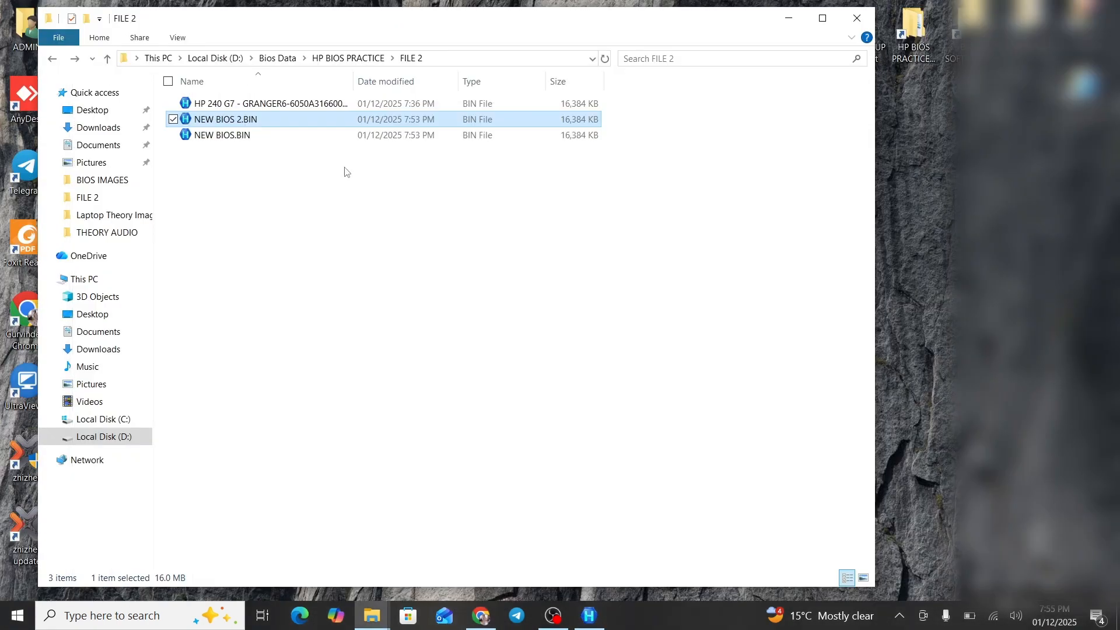
{"action": "left_click", "coordinate": [335, 106]}
{"action": "double_click", "coordinate": [337, 107]}
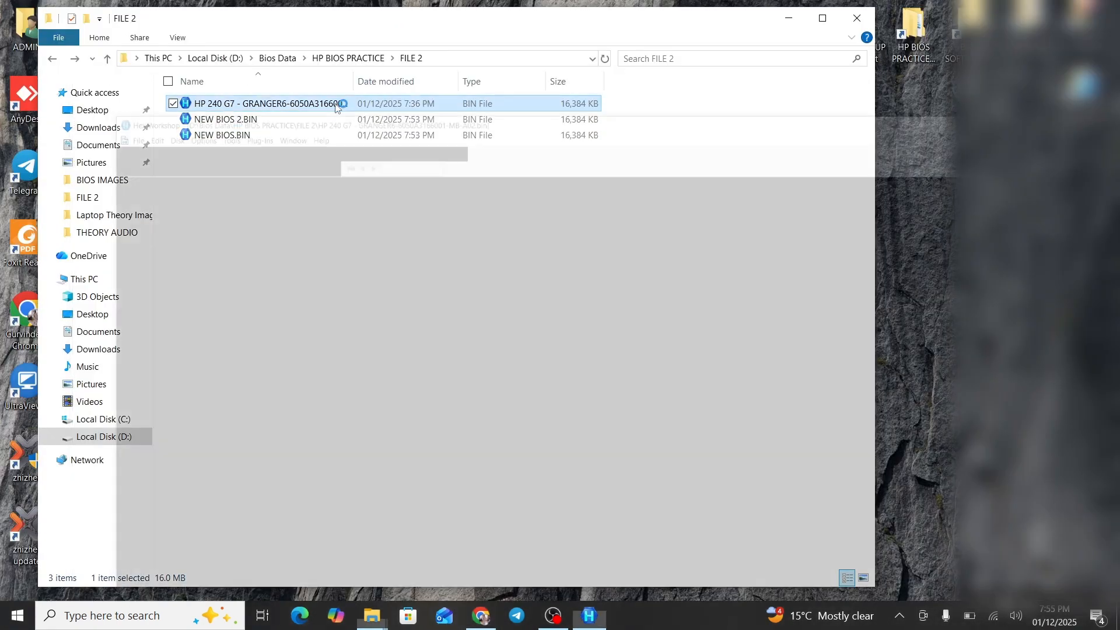
{"action": "key", "text": "ctrl+f"}
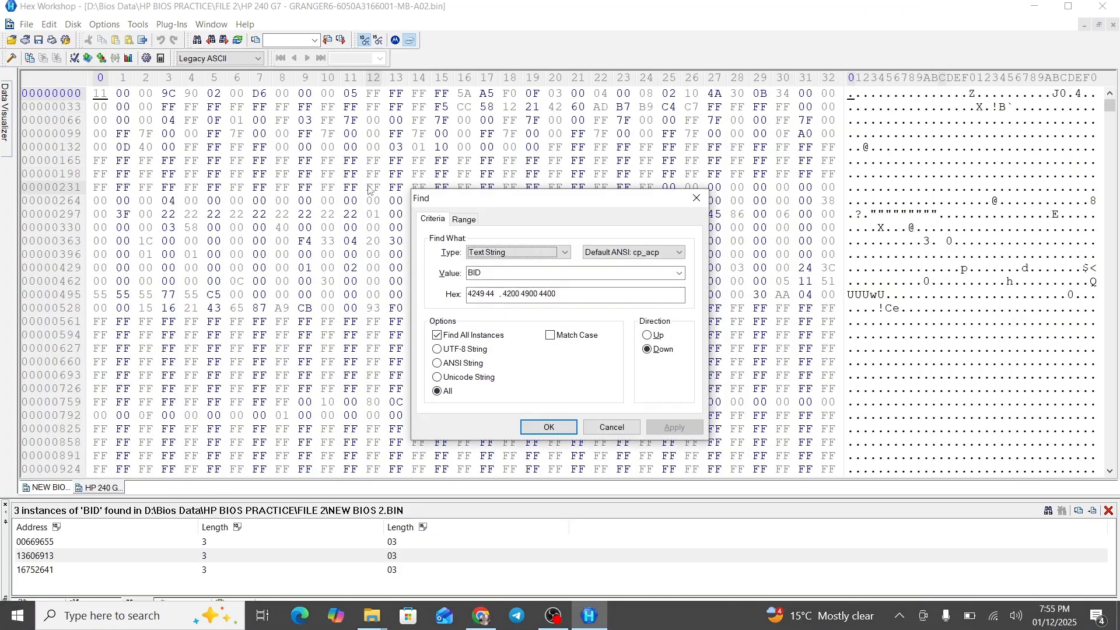
{"action": "left_click", "coordinate": [528, 422]}
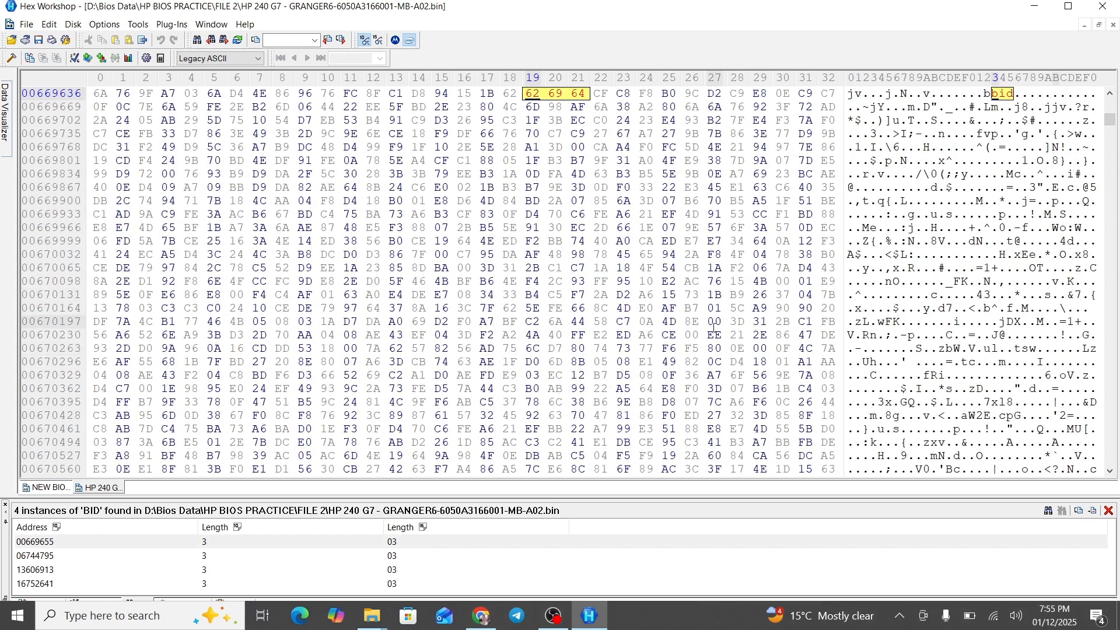
{"action": "left_click", "coordinate": [377, 562]}
{"action": "key", "text": "Down"}
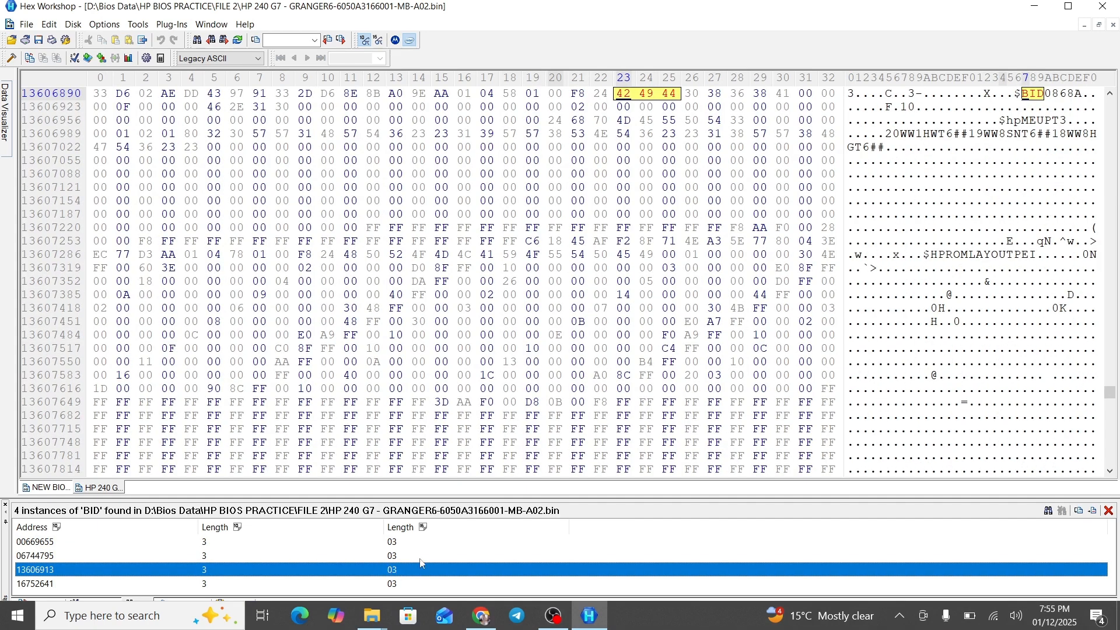
- Tile the two files vertically and highlight the ID 868A in the original dump and 868E in NEW BIOS 2.BIN for comparison
{"action": "left_click", "coordinate": [225, 25]}
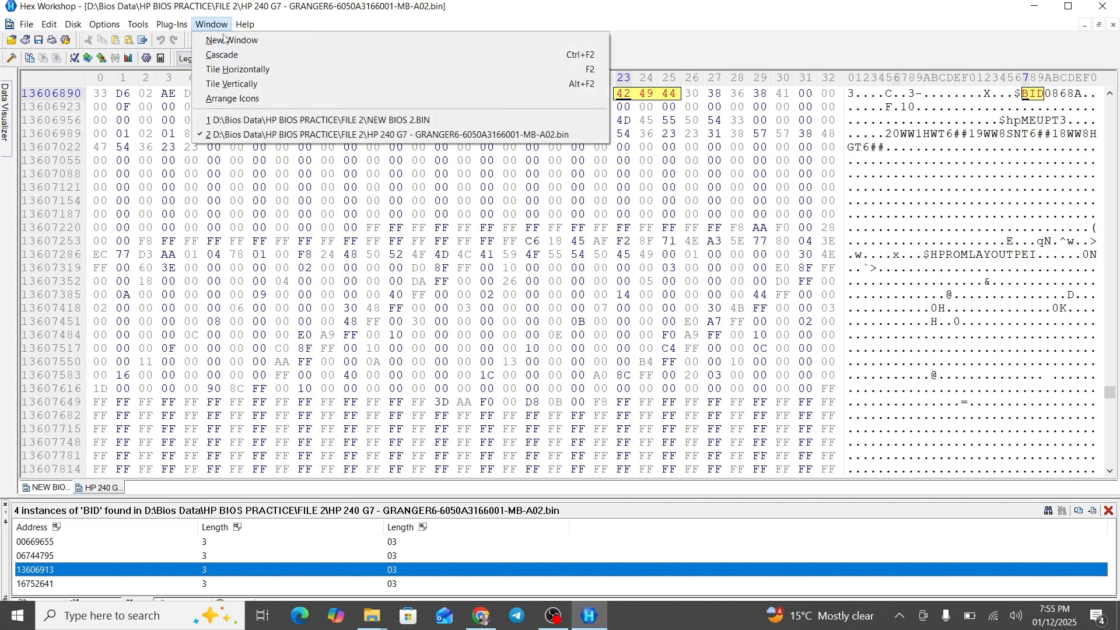
{"action": "left_click", "coordinate": [225, 80]}
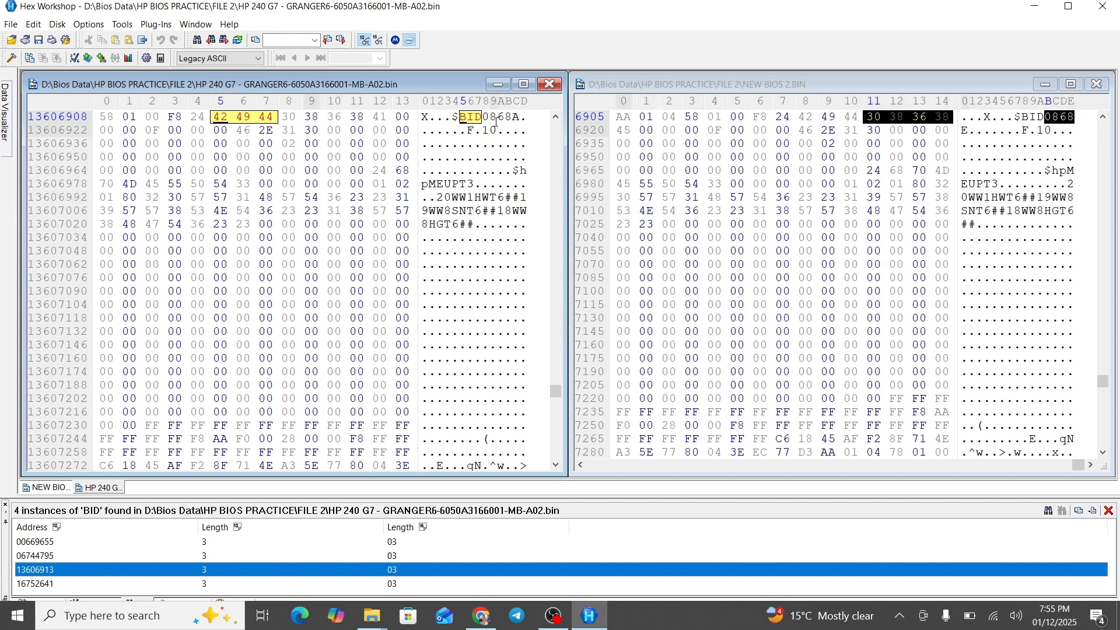
{"action": "left_click_drag", "start_coordinate": [494, 117], "coordinate": [513, 117]}
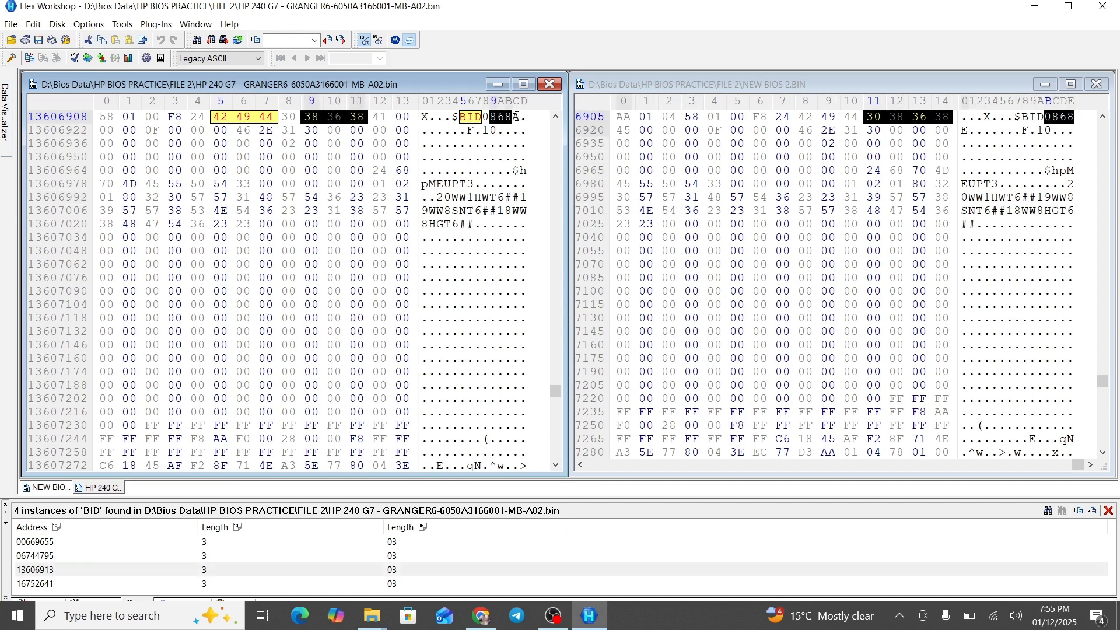
{"action": "left_click", "coordinate": [1060, 127]}
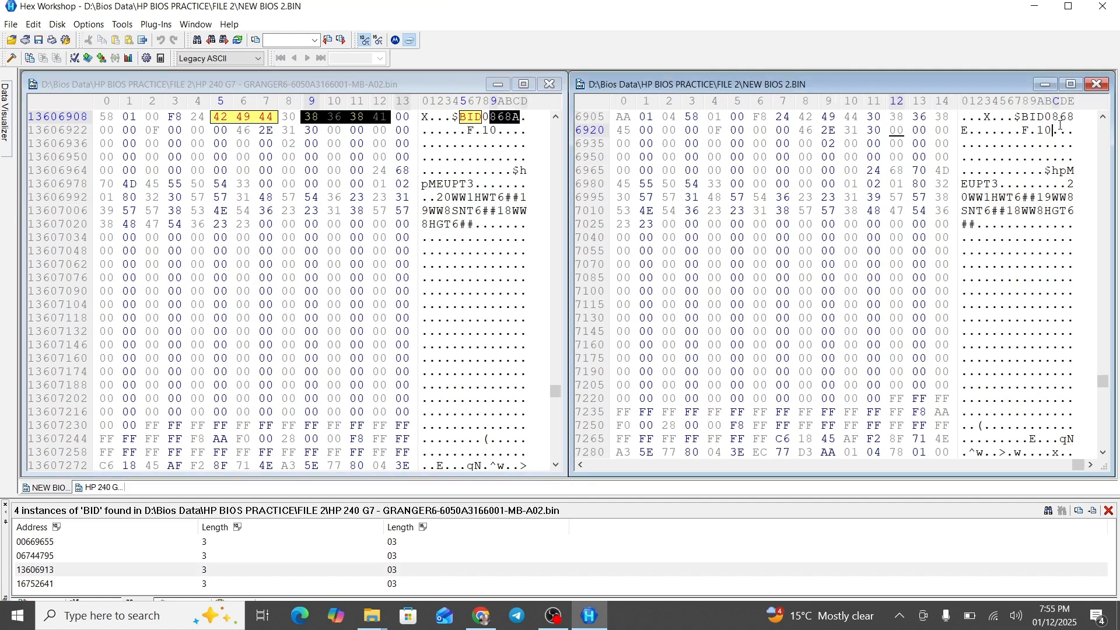
{"action": "left_click_drag", "start_coordinate": [1057, 116], "coordinate": [967, 130]}
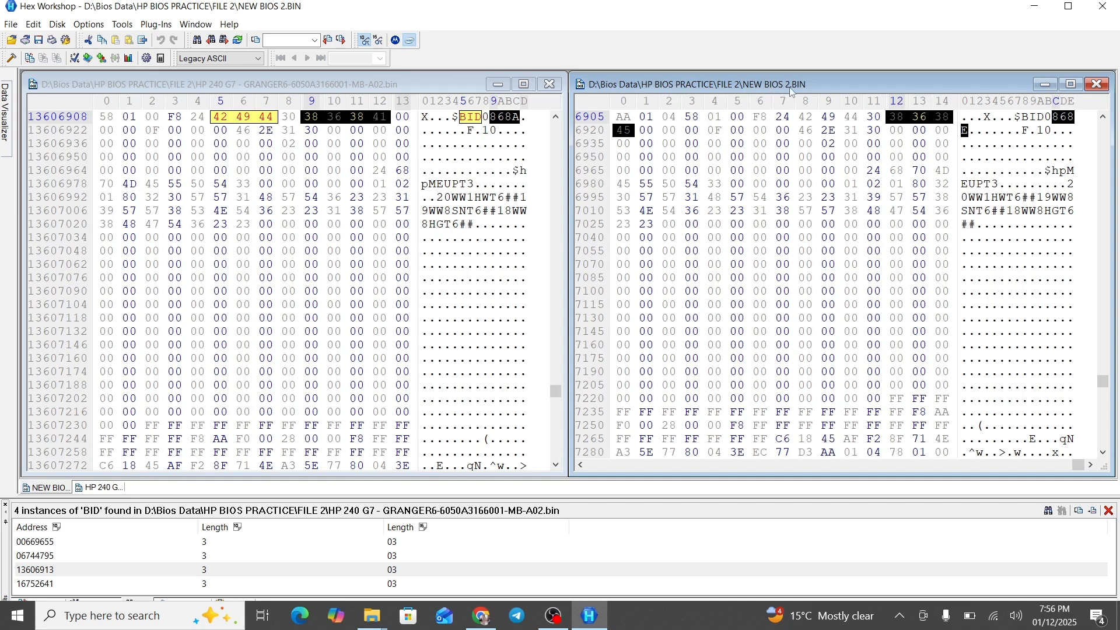
- Close NEW BIOS 2.BIN and Hex Workshop, and delete NEW BIOS 2.BIN from the FILE 2 folder
{"action": "left_click", "coordinate": [1096, 85]}
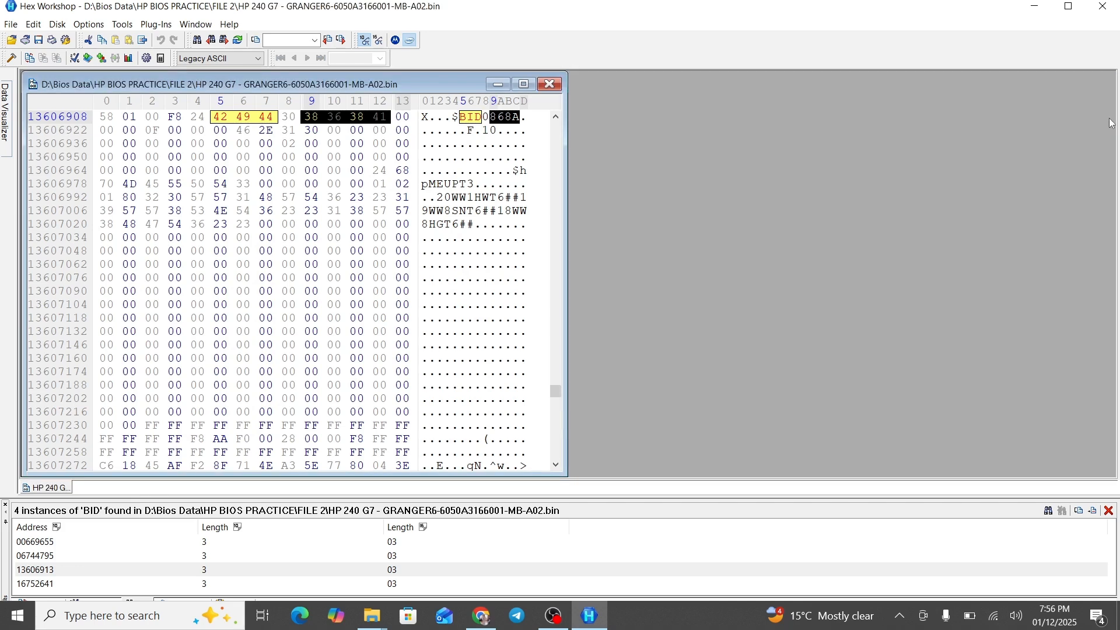
{"action": "left_click", "coordinate": [1104, 17]}
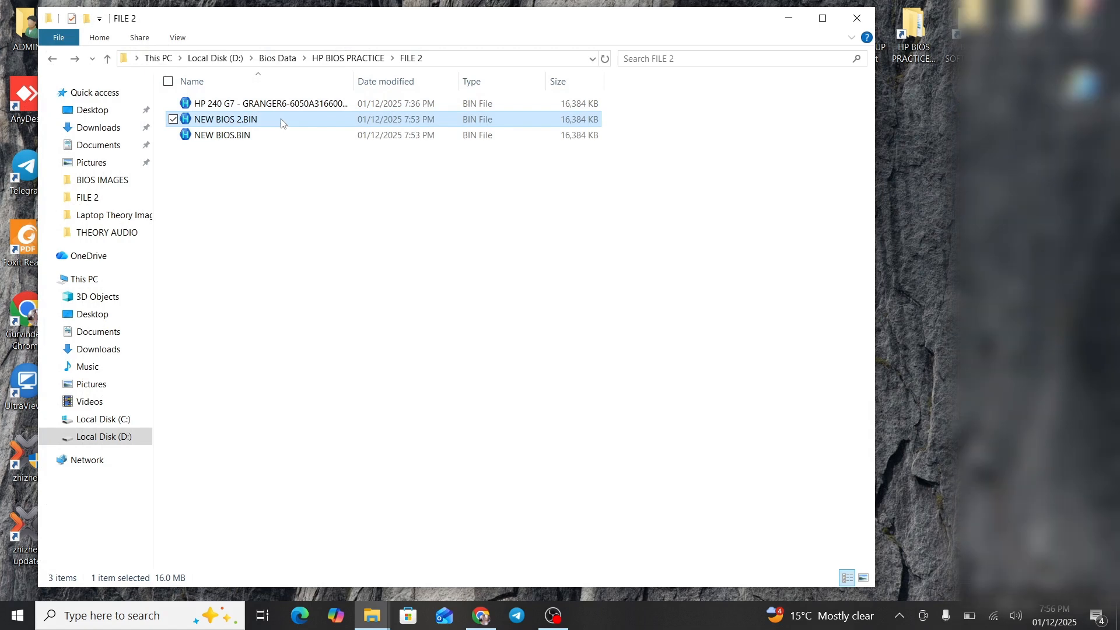
{"action": "right_click", "coordinate": [281, 122]}
{"action": "left_click", "coordinate": [82, 375]}
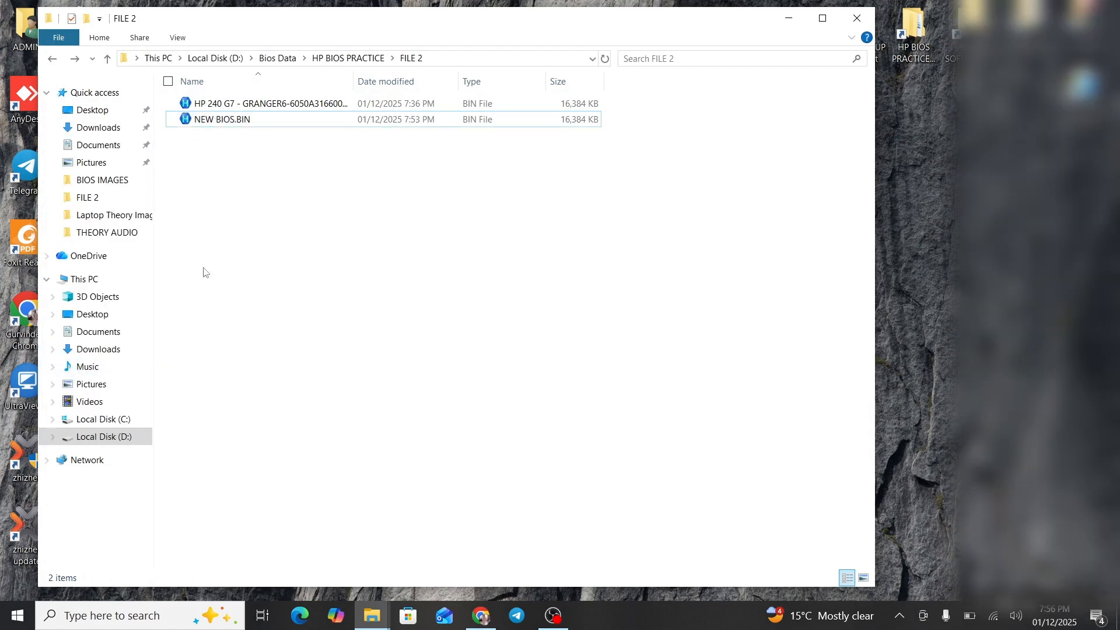
{"action": "left_click", "coordinate": [237, 123]}
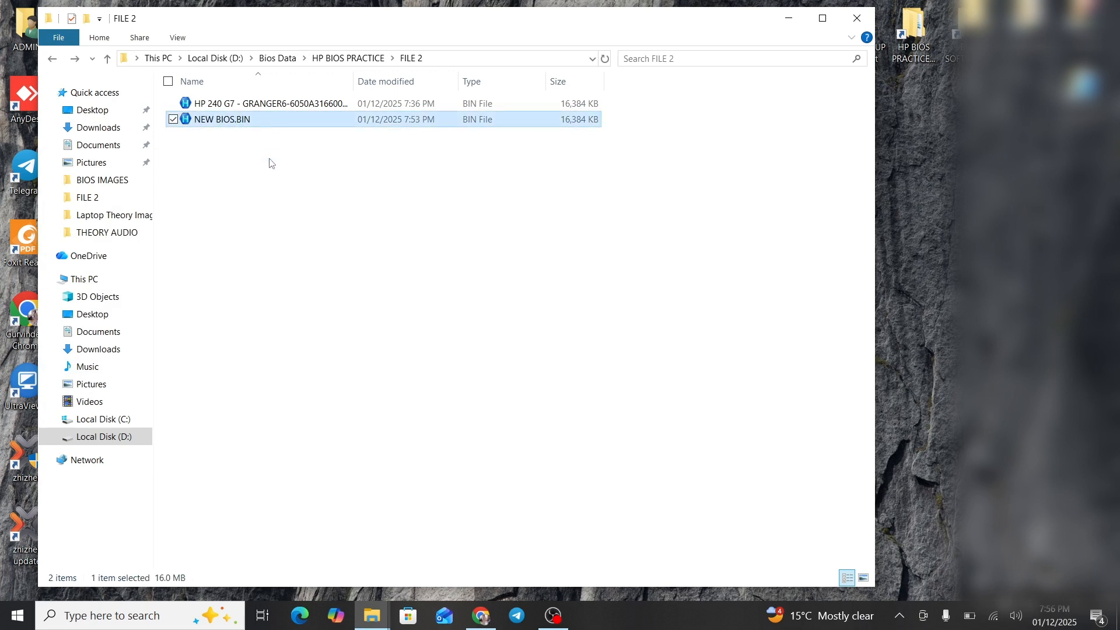
{"action": "left_click", "coordinate": [272, 182]}
{"action": "left_click", "coordinate": [279, 122]}
{"action": "left_click", "coordinate": [290, 170]}
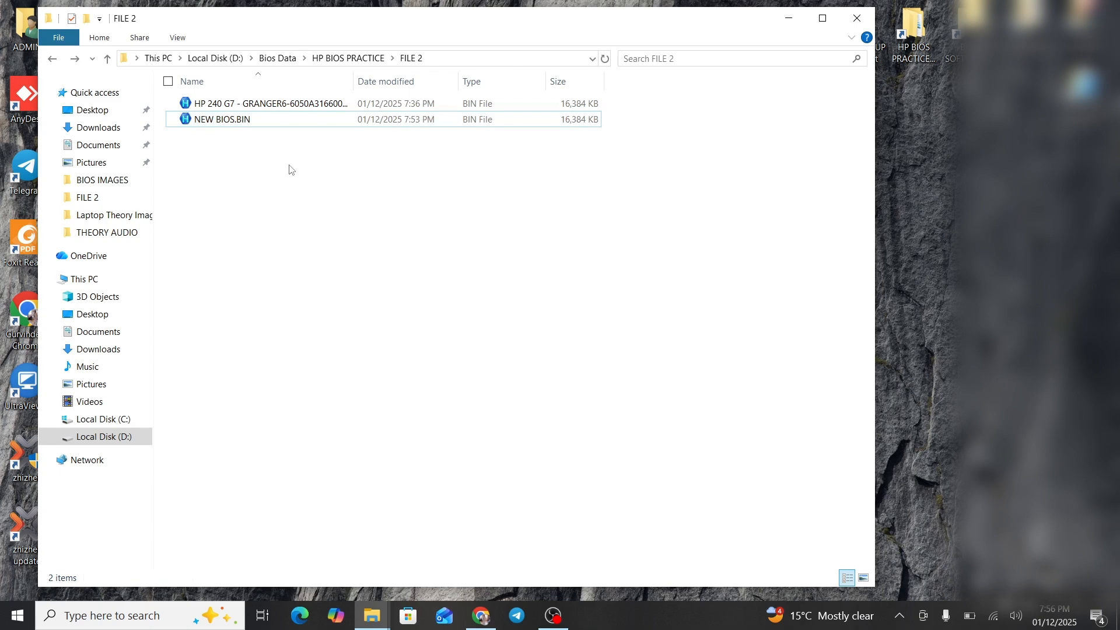
- Open the original HP 240 G7 dump and NEW BIOS.BIN in Hex Workshop and tile them vertically
{"action": "left_click", "coordinate": [542, 108]}
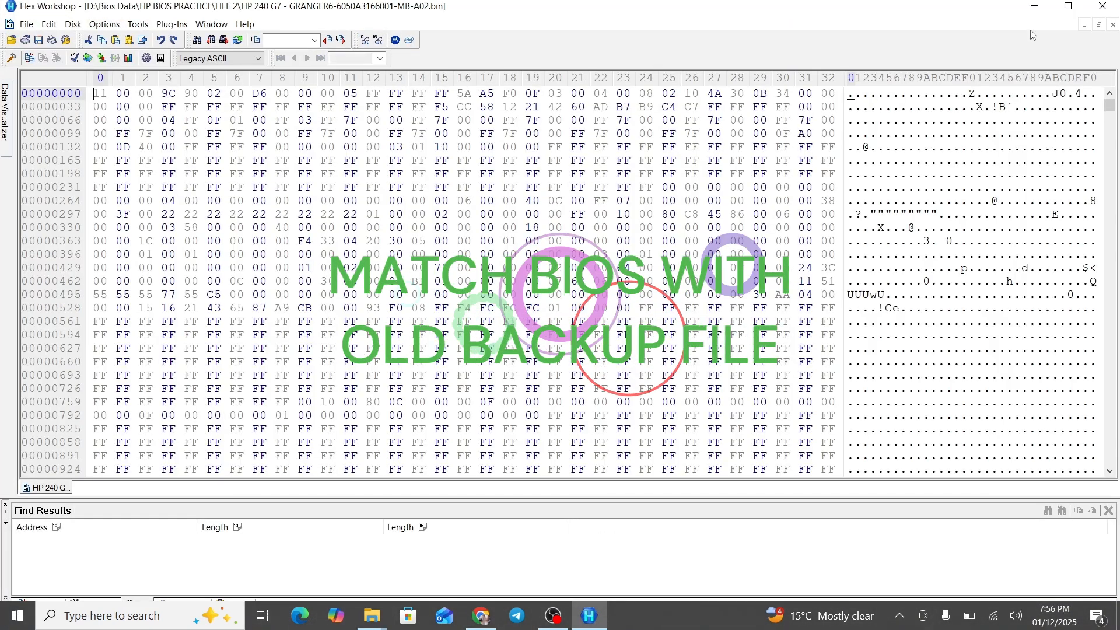
{"action": "left_click", "coordinate": [1034, 6]}
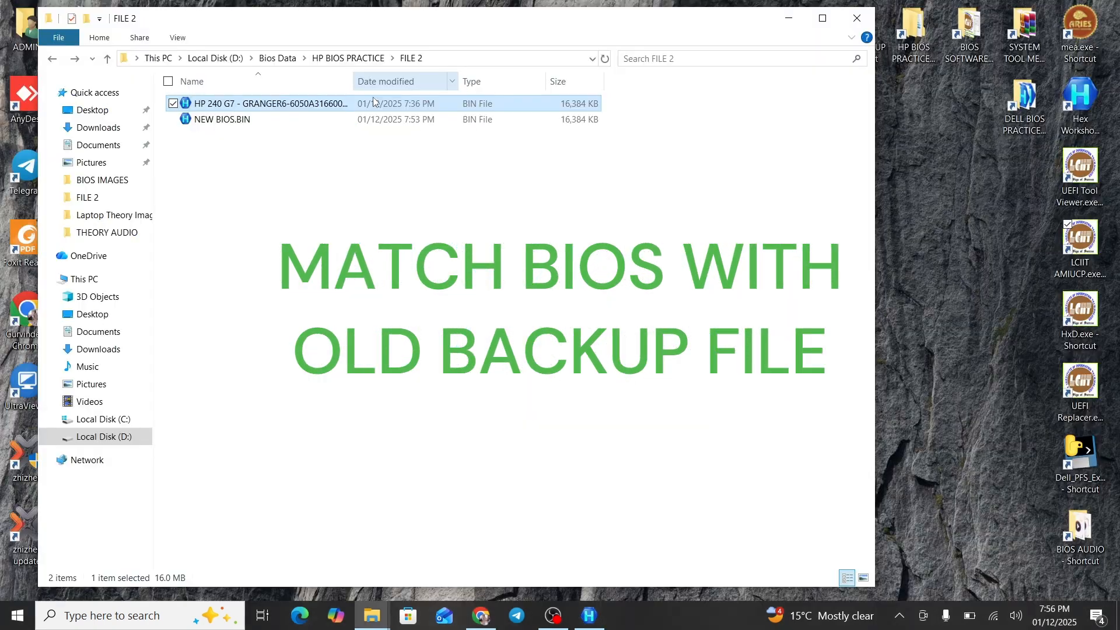
{"action": "left_click", "coordinate": [373, 120]}
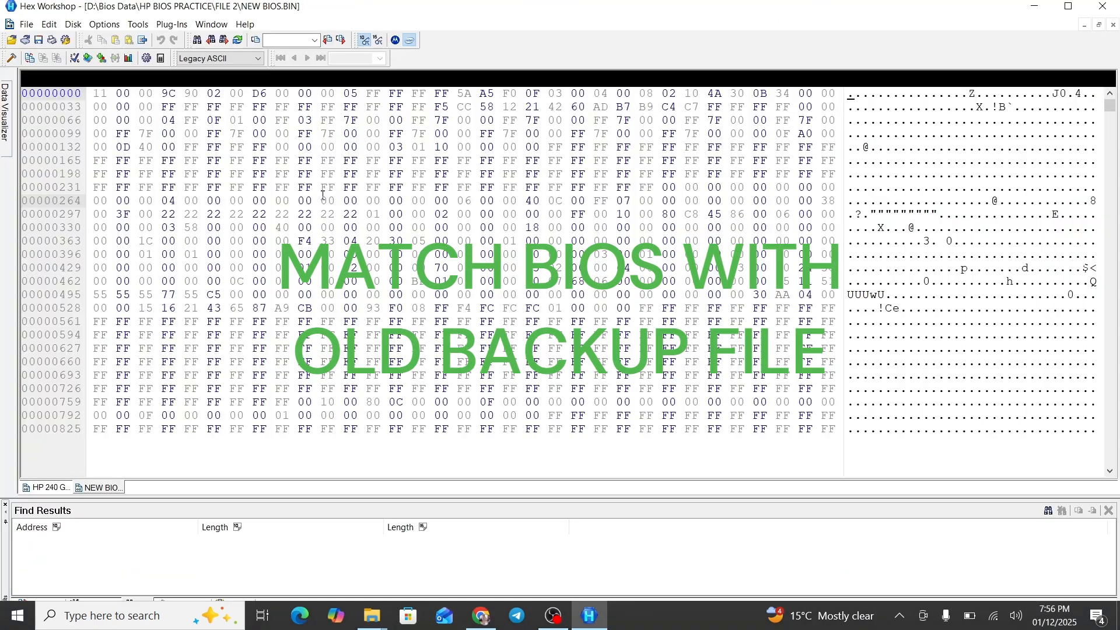
{"action": "left_click", "coordinate": [211, 24]}
{"action": "left_click", "coordinate": [221, 84]}
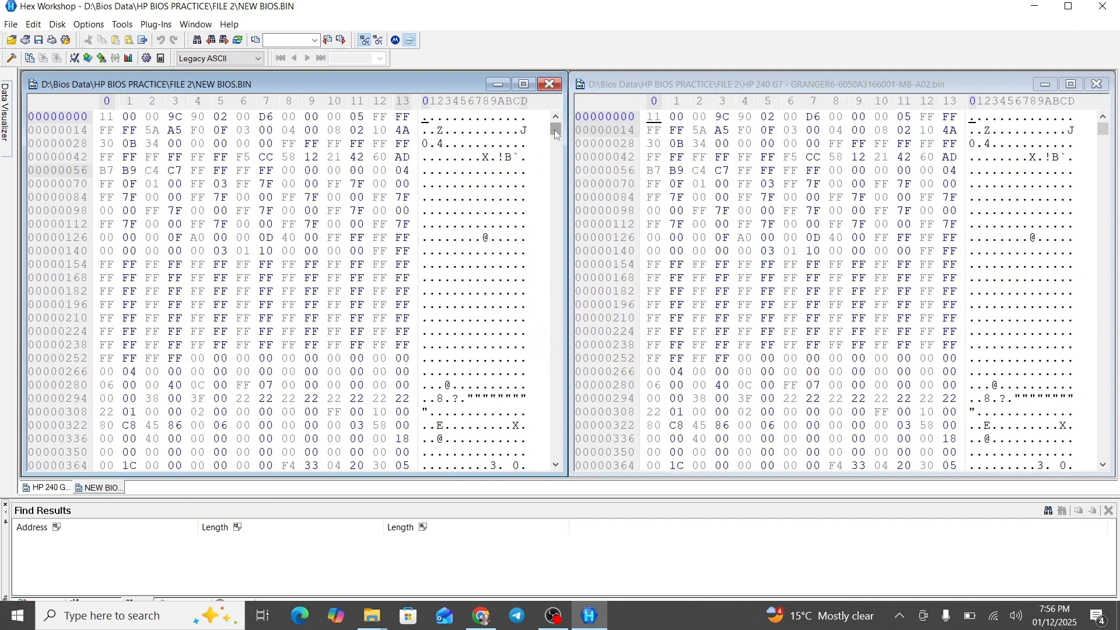
- Compare the beginnings of both files, highlighting the bytes from 5A to 10 in the original dump's row 00000014
{"action": "left_click_drag", "start_coordinate": [555, 128], "coordinate": [560, 115]}
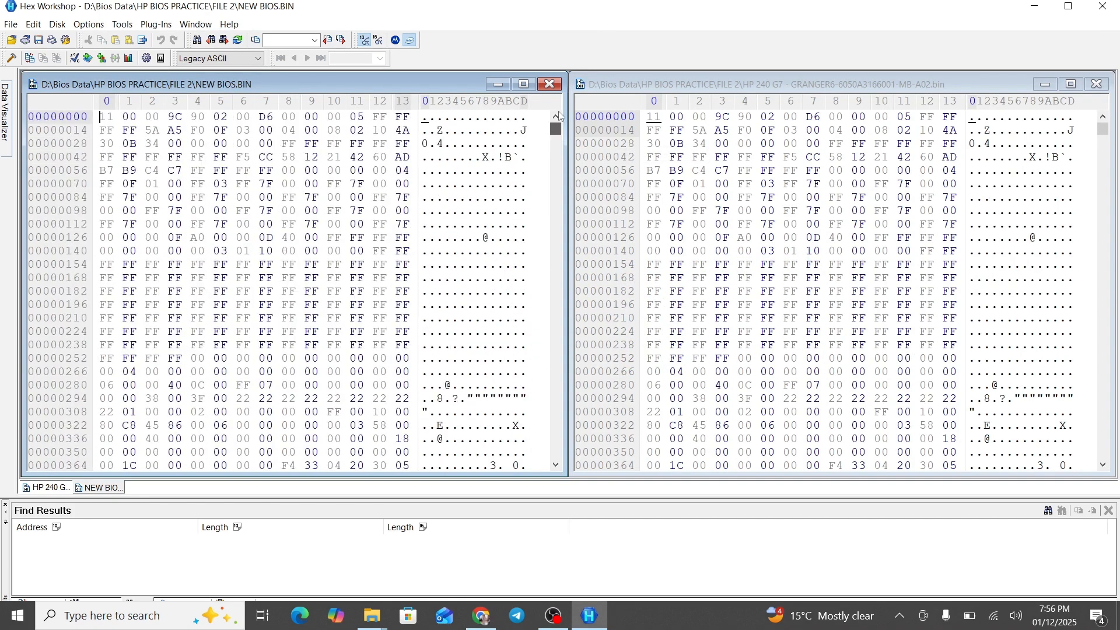
{"action": "left_click", "coordinate": [1110, 123]}
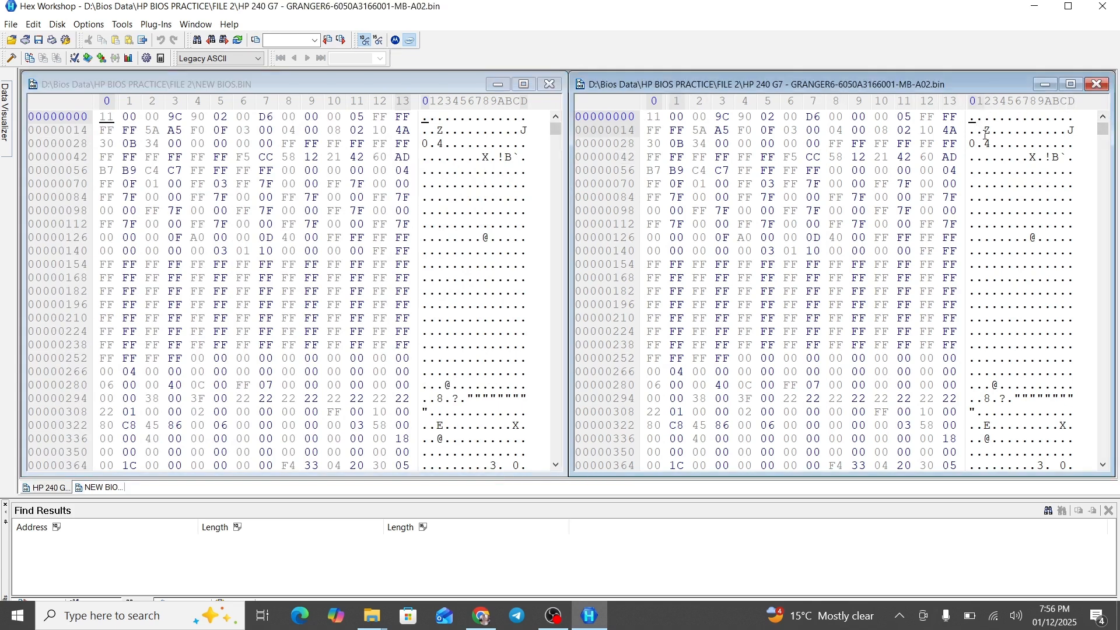
{"action": "left_click_drag", "start_coordinate": [985, 132], "coordinate": [1068, 130]}
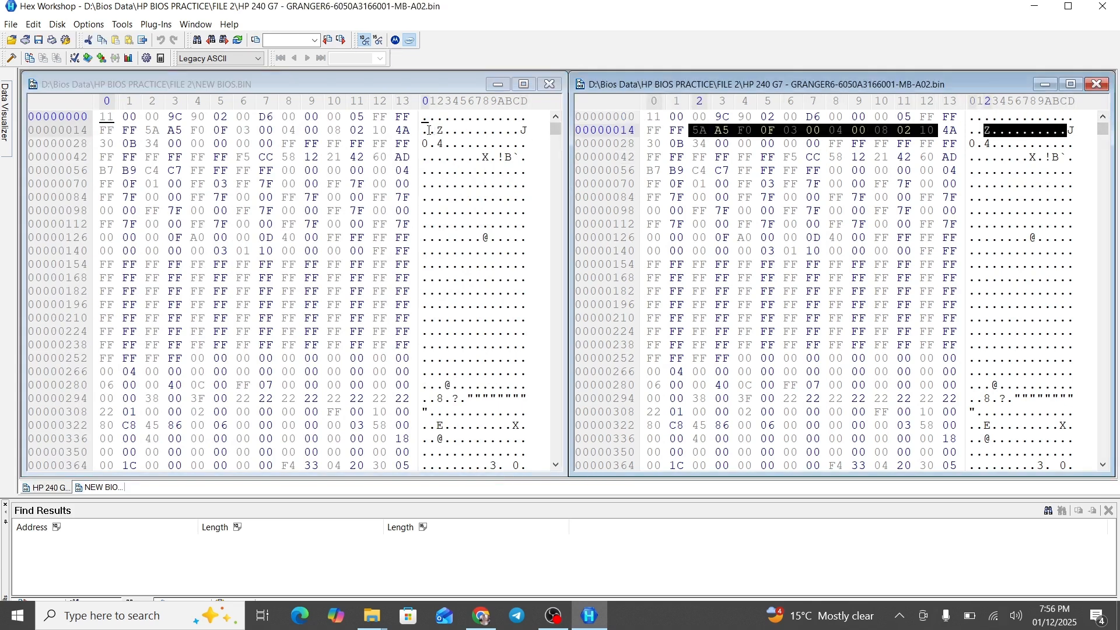
- Compare the ends of NEW BIOS.BIN and the original dump, highlighting the final bytes from row 16777124 through row 16777208 in each
{"action": "left_click_drag", "start_coordinate": [429, 130], "coordinate": [555, 466]}
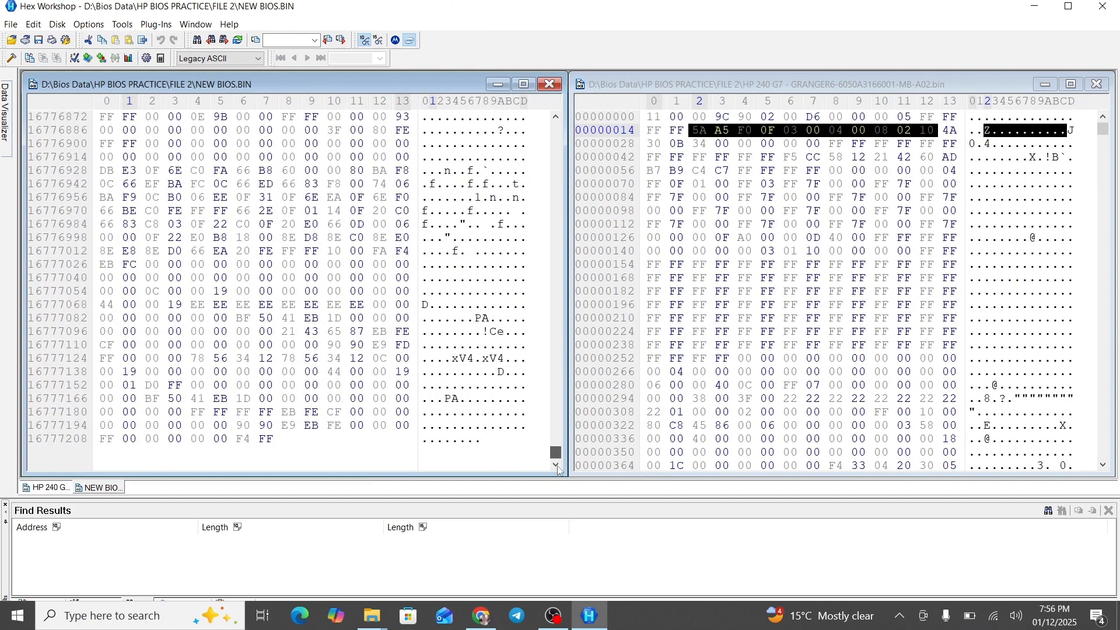
{"action": "left_click", "coordinate": [490, 443]}
{"action": "left_click_drag", "start_coordinate": [482, 442], "coordinate": [446, 358]}
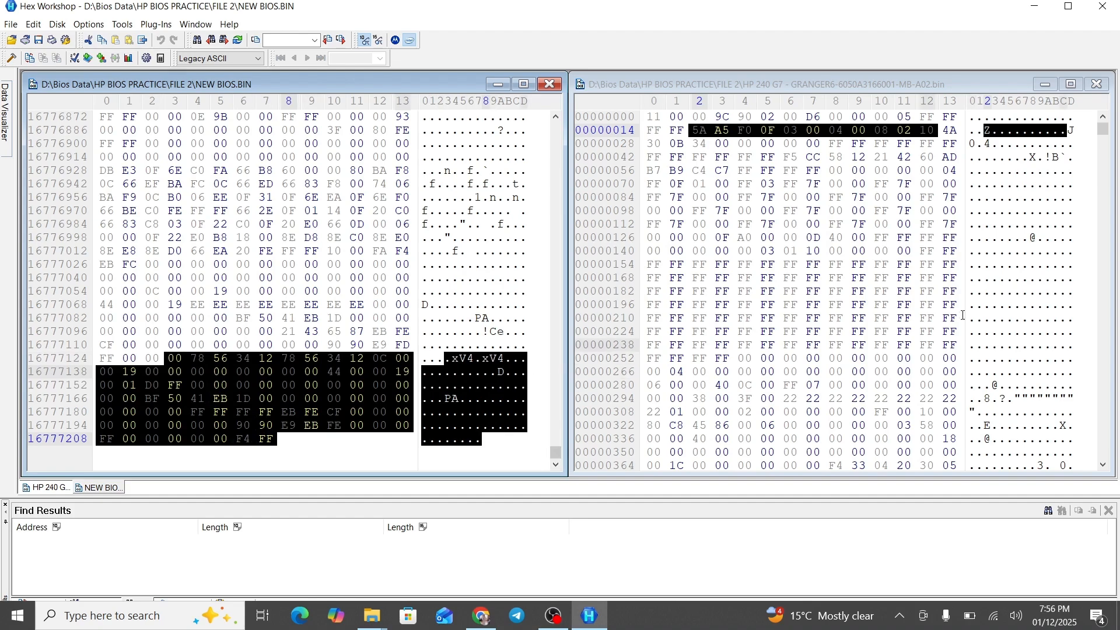
{"action": "left_click_drag", "start_coordinate": [1102, 129], "coordinate": [1117, 484]}
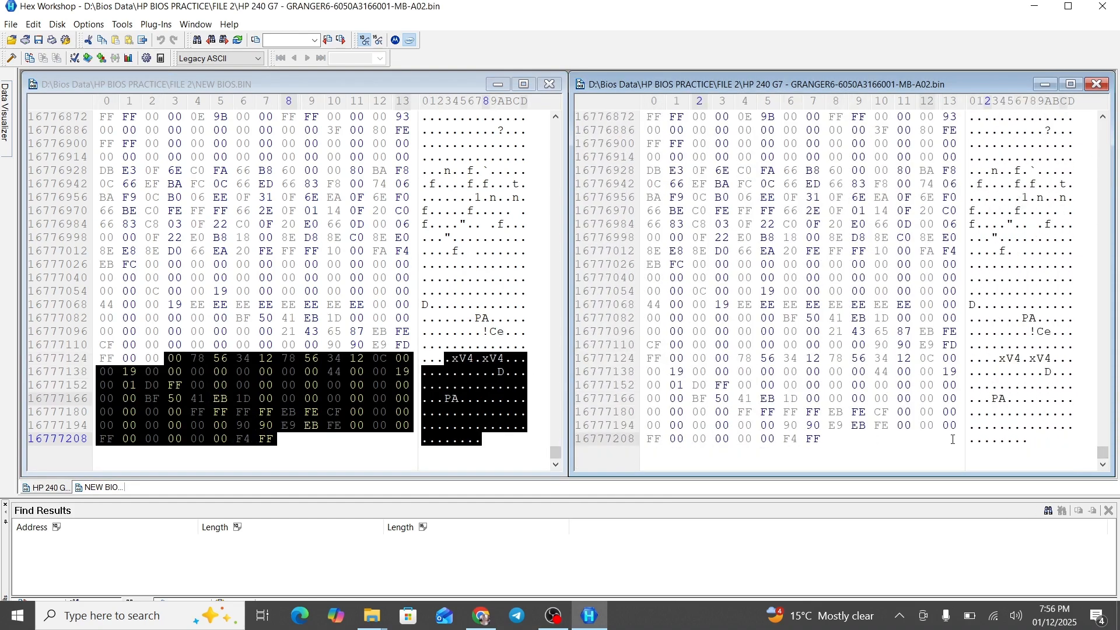
{"action": "left_click_drag", "start_coordinate": [1042, 444], "coordinate": [677, 358]}
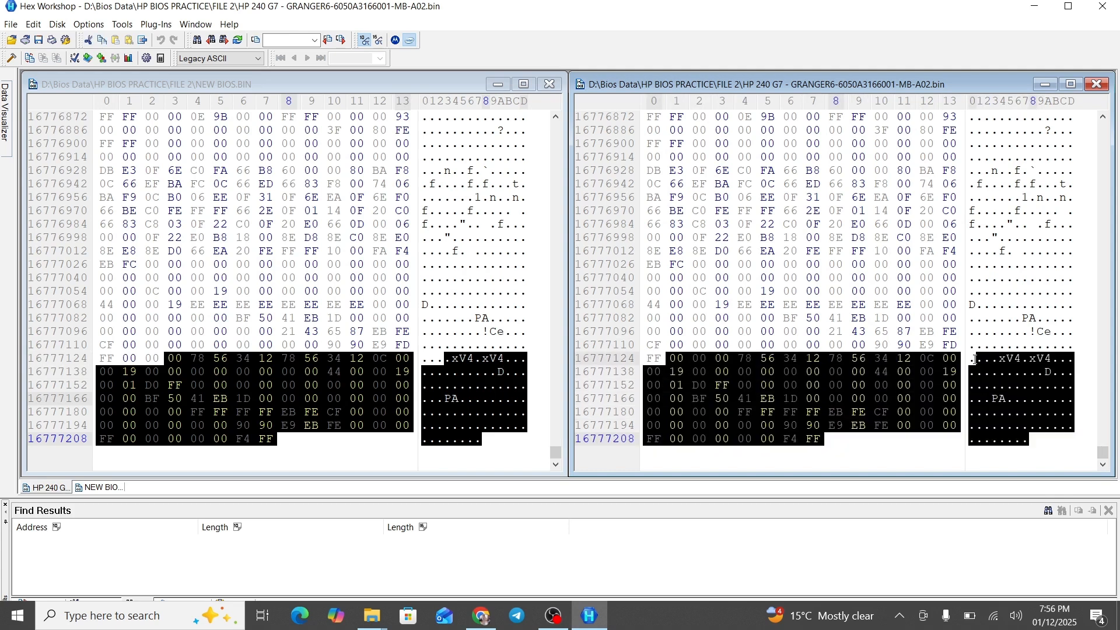
- Find all instances of the text BID in NEW BIOS.BIN and step through the matches to address 13606913
{"action": "left_click", "coordinate": [286, 213]}
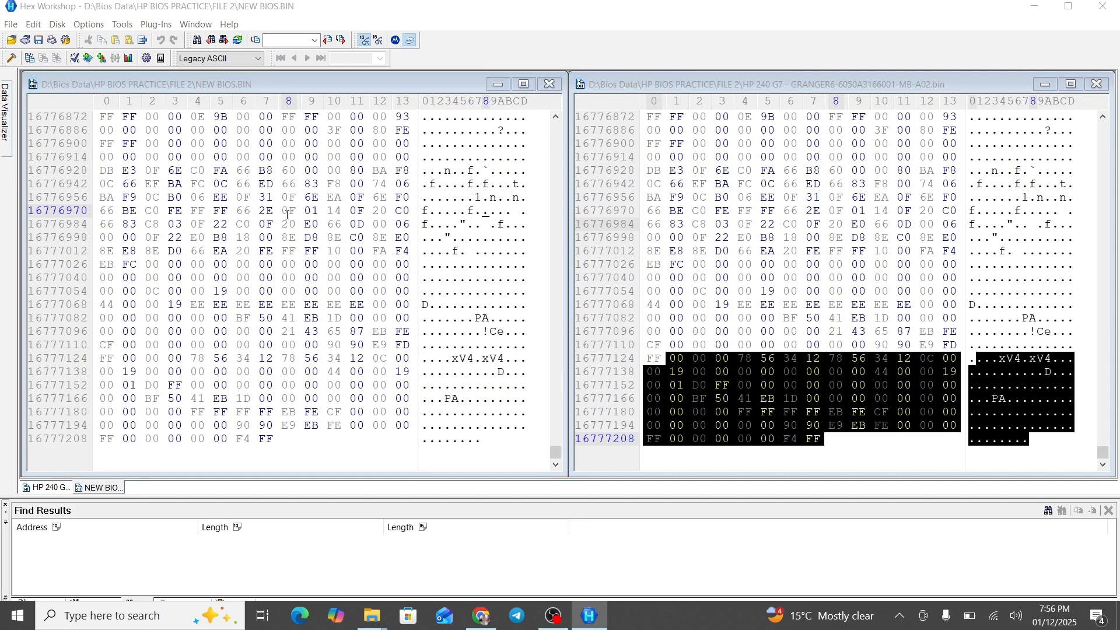
{"action": "key", "text": "ctrl+f"}
{"action": "double_click", "coordinate": [487, 274]}
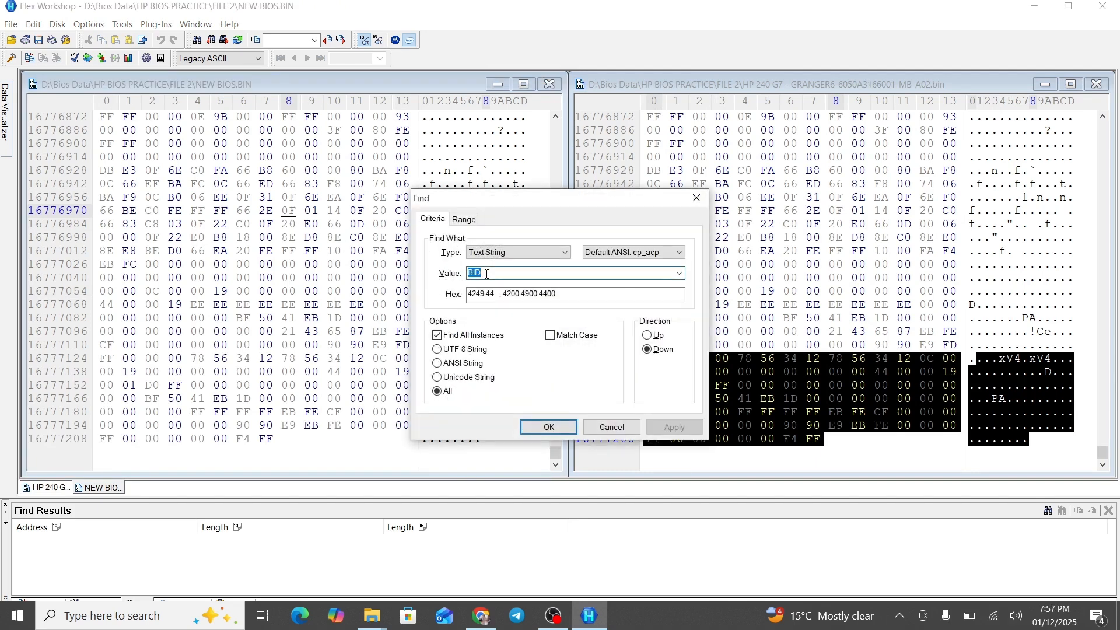
{"action": "key", "text": "Return"}
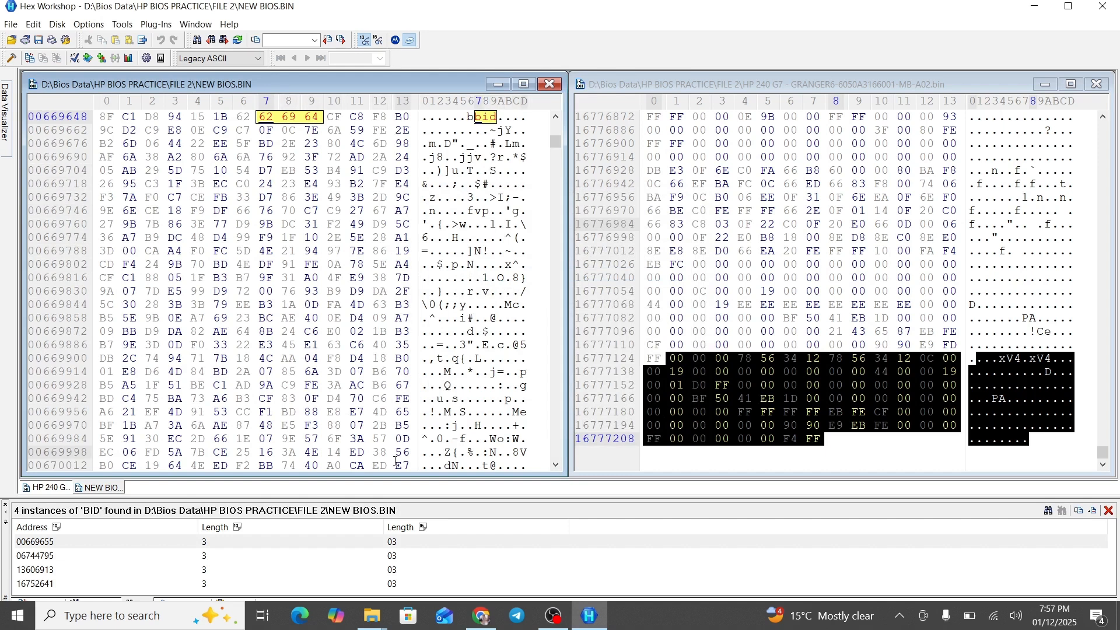
{"action": "left_click", "coordinate": [369, 543]}
{"action": "key", "text": "Down"}
{"action": "key", "text": "Down"}
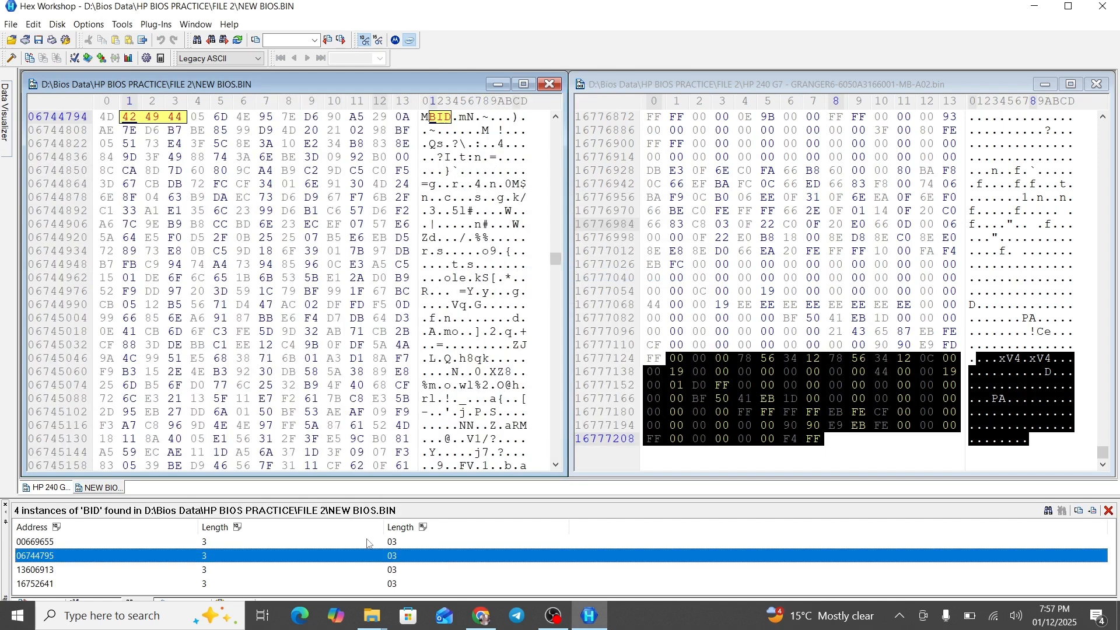
- Find all instances of the text BID in the original HP 240 G7 dump and go to the match at address 13606913
{"action": "left_click", "coordinate": [898, 360]}
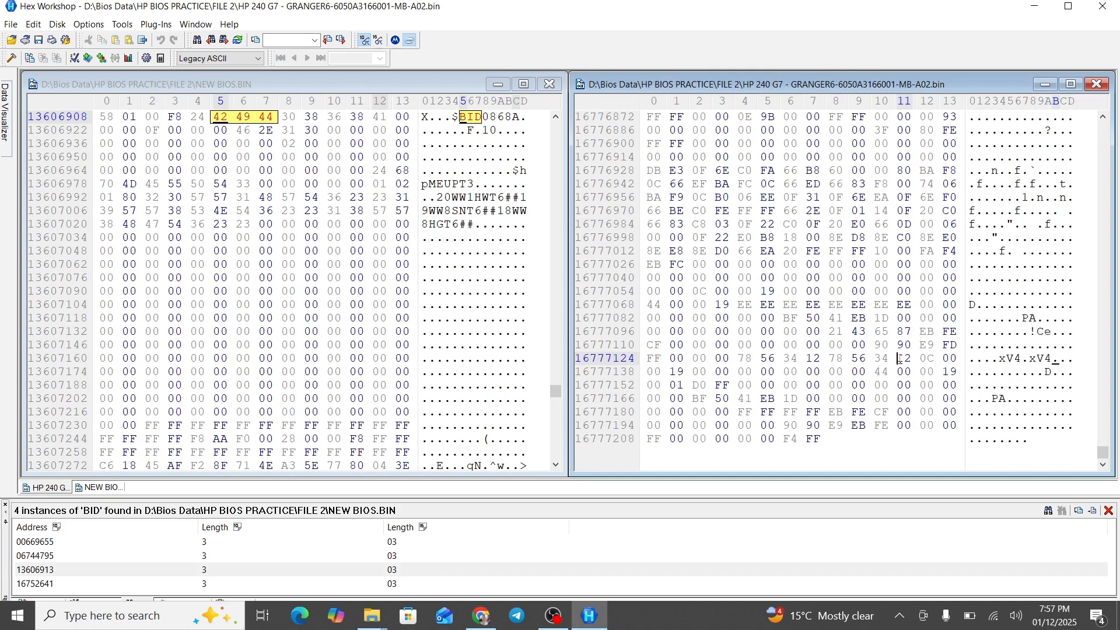
{"action": "key", "text": "ctrl+f"}
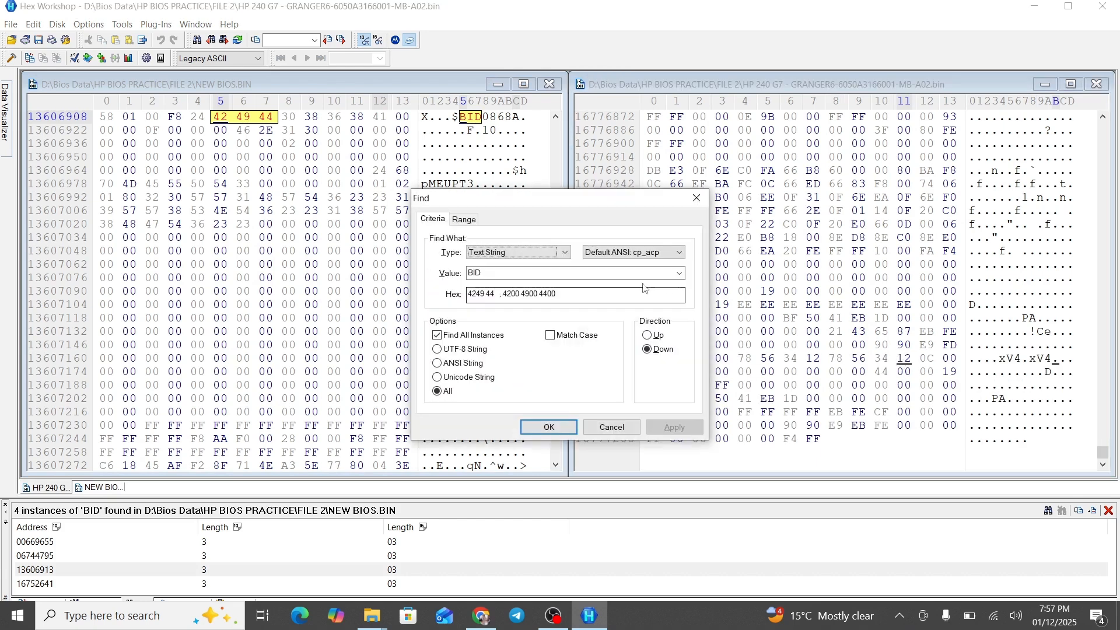
{"action": "left_click", "coordinate": [564, 424]}
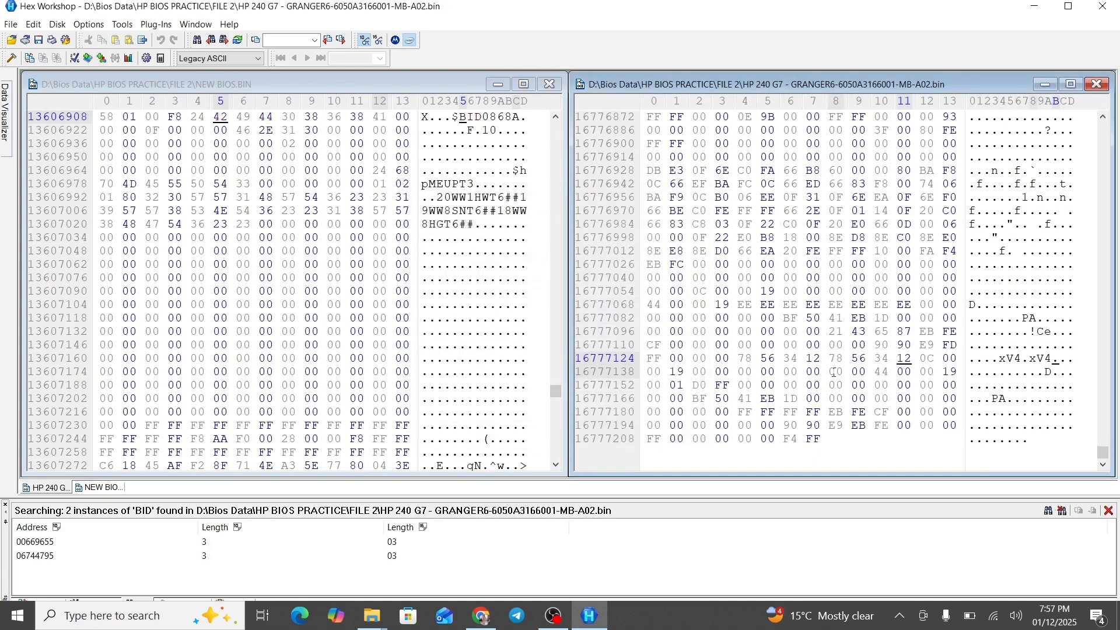
{"action": "double_click", "coordinate": [423, 570]}
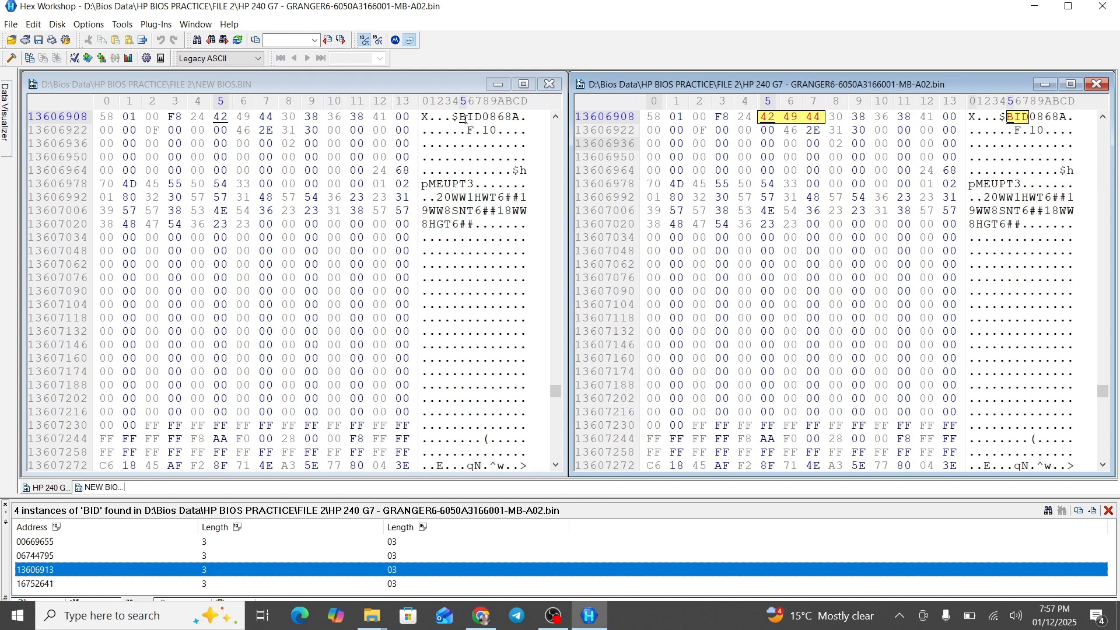
- Compare the board ID in both files by highlighting $BID0868A in row 13606908 of NEW BIOS.BIN and of the original dump
{"action": "left_click_drag", "start_coordinate": [455, 117], "coordinate": [515, 118]}
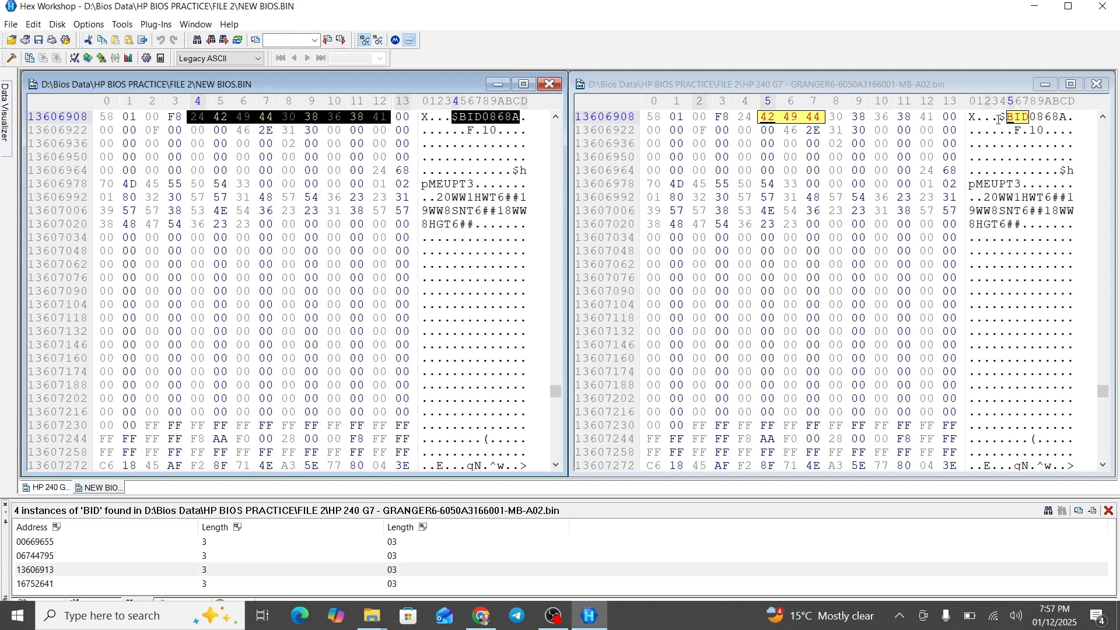
{"action": "left_click_drag", "start_coordinate": [998, 118], "coordinate": [1069, 264]}
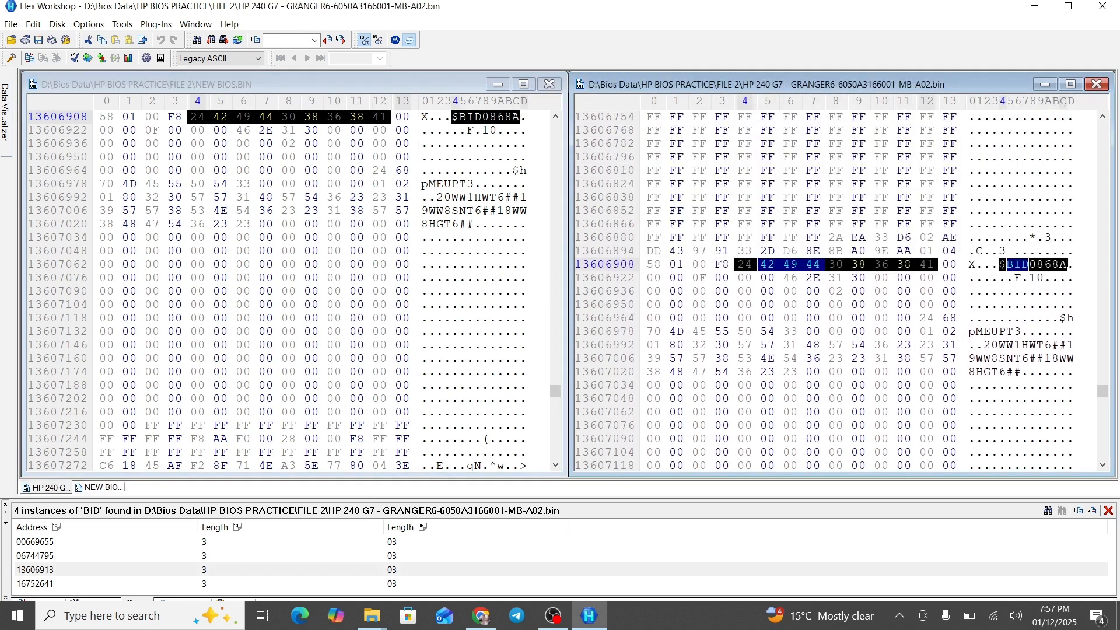
{"action": "scroll", "coordinate": [1067, 264], "scroll_direction": "up", "scroll_amount": 1}
{"action": "scroll", "coordinate": [1064, 233], "scroll_direction": "down", "scroll_amount": 2}
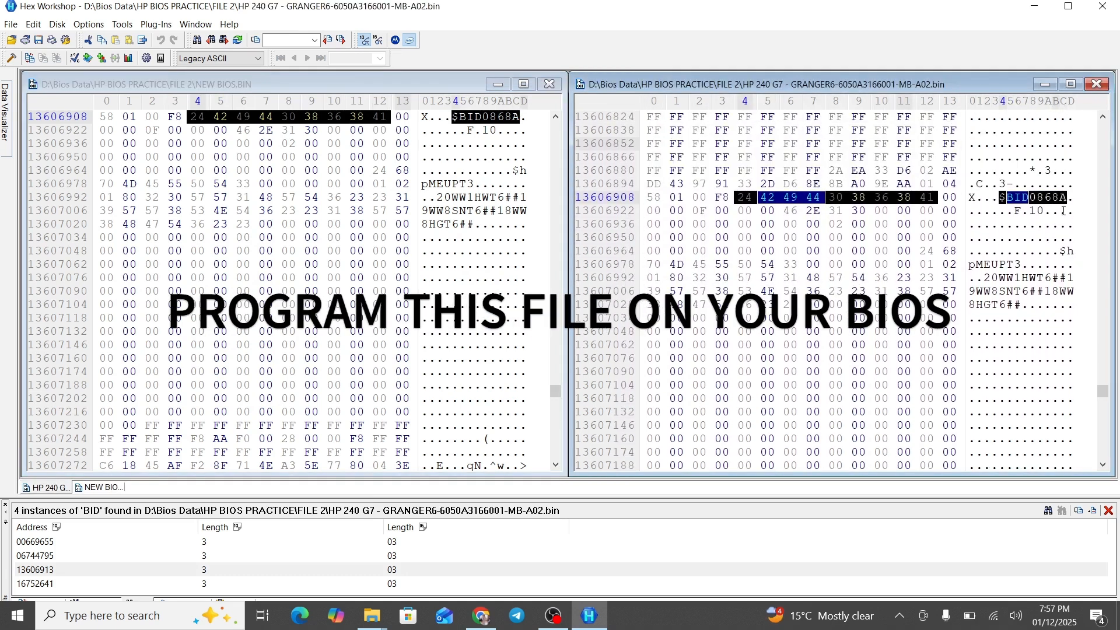
{"action": "scroll", "coordinate": [1063, 210], "scroll_direction": "down", "scroll_amount": 2}
{"action": "scroll", "coordinate": [1061, 209], "scroll_direction": "down", "scroll_amount": 1}
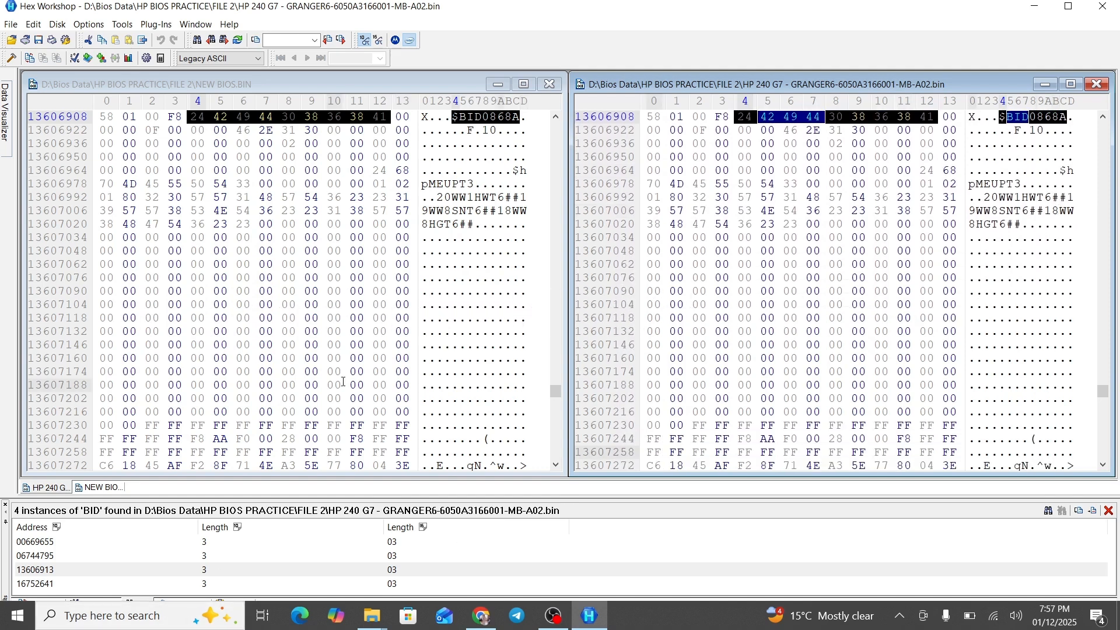
- Compare the BIOS version in both files by highlighting F.10 in row 13606922 of each
{"action": "left_click", "coordinate": [467, 131]}
{"action": "left_click_drag", "start_coordinate": [466, 131], "coordinate": [497, 131]}
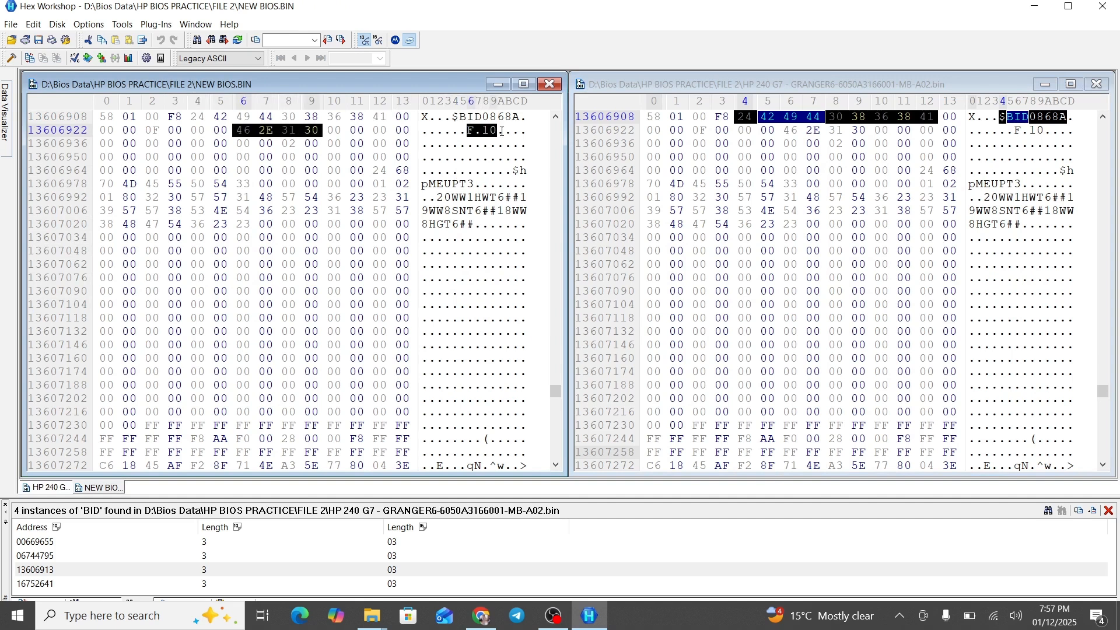
{"action": "left_click_drag", "start_coordinate": [1017, 131], "coordinate": [1044, 129]}
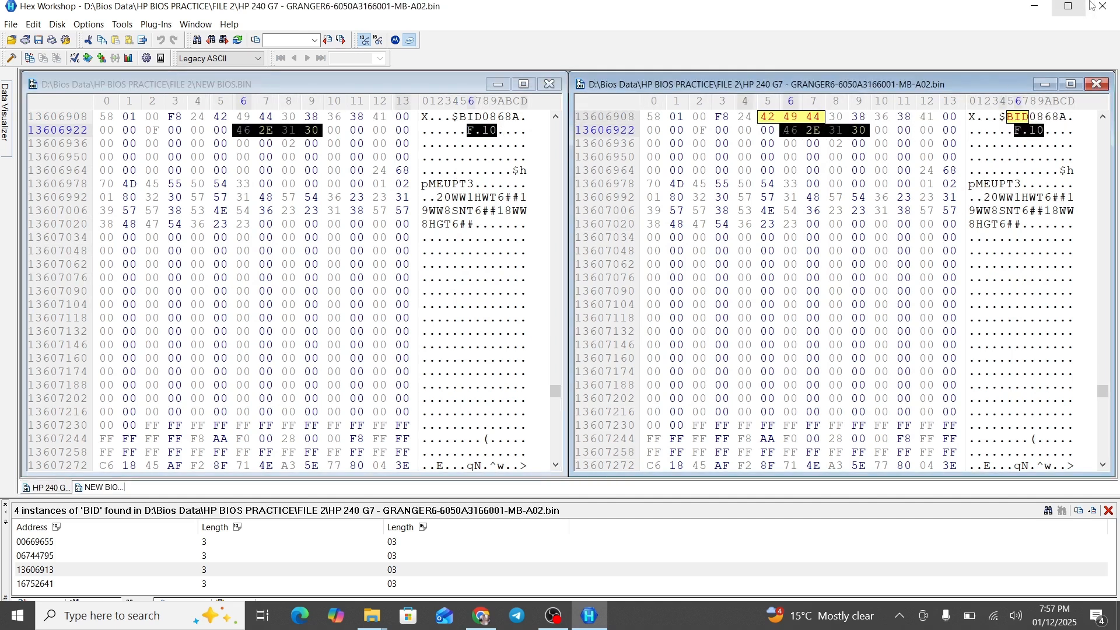